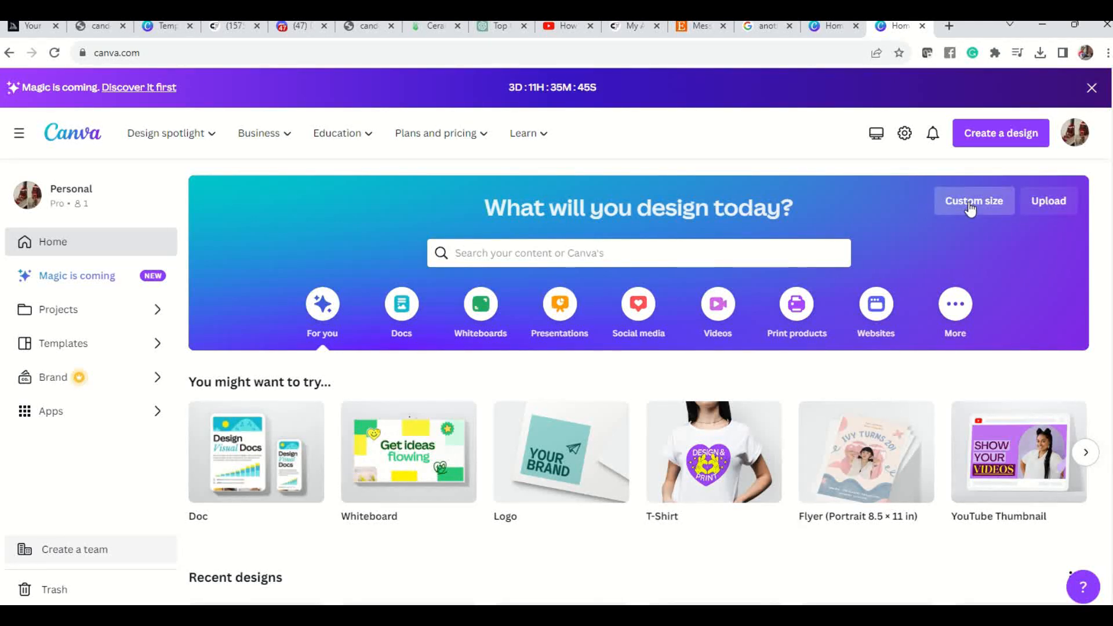
Create a new custom-size design 8.5 in wide and 11 in high.
click(970, 206)
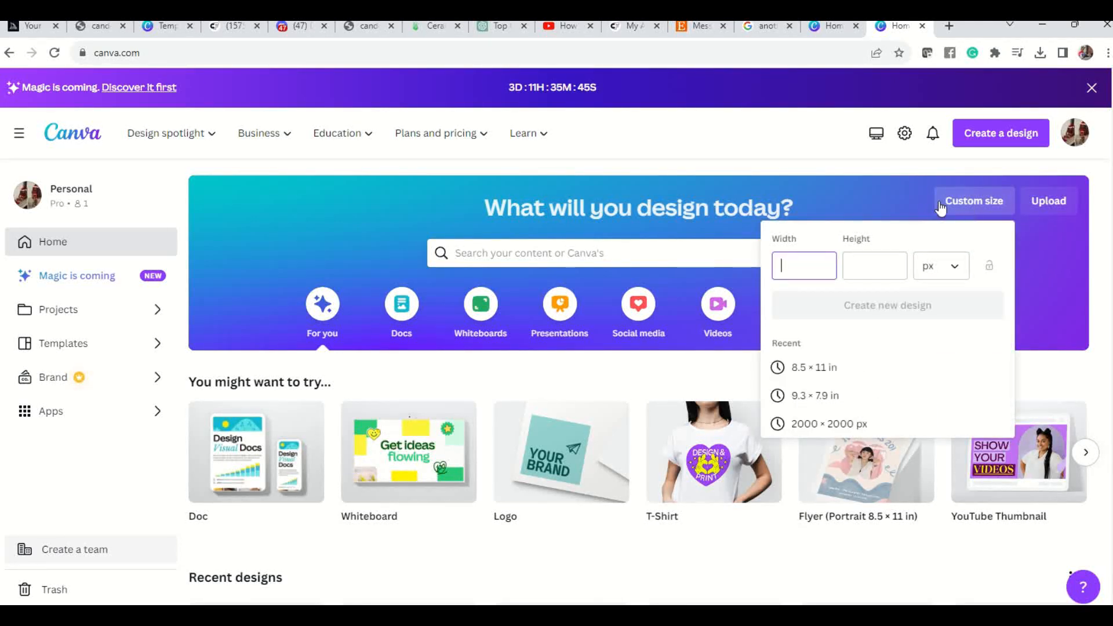
click(953, 278)
click(934, 338)
click(812, 269)
text(8.5)
key(Tab)
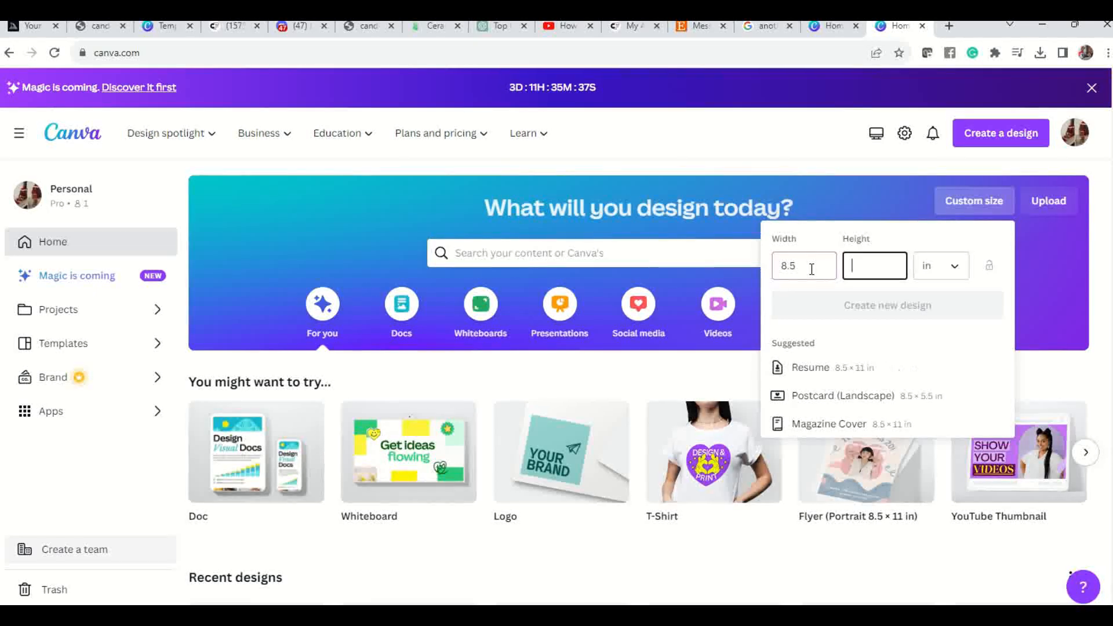
text(11)
click(886, 307)
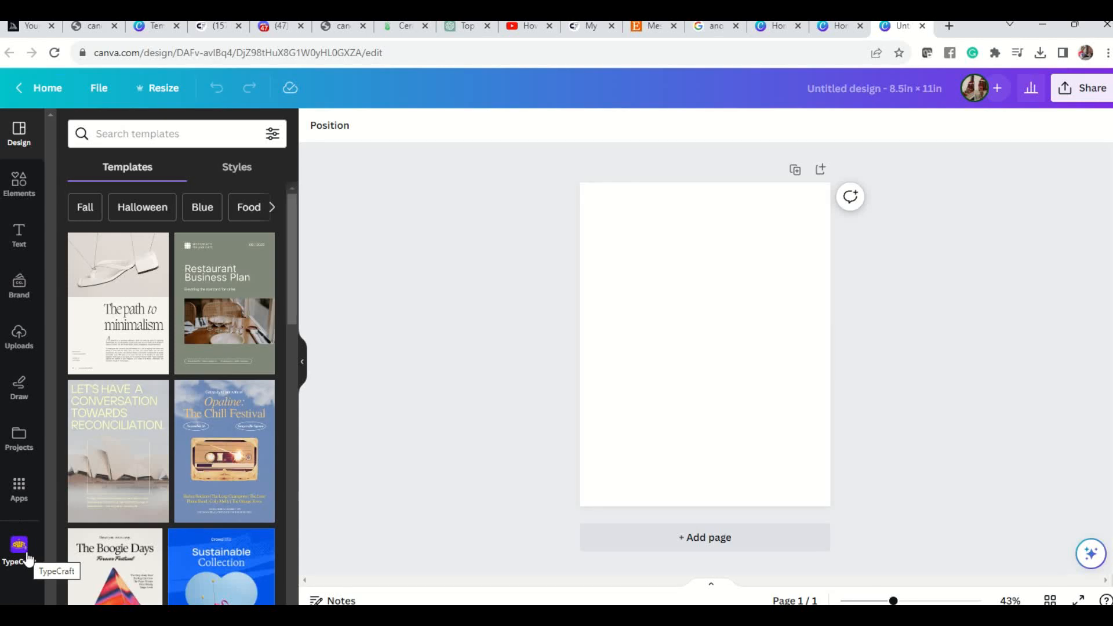
Search the Canva apps for TypeCraft and open it.
click(19, 485)
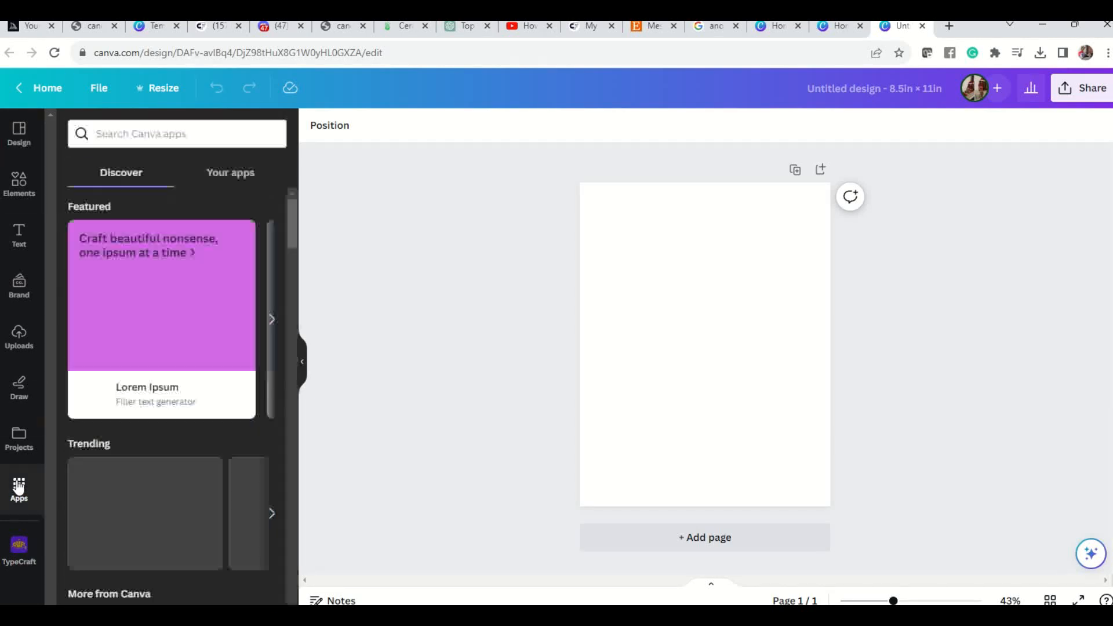
click(155, 133)
text(T)
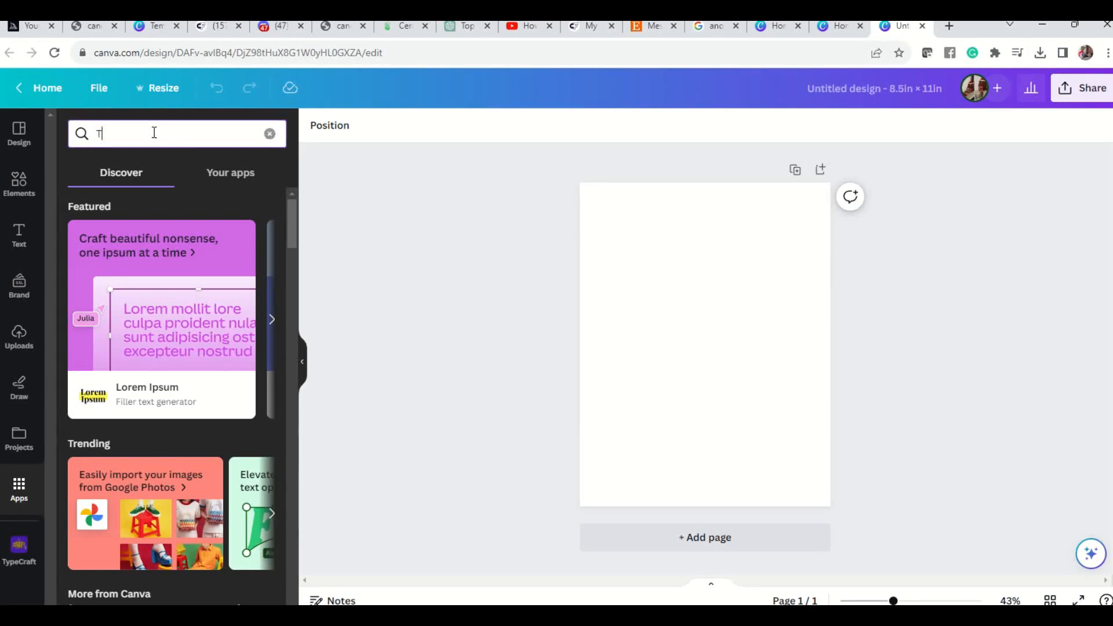
text(YPE)
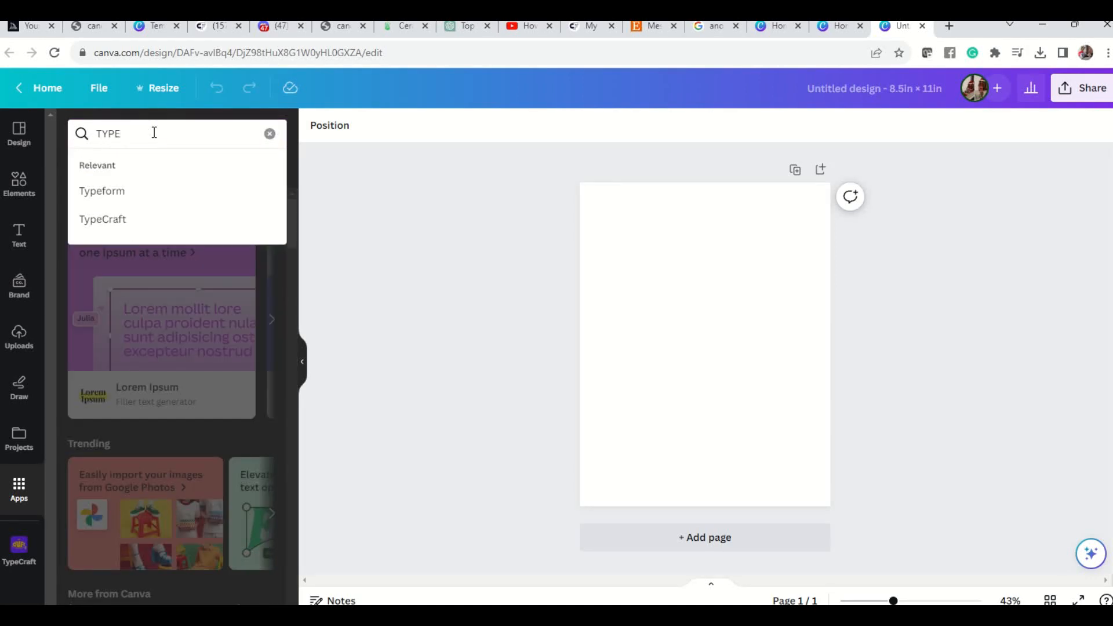
click(77, 220)
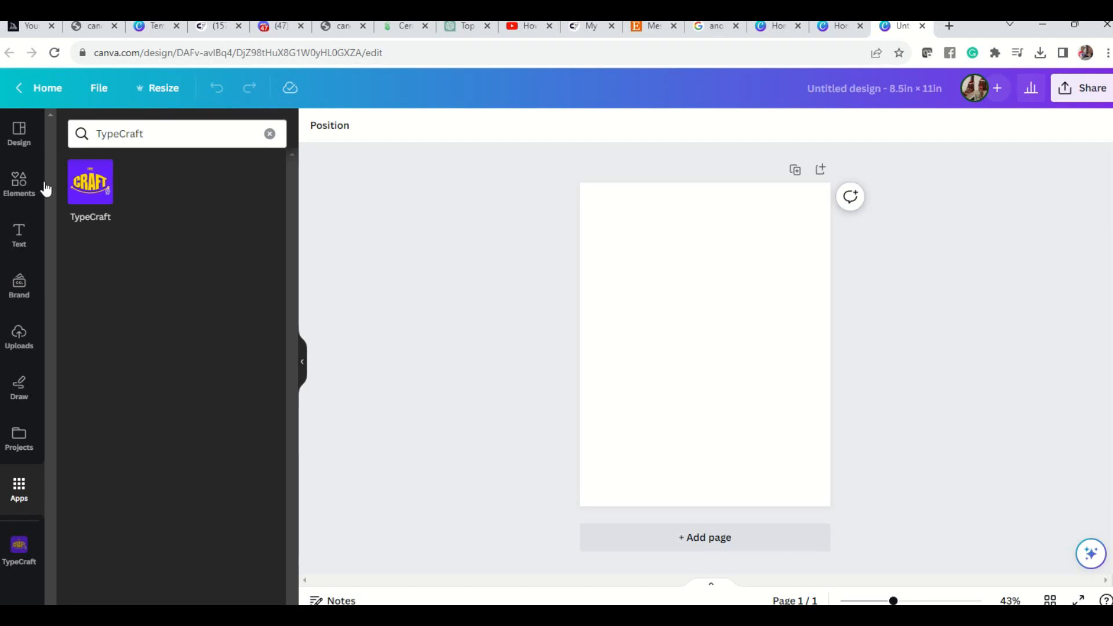
click(91, 192)
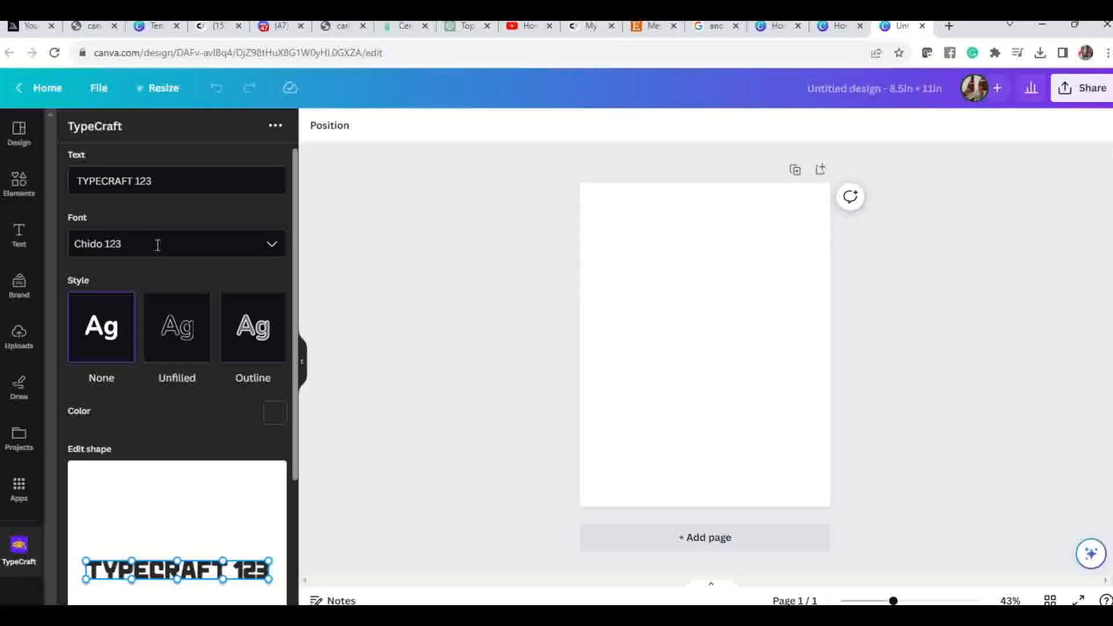
Examine TypeCraft's font choices, colour picker and shape editing options.
click(271, 244)
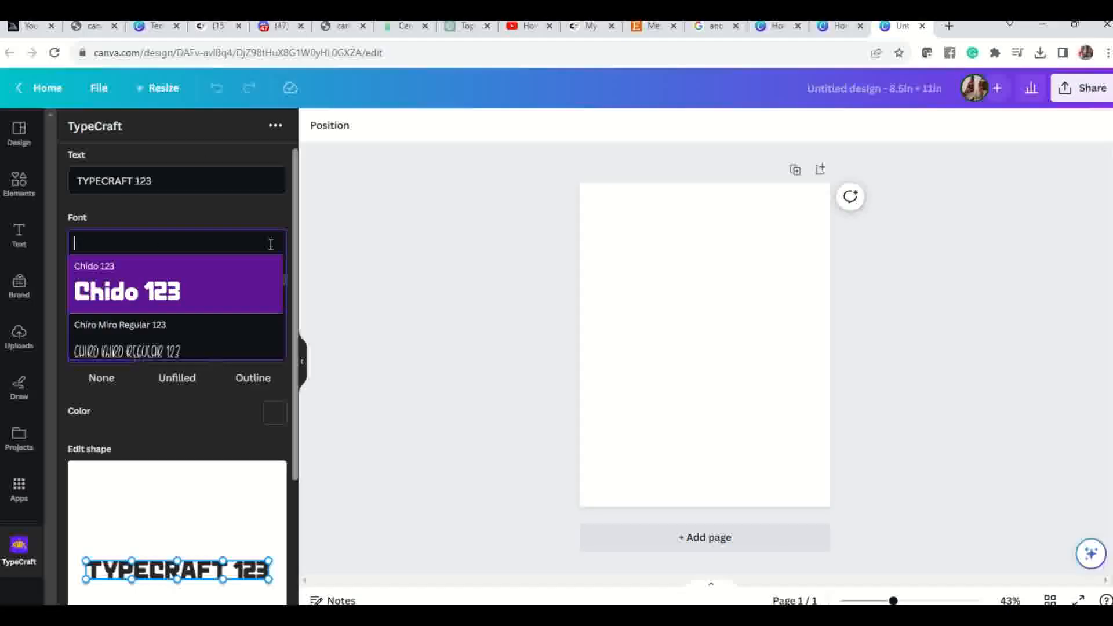
scroll(248, 294, down, 5)
scroll(243, 304, down, 3)
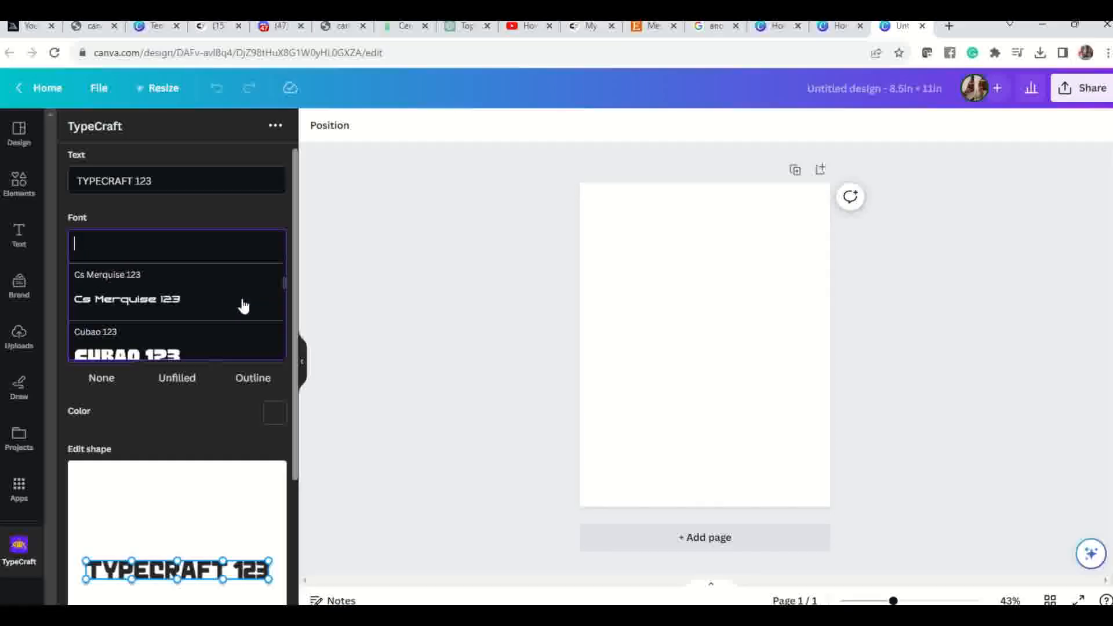
click(201, 426)
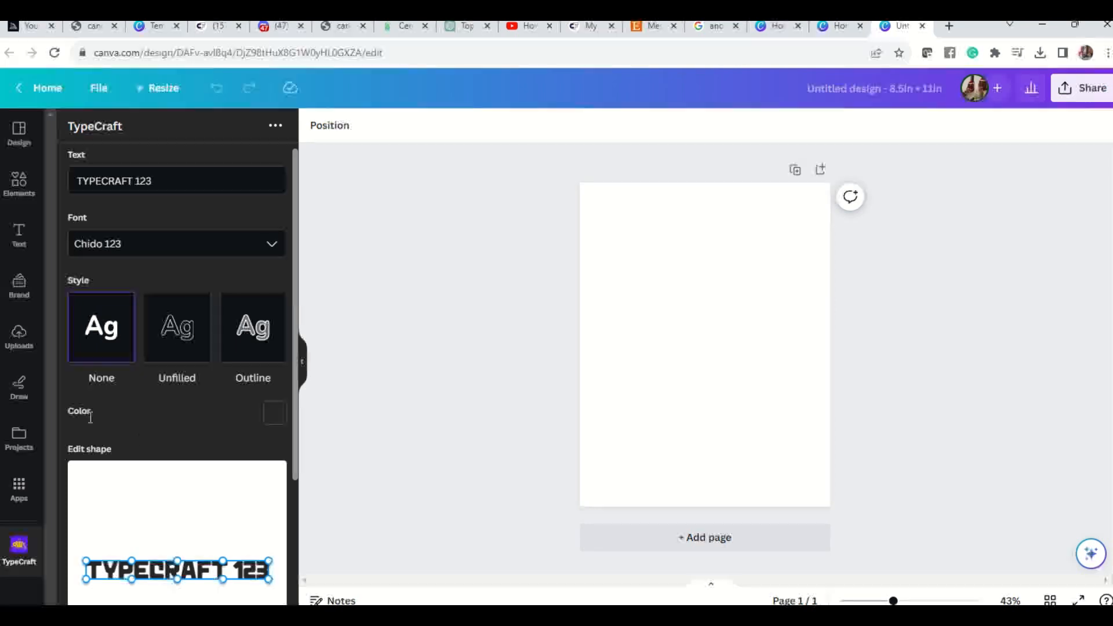
click(275, 414)
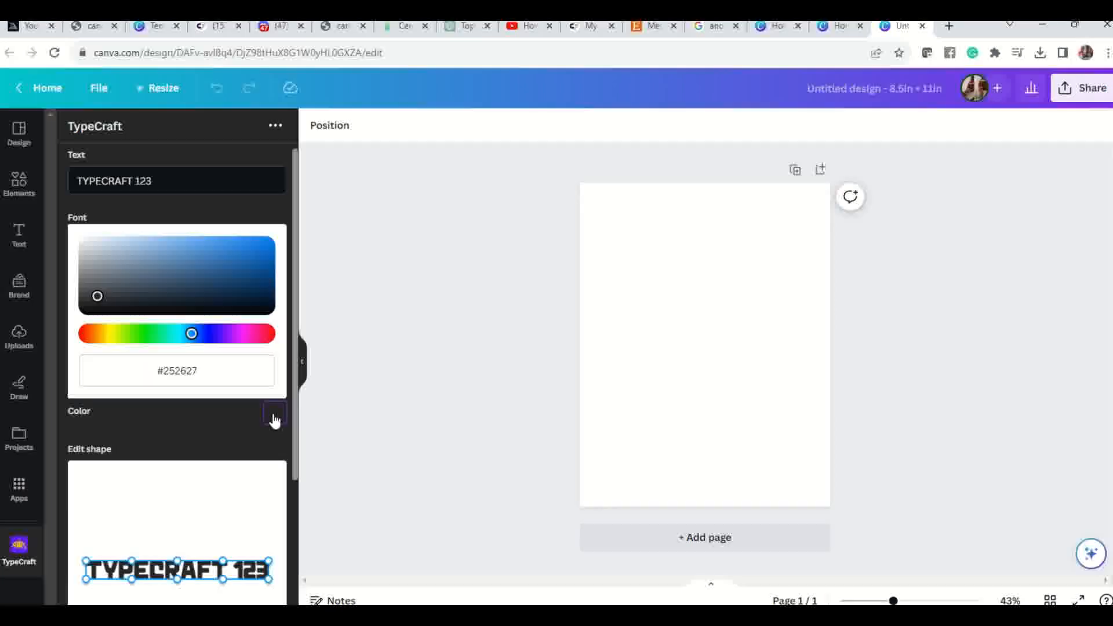
double_click(214, 450)
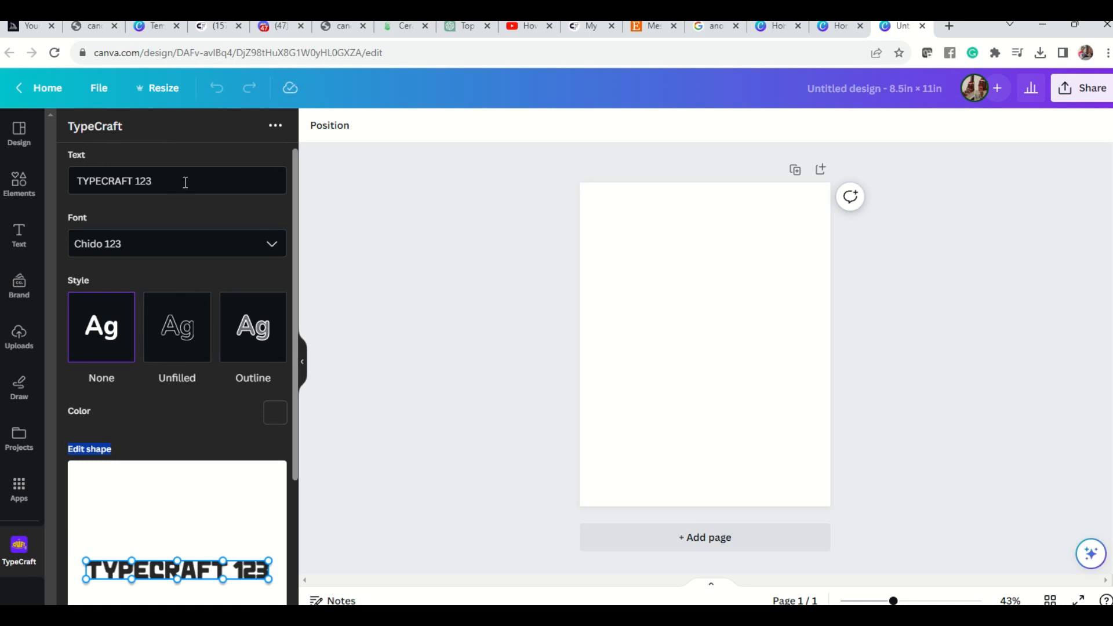
scroll(162, 505, down, 4)
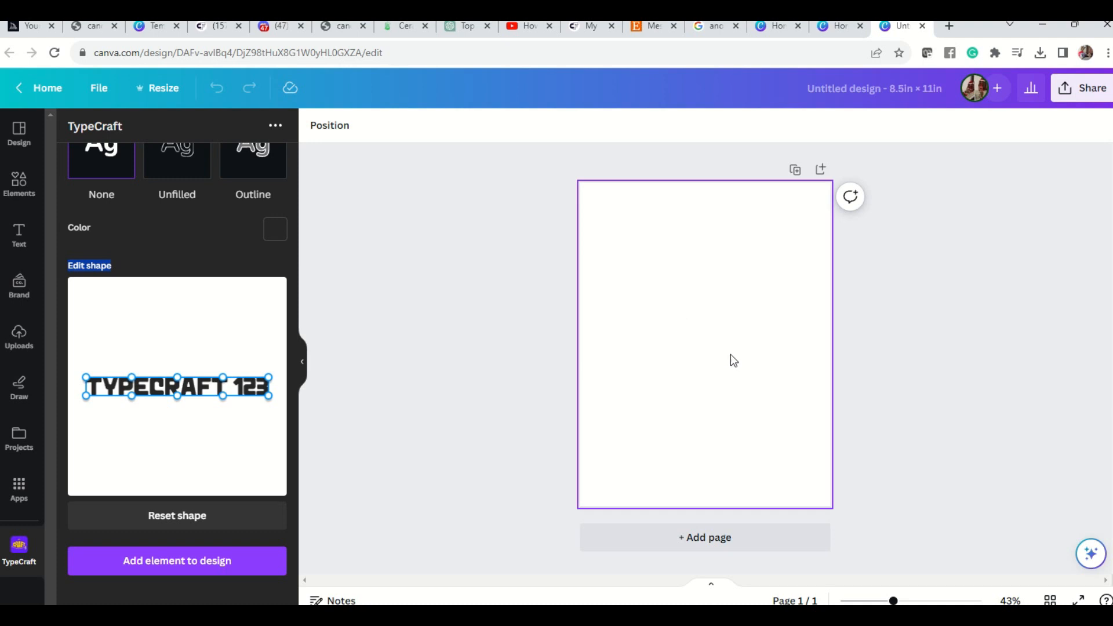
scroll(145, 377, up, 3)
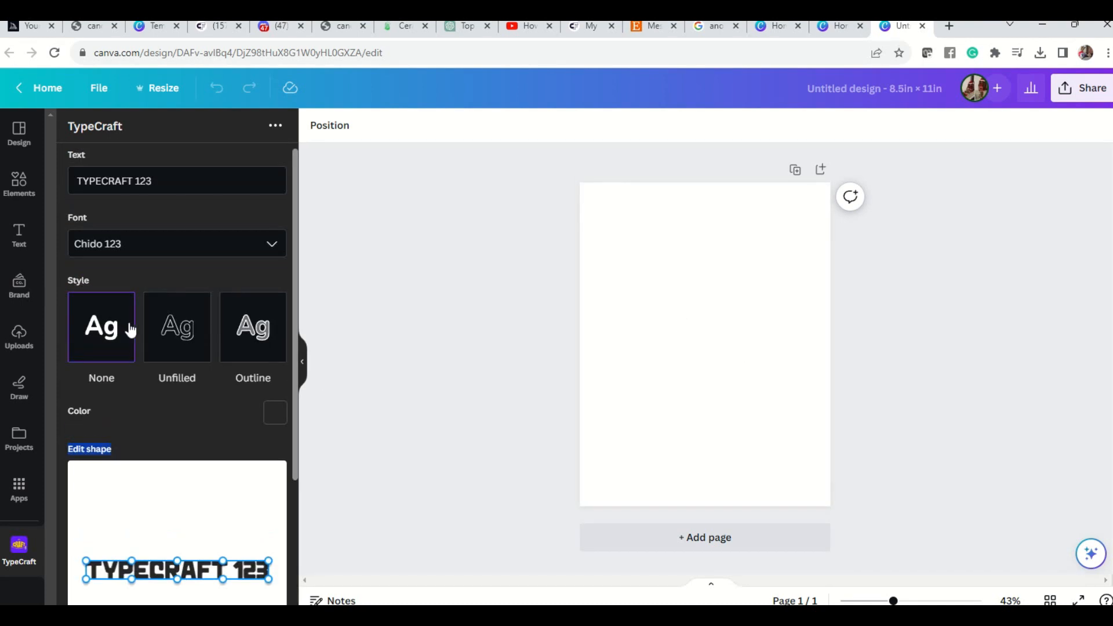
Replace the sample text in TypeCraft with GODDESS.
click(164, 183)
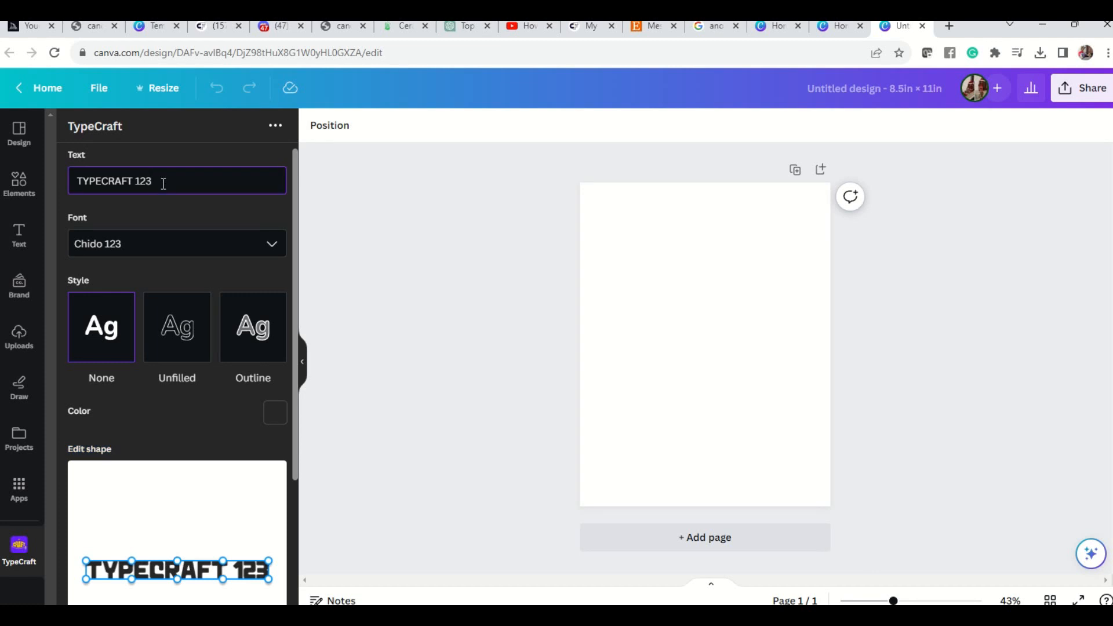
key(ctrl+a)
text(GO)
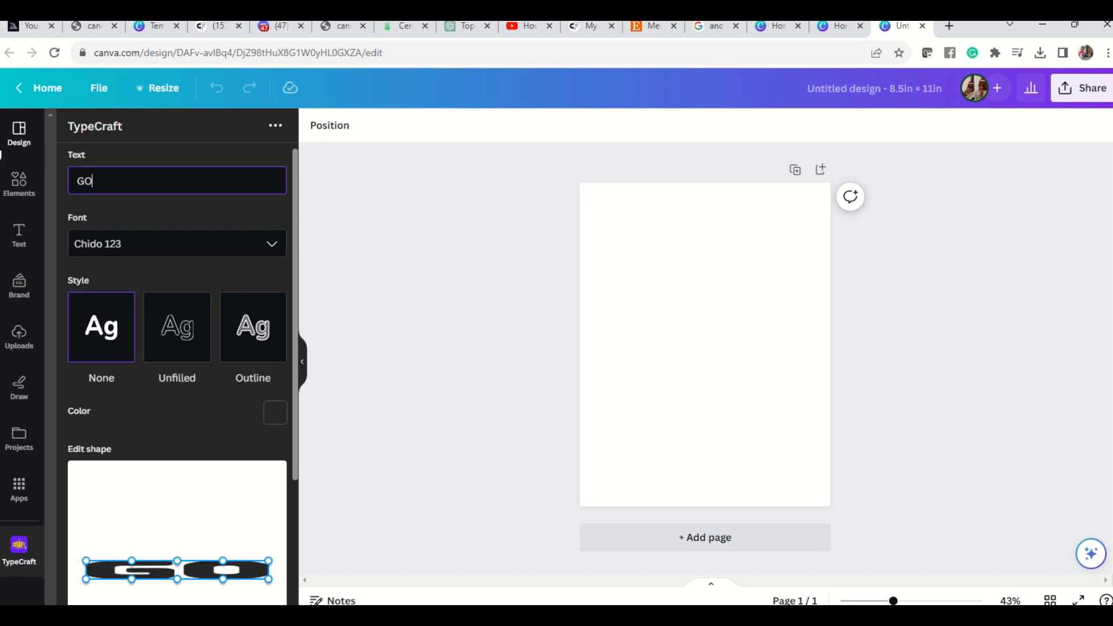
text(DDESS)
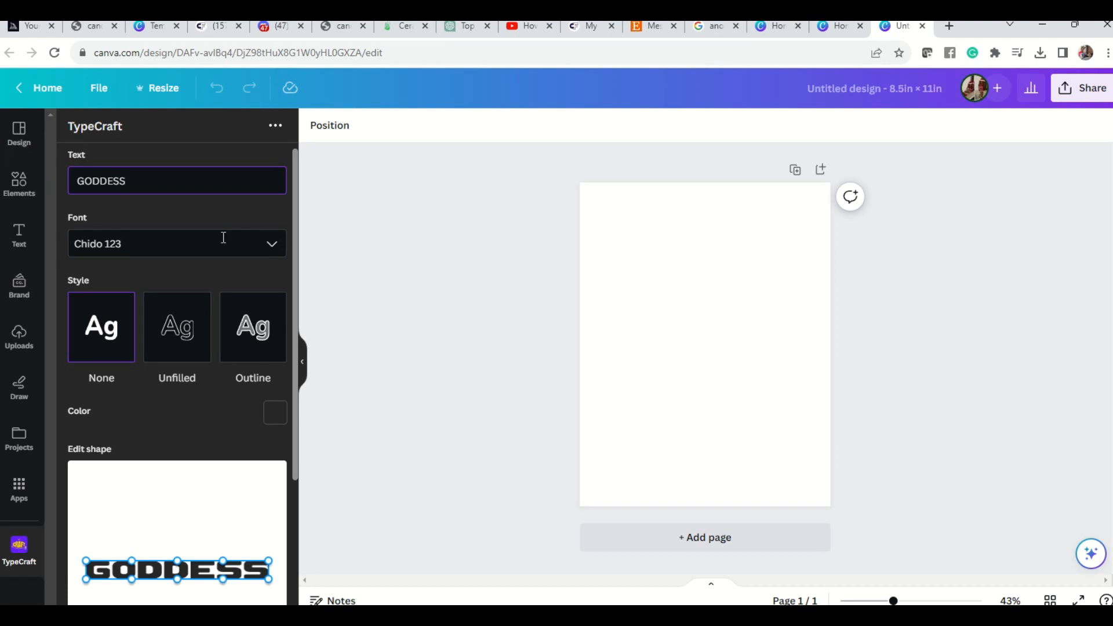
Browse the TypeCraft fonts and try Cubao 123 on the GODDESS text.
click(272, 247)
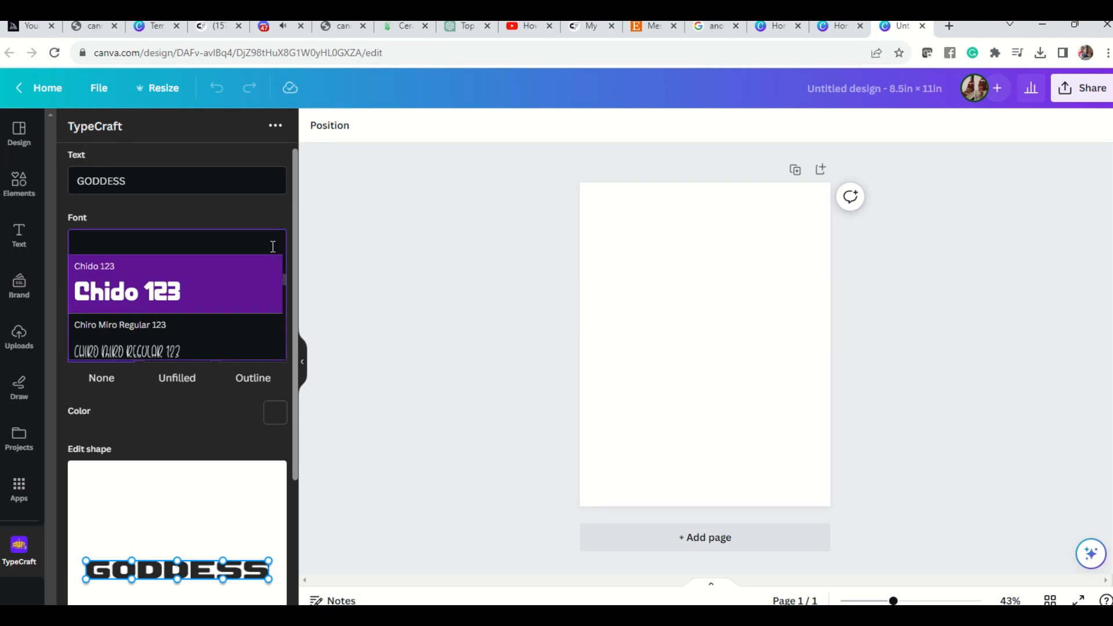
scroll(196, 331, down, 2)
scroll(197, 333, down, 1)
scroll(197, 334, down, 1)
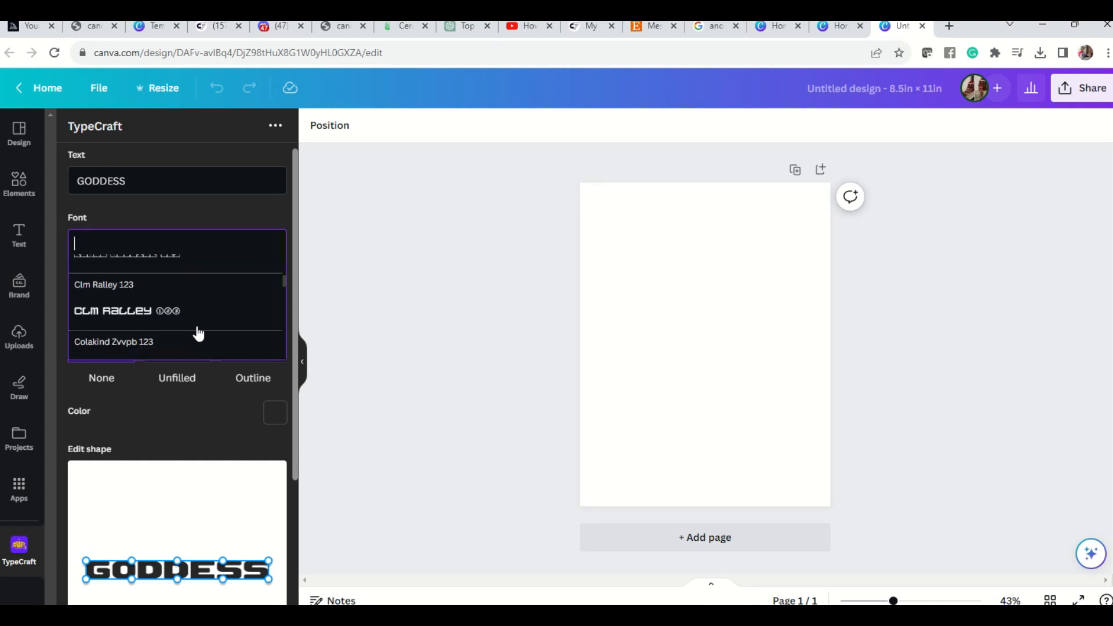
scroll(199, 334, down, 1)
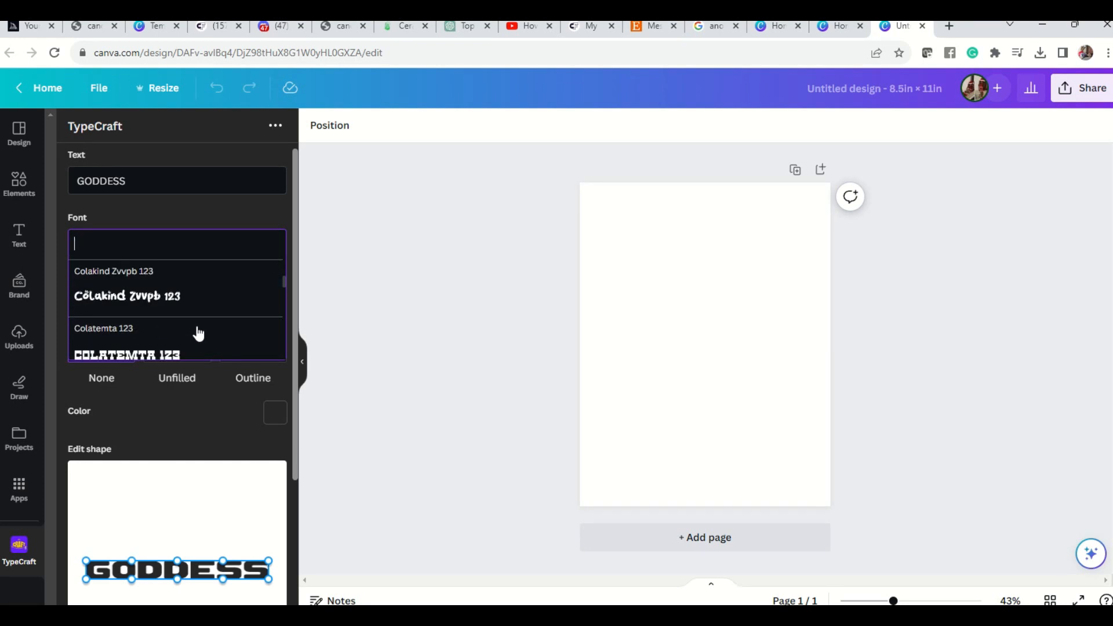
scroll(198, 334, down, 1)
scroll(199, 334, down, 1)
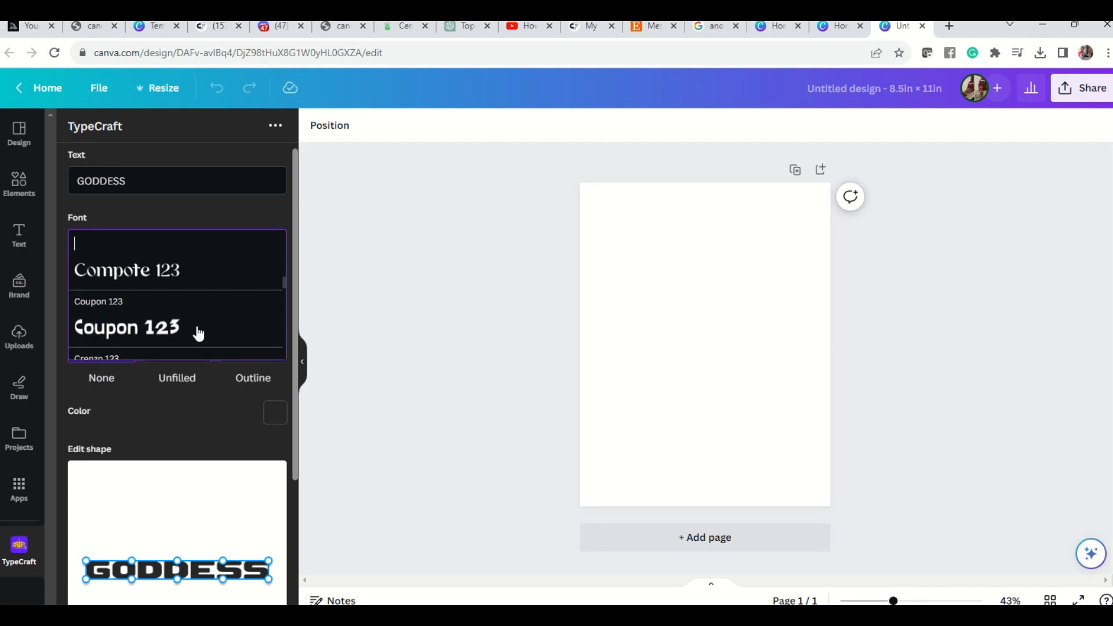
scroll(198, 334, down, 1)
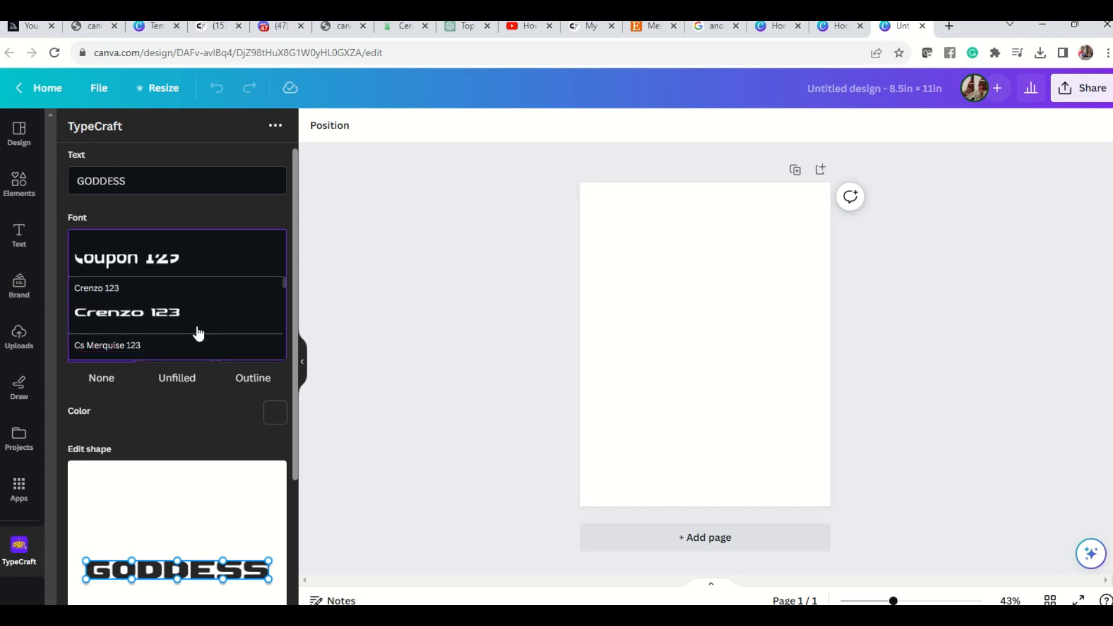
scroll(198, 334, down, 1)
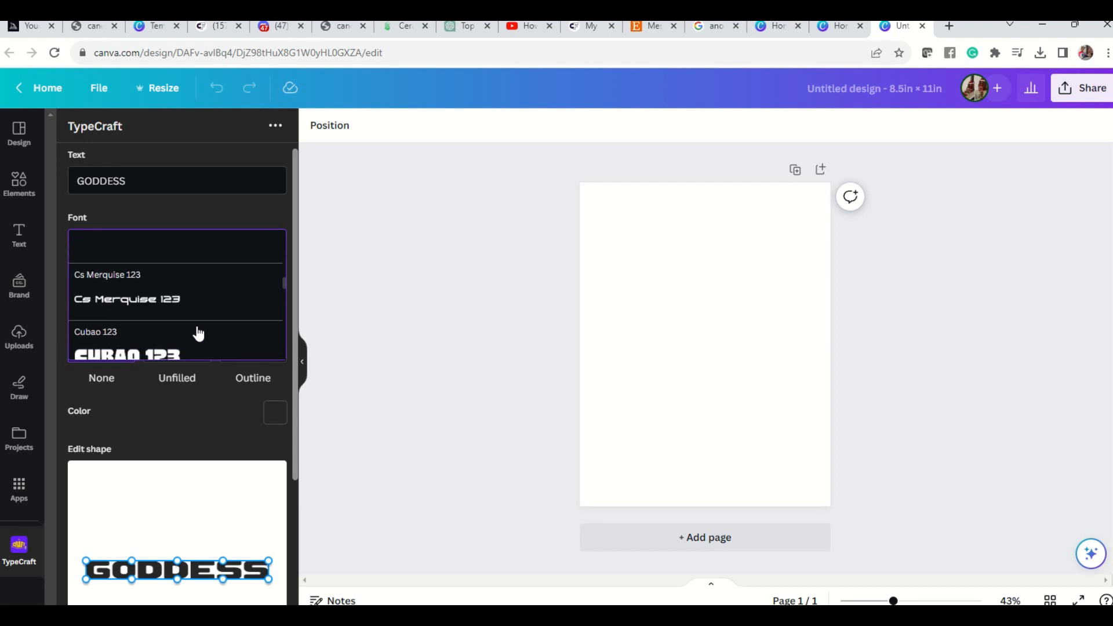
click(153, 334)
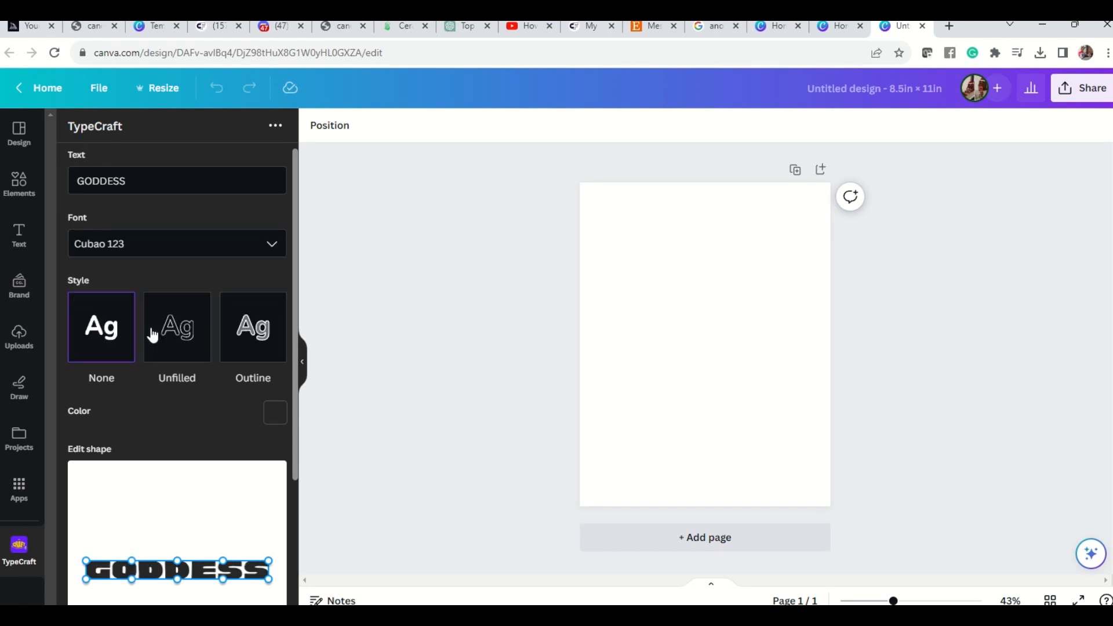
Try the Dazedand Condensed 123 font on the GODDESS text.
click(280, 244)
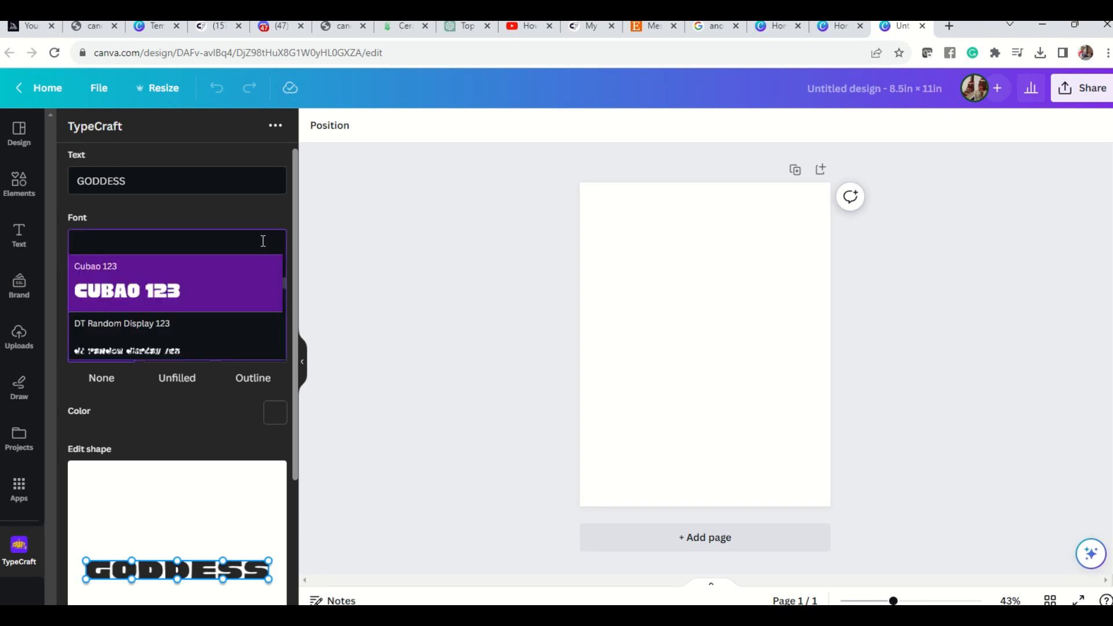
scroll(187, 317, down, 1)
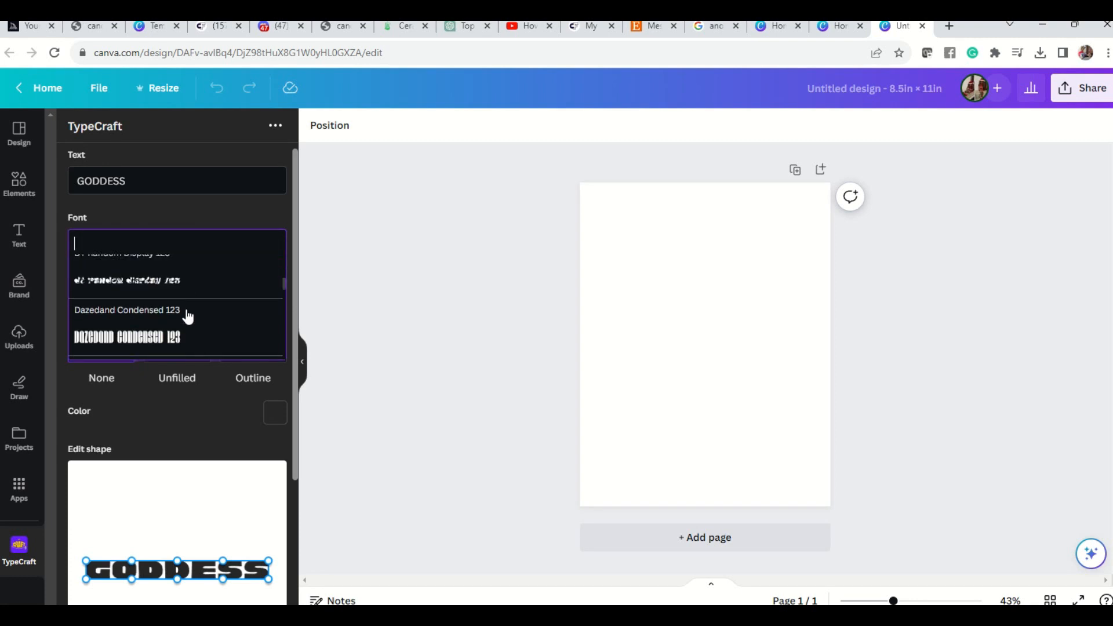
click(185, 318)
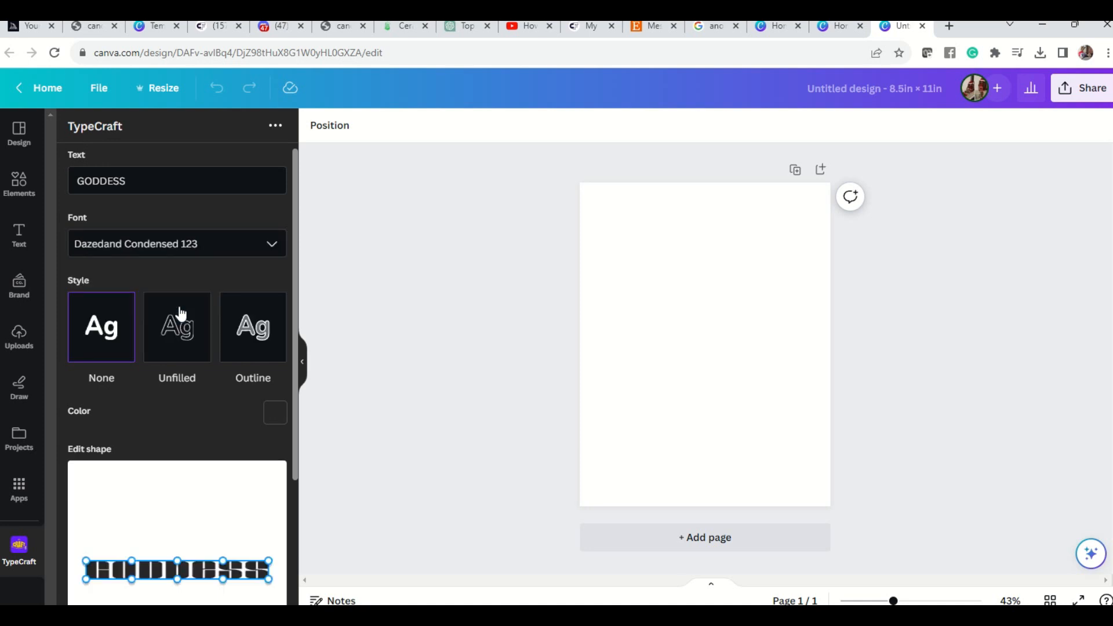
Try the Deciso Bold 123 font on the GODDESS text.
click(273, 243)
scroll(164, 328, down, 3)
scroll(164, 323, up, 2)
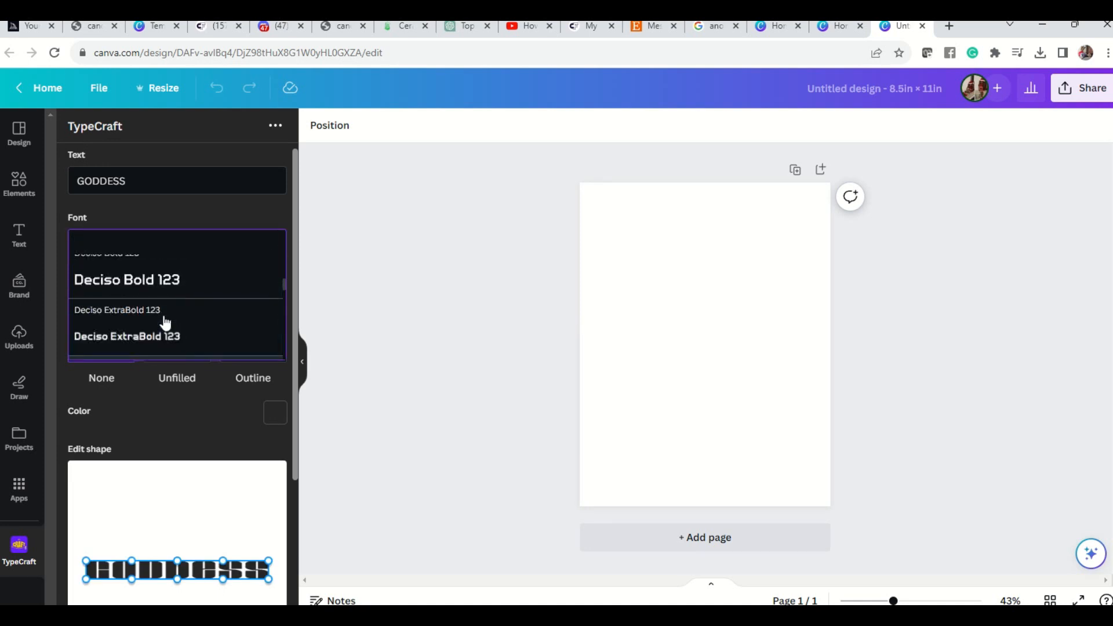
click(163, 284)
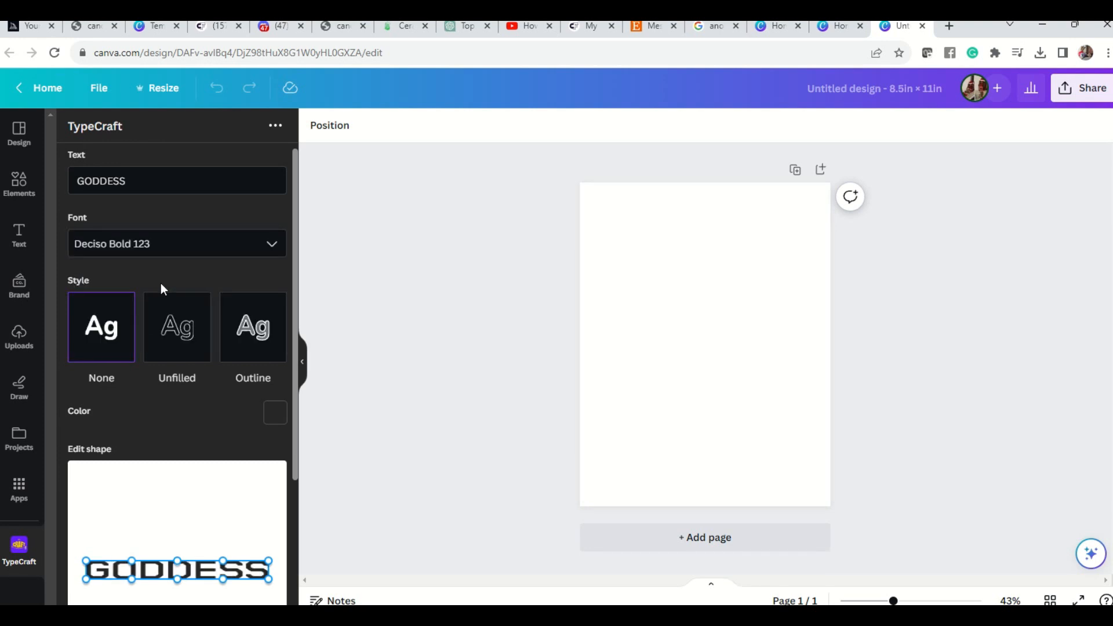
Set the font of the GODDESS text to Dragon Inktrap 123.
click(271, 245)
scroll(163, 330, down, 2)
scroll(163, 335, down, 5)
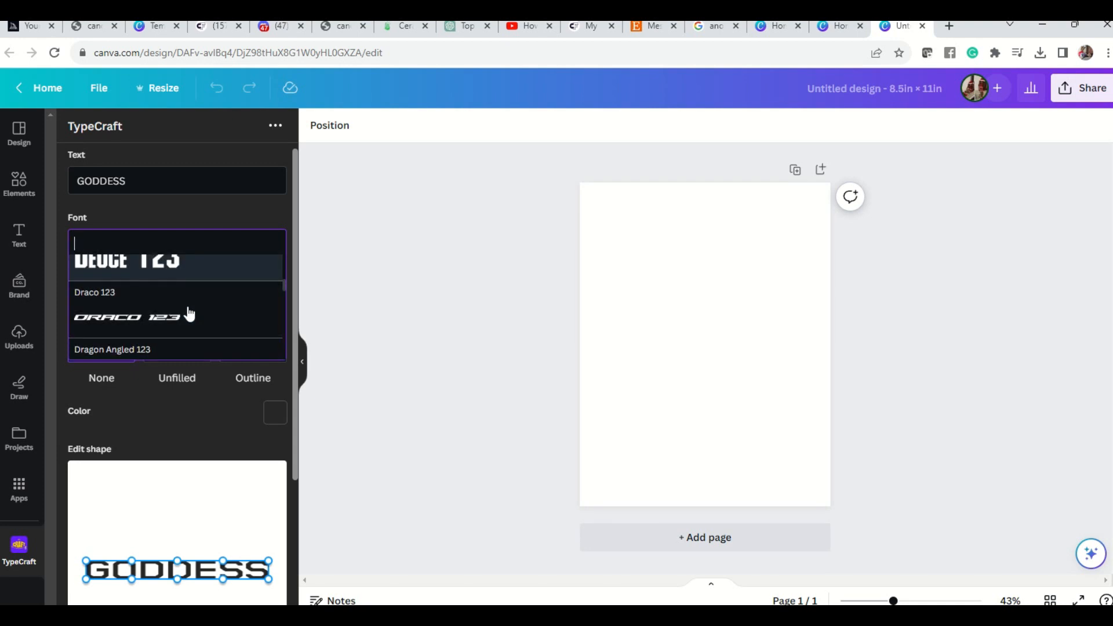
scroll(194, 316, down, 4)
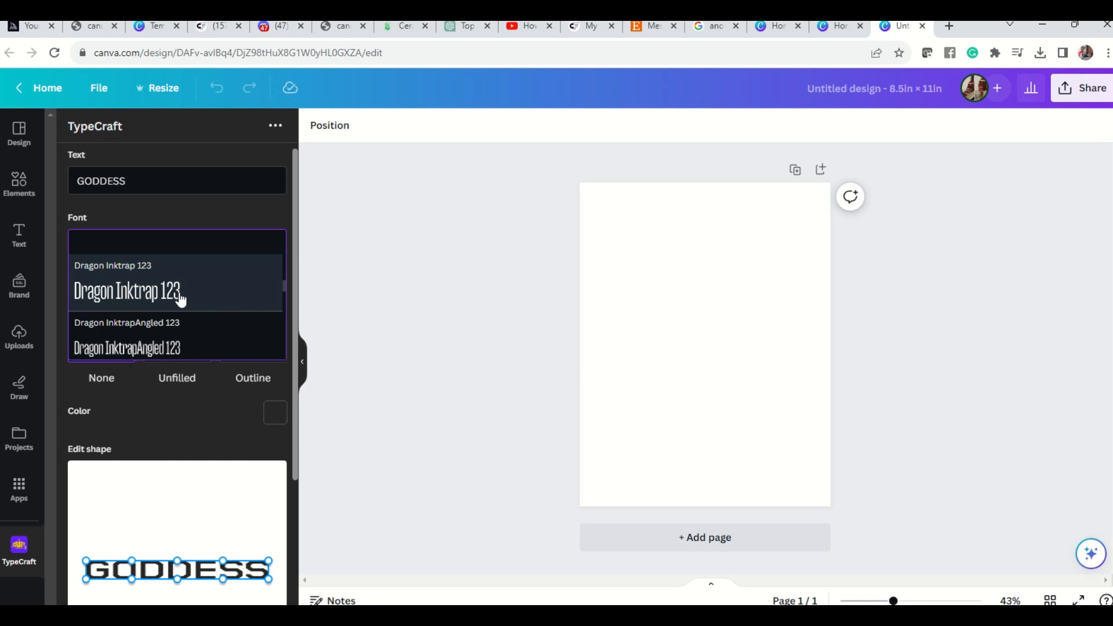
click(181, 298)
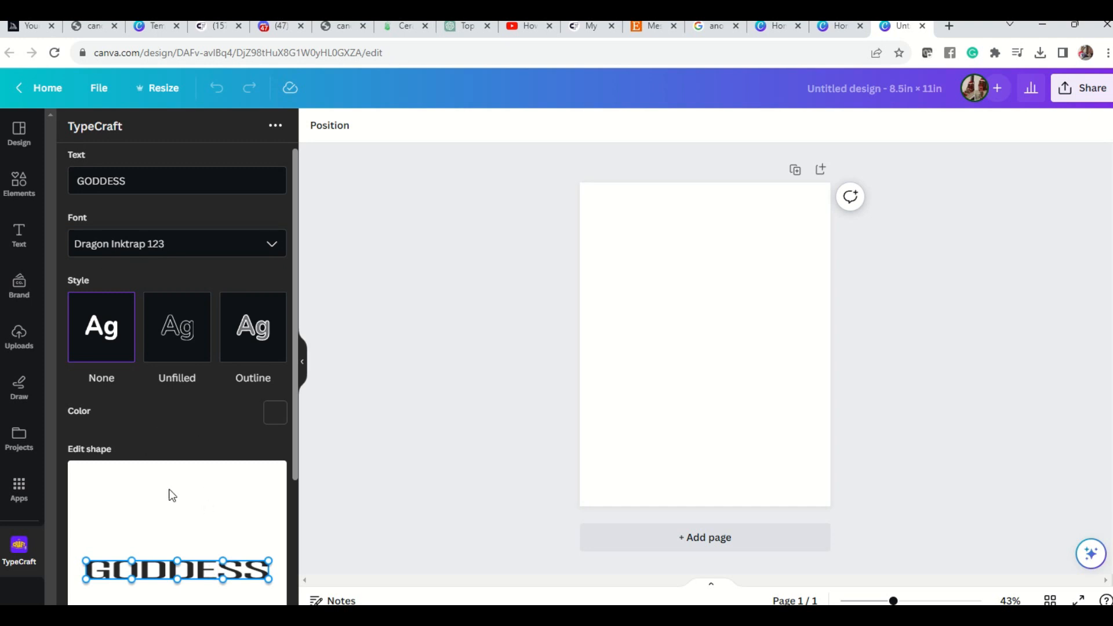
Change the colour of the GODDESS text to pink, #e12f9a.
click(276, 417)
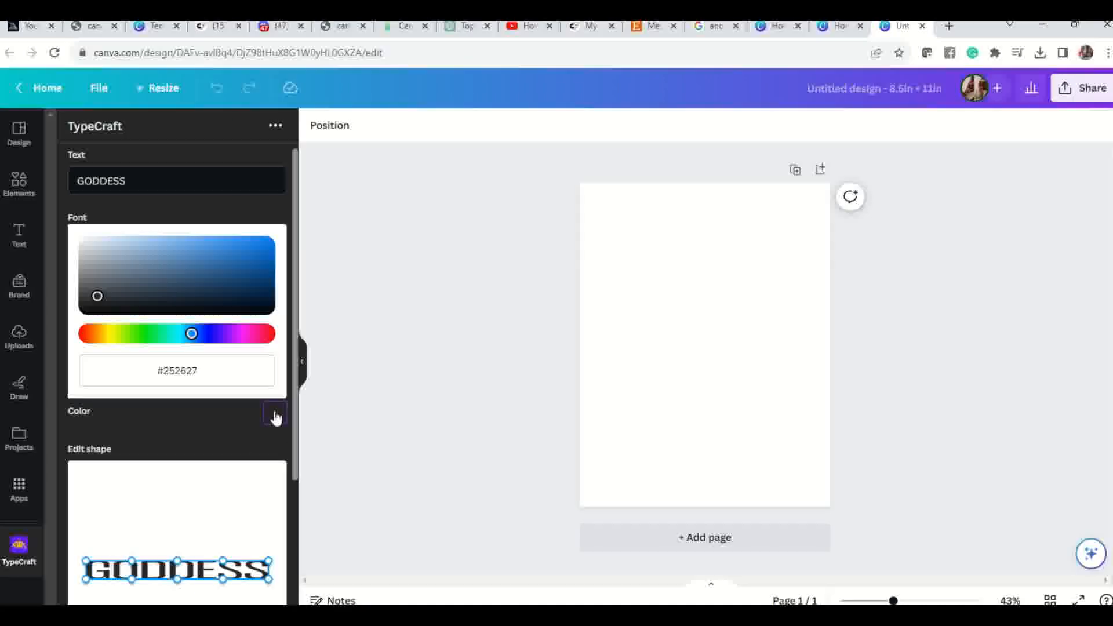
click(249, 336)
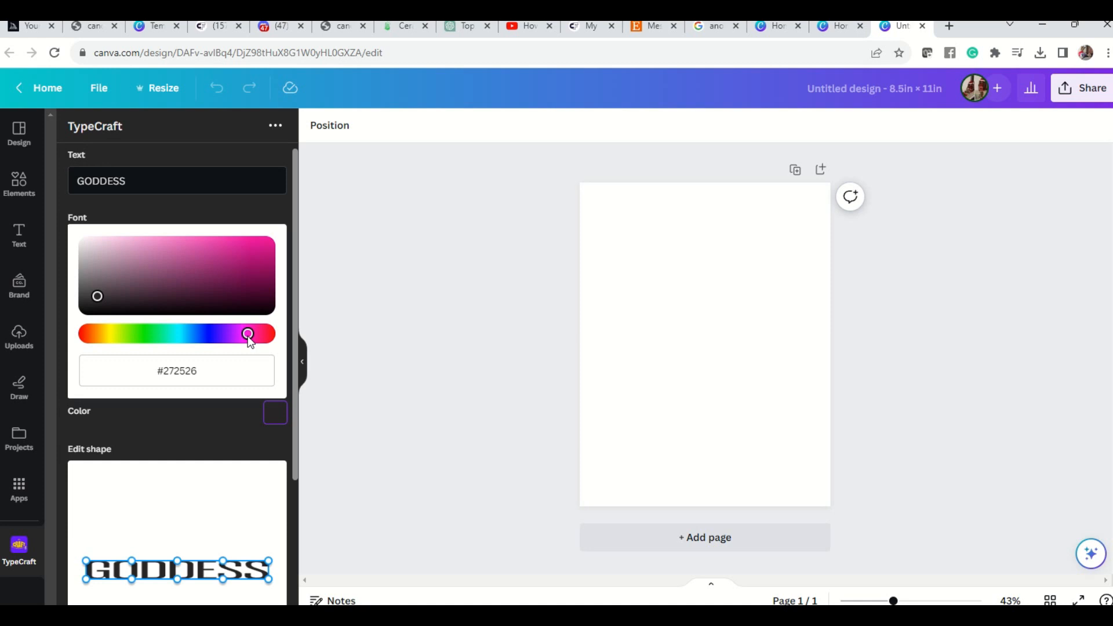
click(229, 254)
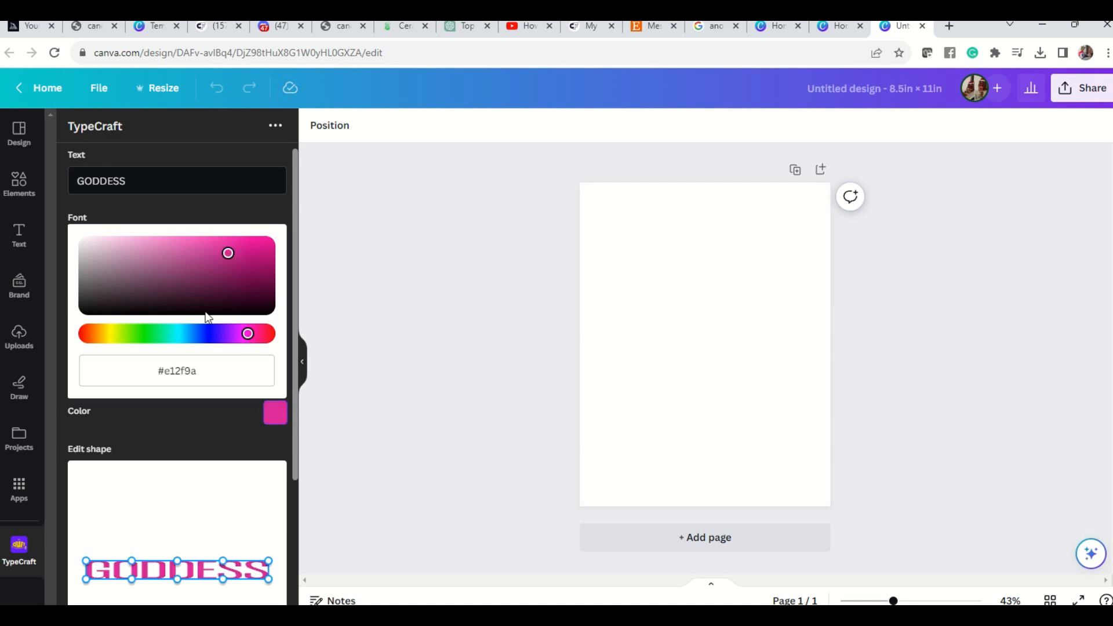
Try arching the top edge of the GODDESS lettering by raising its middle point, and reset the shape.
click(226, 513)
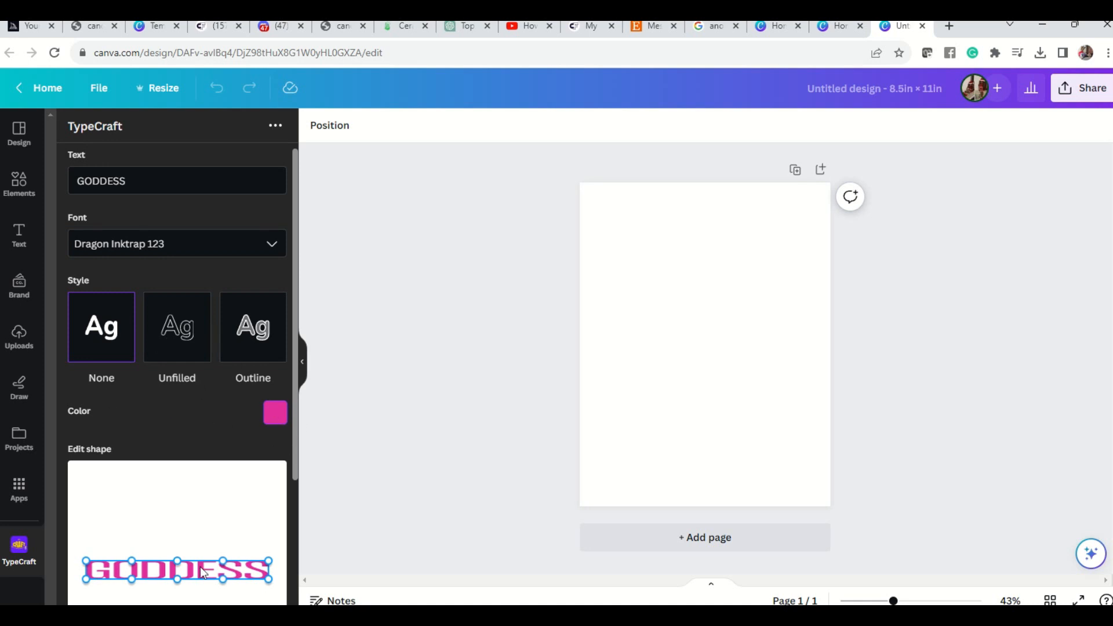
scroll(230, 551, down, 3)
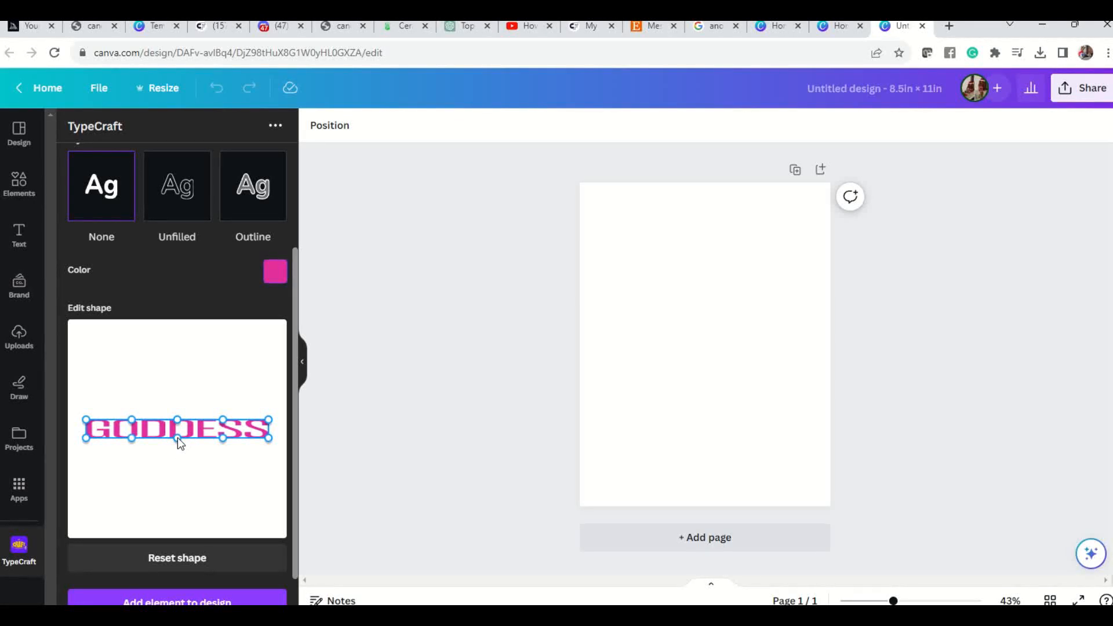
drag(178, 420, 177, 352)
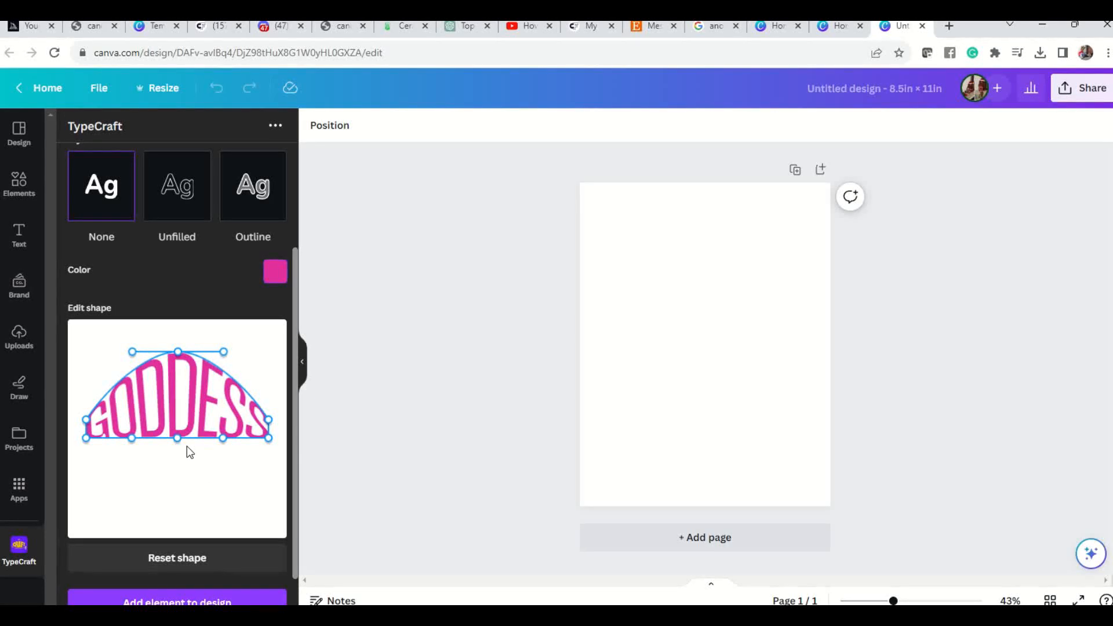
click(155, 559)
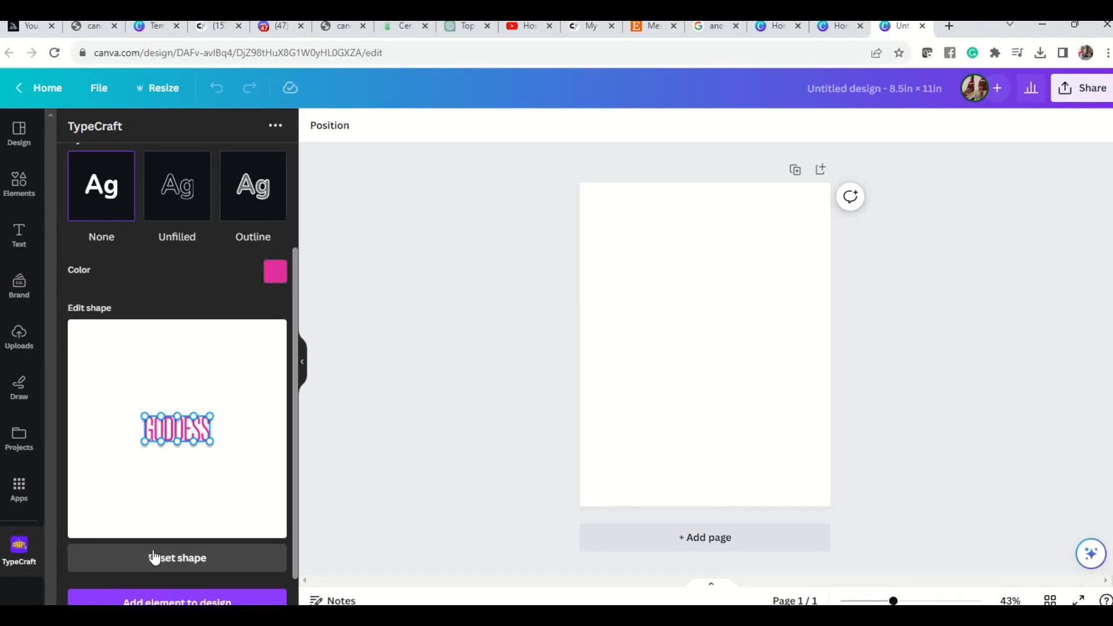
Reset the GODDESS shape once more and reselect the Dragon Inktrap 123 font.
scroll(212, 481, up, 3)
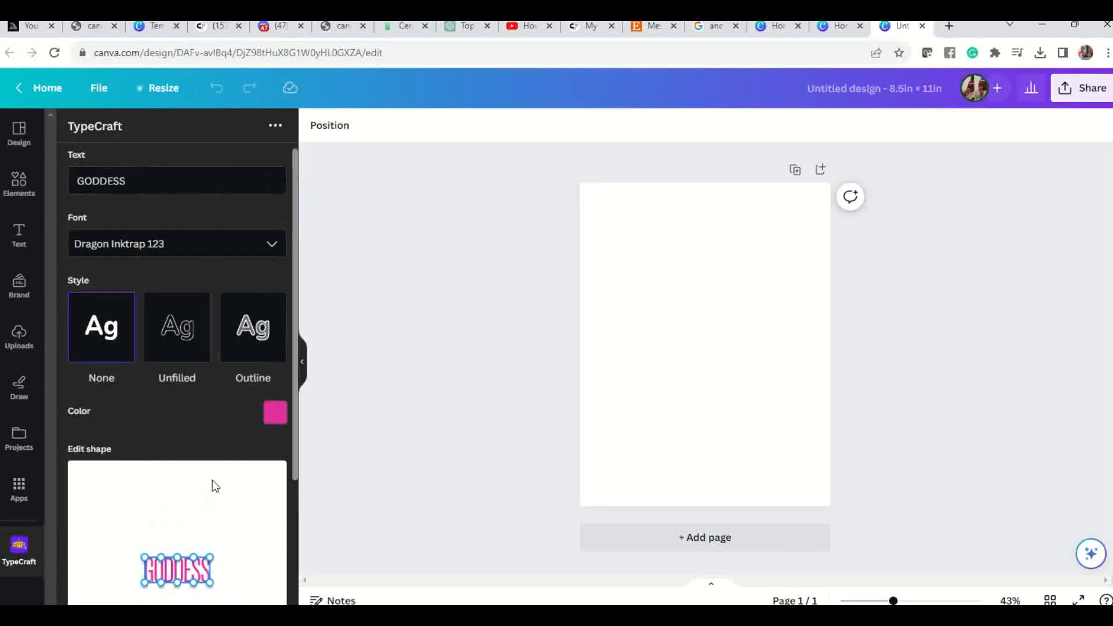
scroll(212, 480, down, 3)
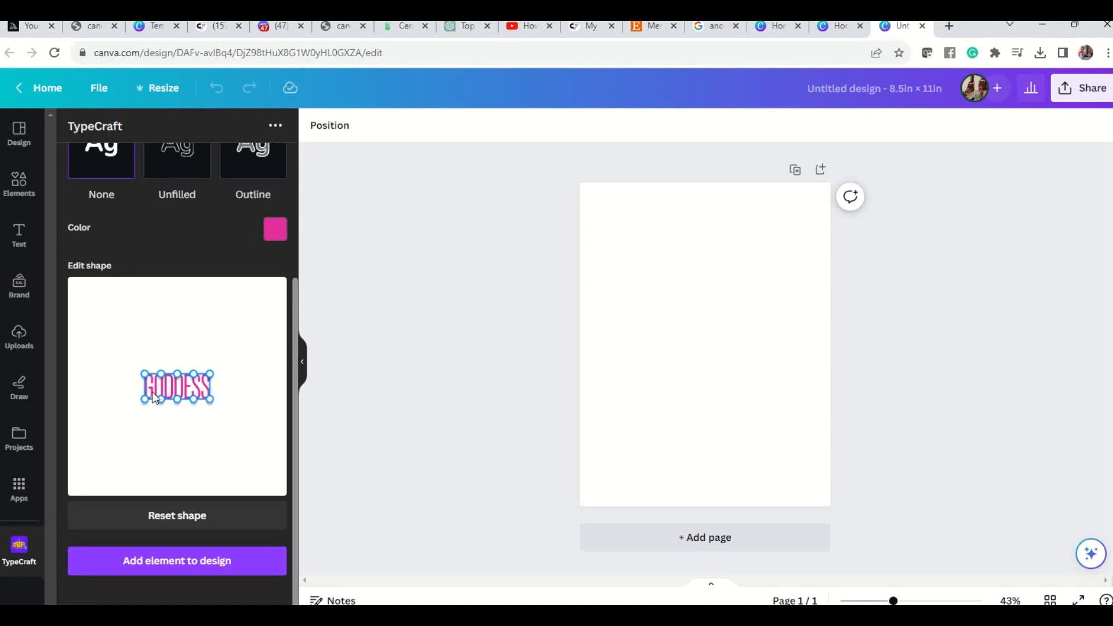
mouse_move(142, 397)
mouse_down()
mouse_move(141, 410)
mouse_move(142, 399)
mouse_up()
click(150, 516)
scroll(168, 387, up, 3)
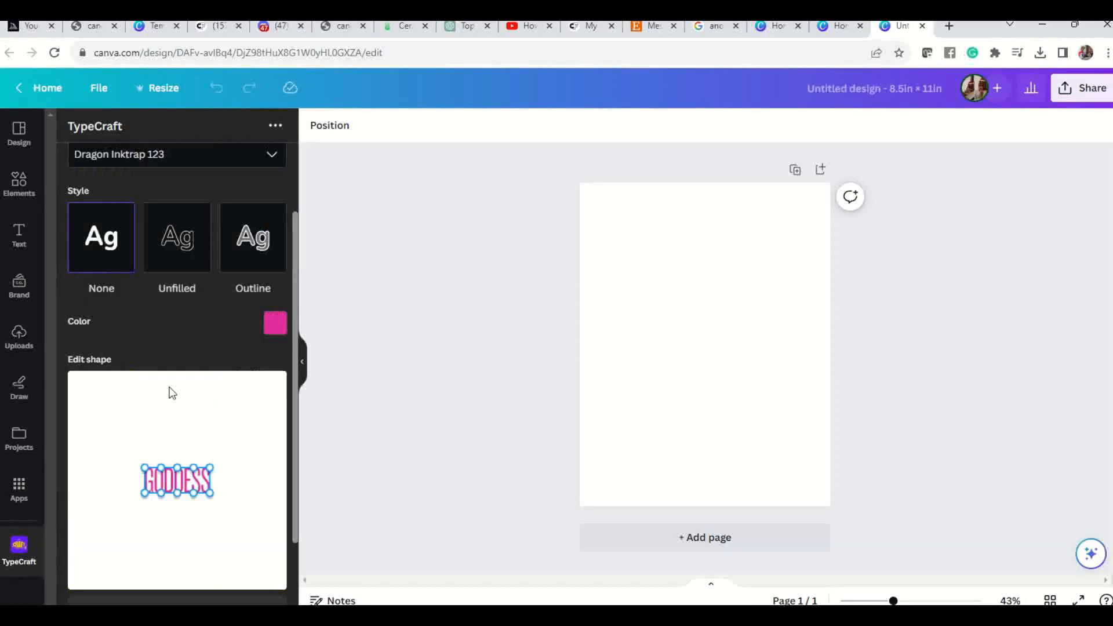
click(172, 176)
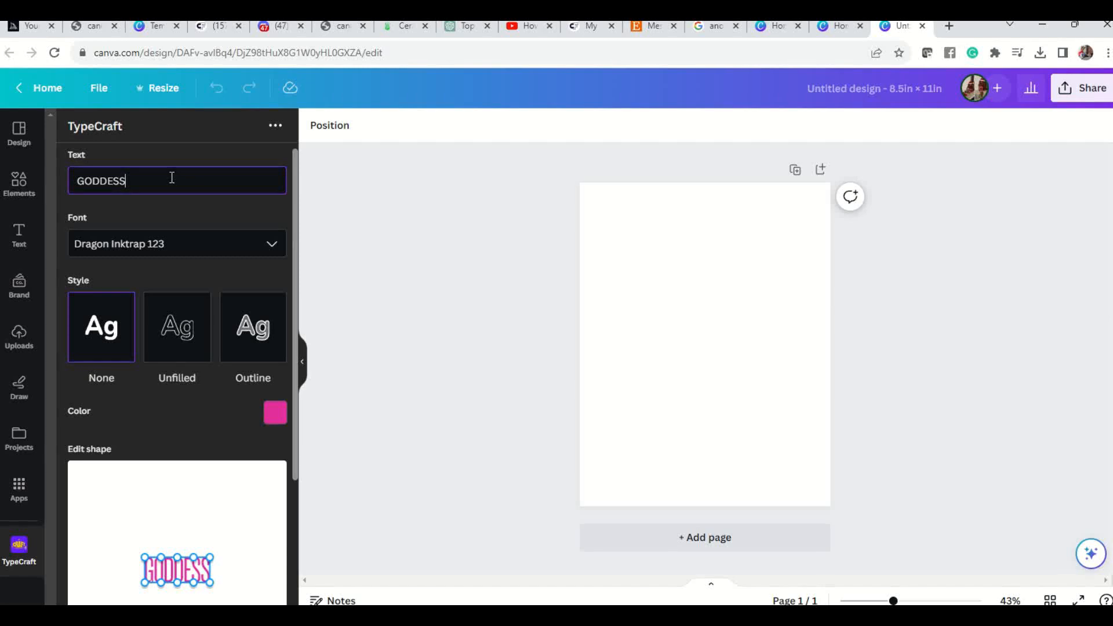
click(272, 243)
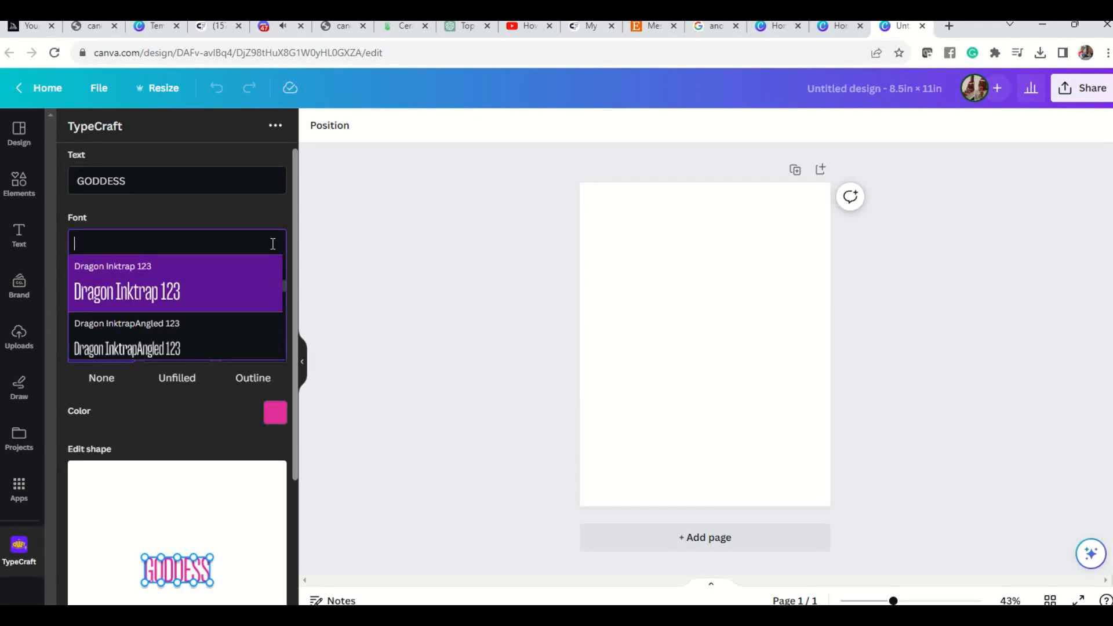
click(162, 288)
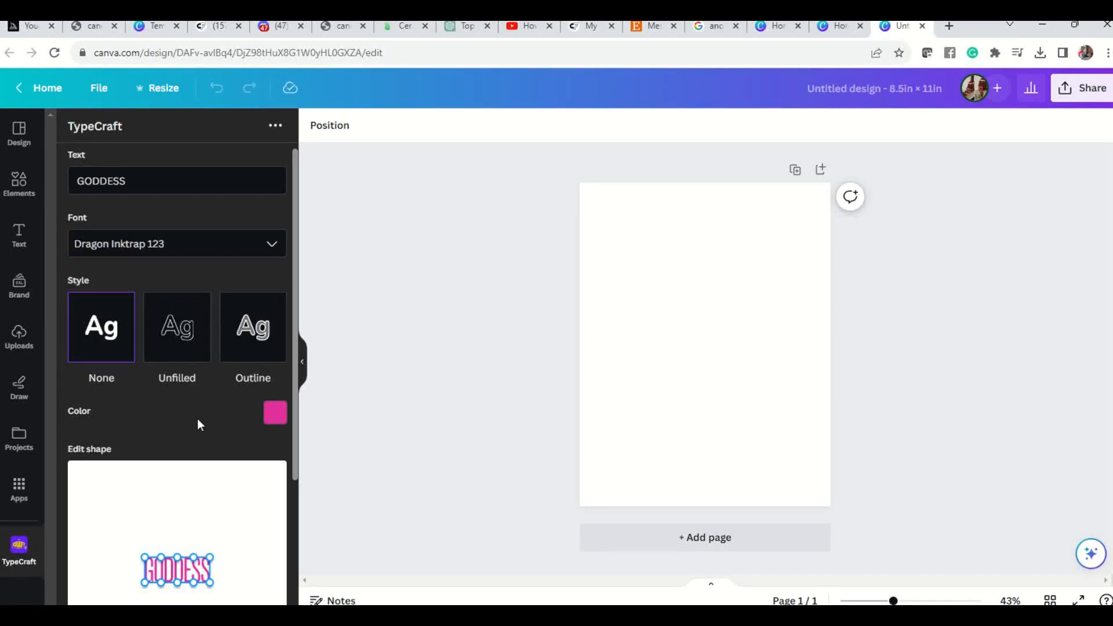
Stretch the GODDESS lettering downward by lowering both bottom corners and the middle point of its bottom edge.
scroll(197, 418, down, 3)
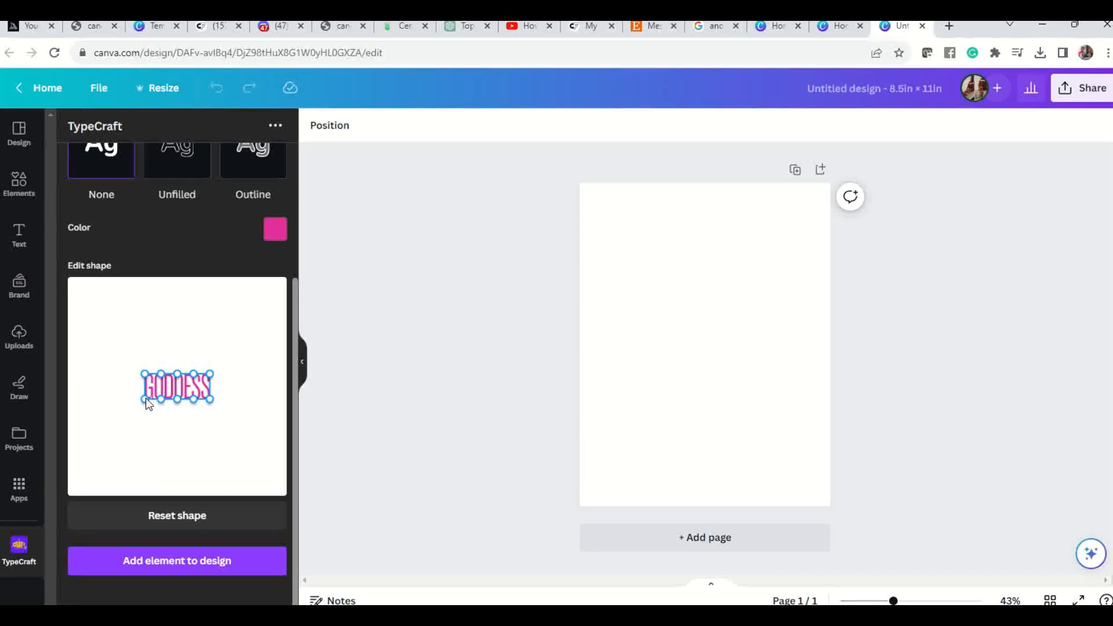
drag(145, 398, 145, 412)
drag(210, 399, 211, 413)
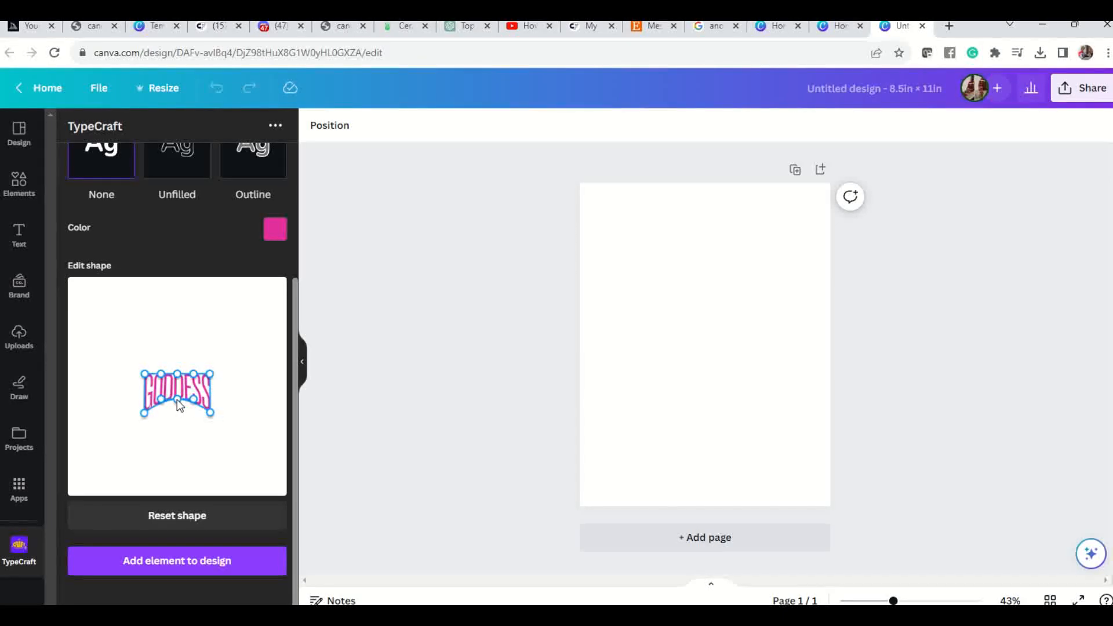
drag(176, 399, 180, 413)
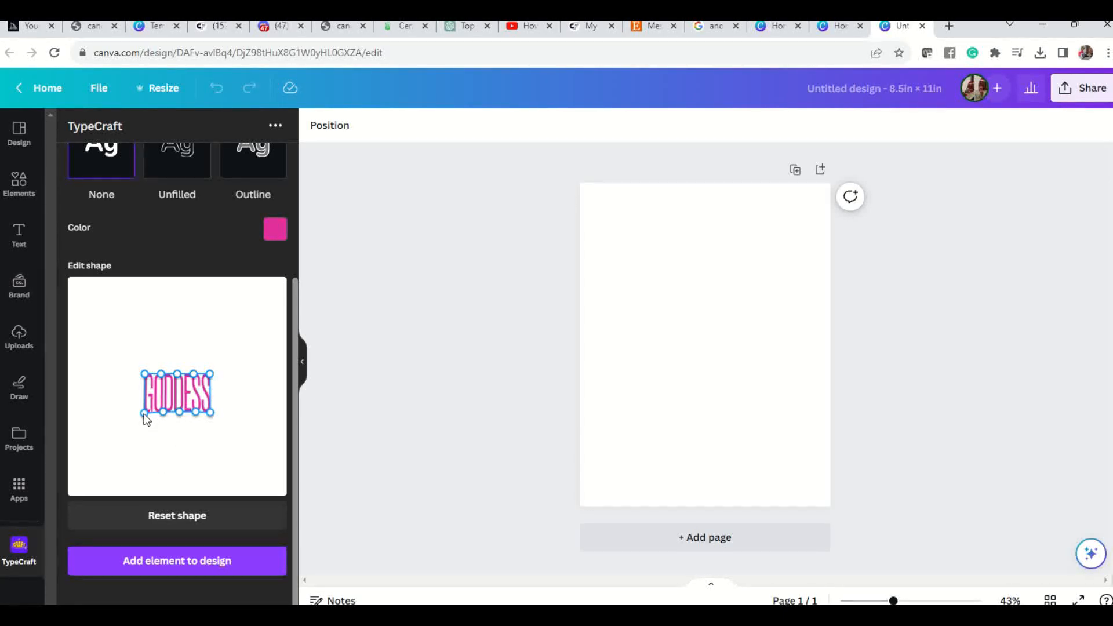
Taper the GODDESS lettering toward a narrower, lower bottom edge and add it to the design.
drag(145, 414, 199, 423)
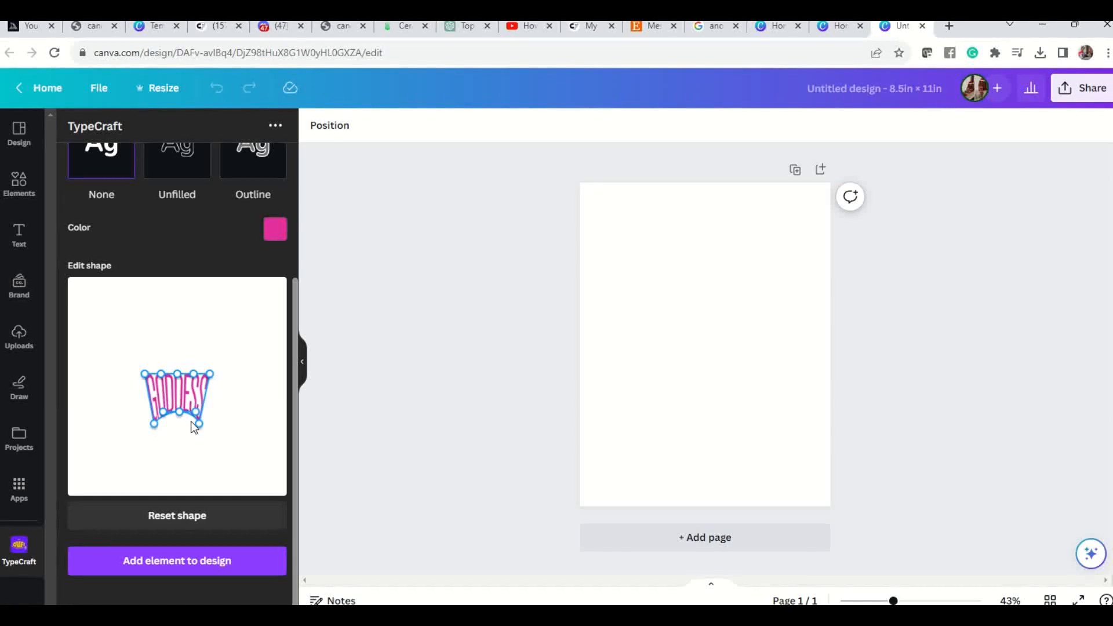
drag(180, 419, 180, 424)
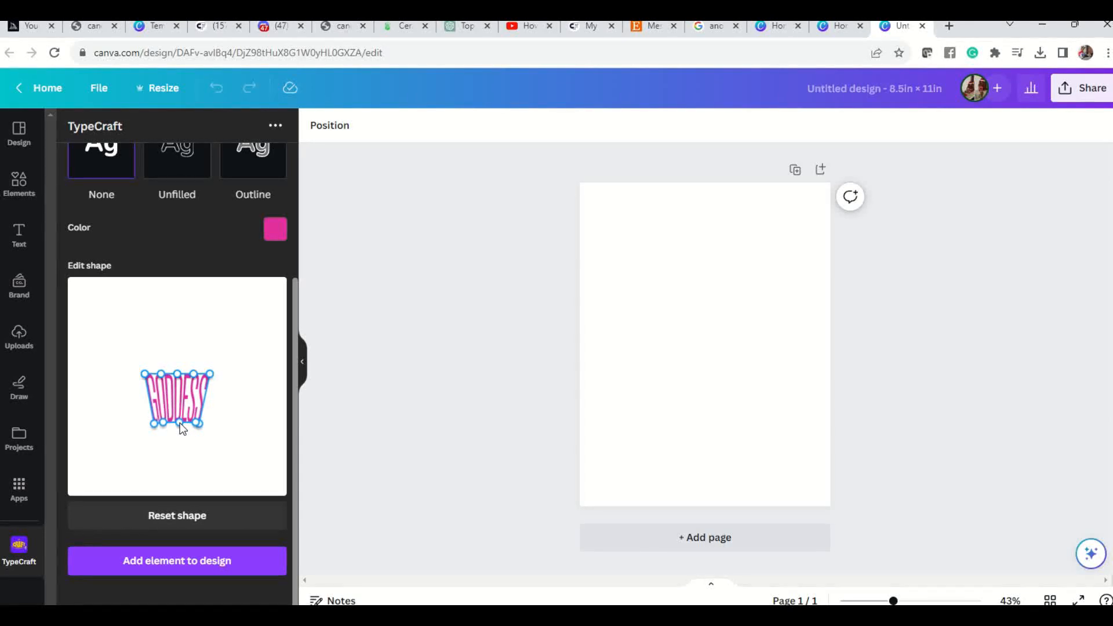
drag(180, 425, 181, 423)
click(253, 560)
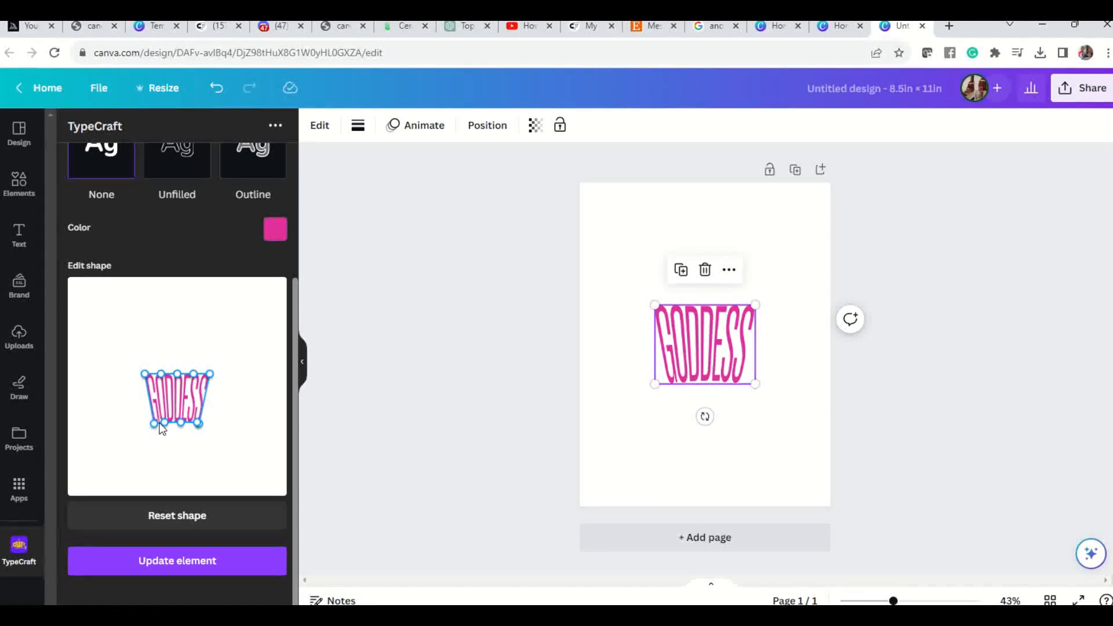
Try adjusting the bottom edge again, reset the shape, and undo adding the GODDESS lettering to the page.
drag(152, 416, 179, 413)
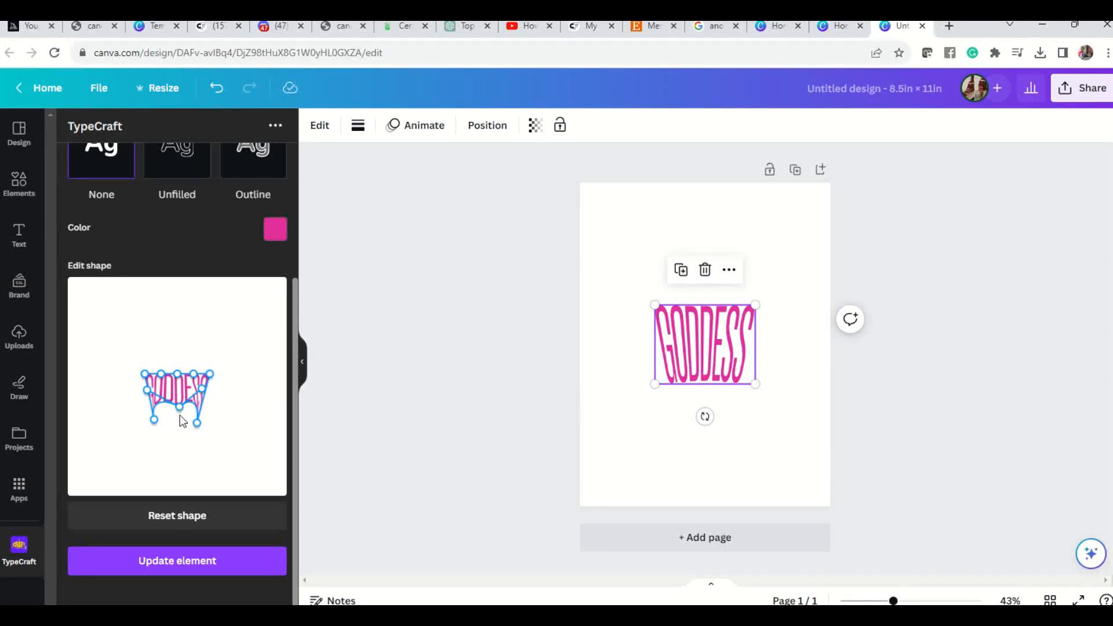
click(156, 517)
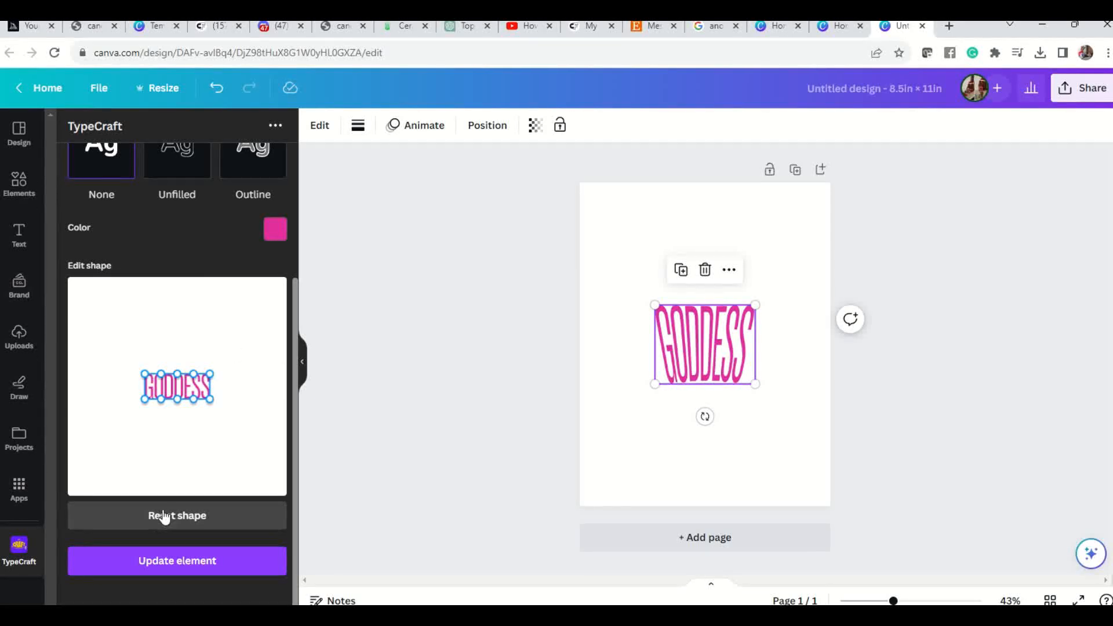
click(218, 94)
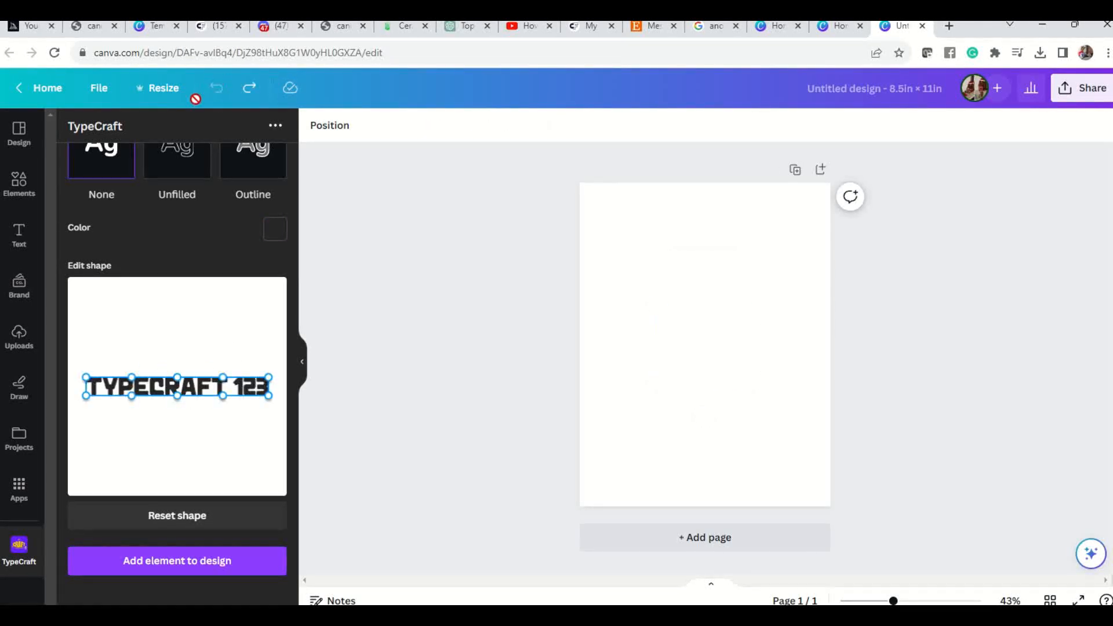
Replace the default TypeCraft text with GODDESS.
scroll(189, 356, up, 2)
scroll(189, 356, up, 1)
click(186, 177)
key(ctrl+a)
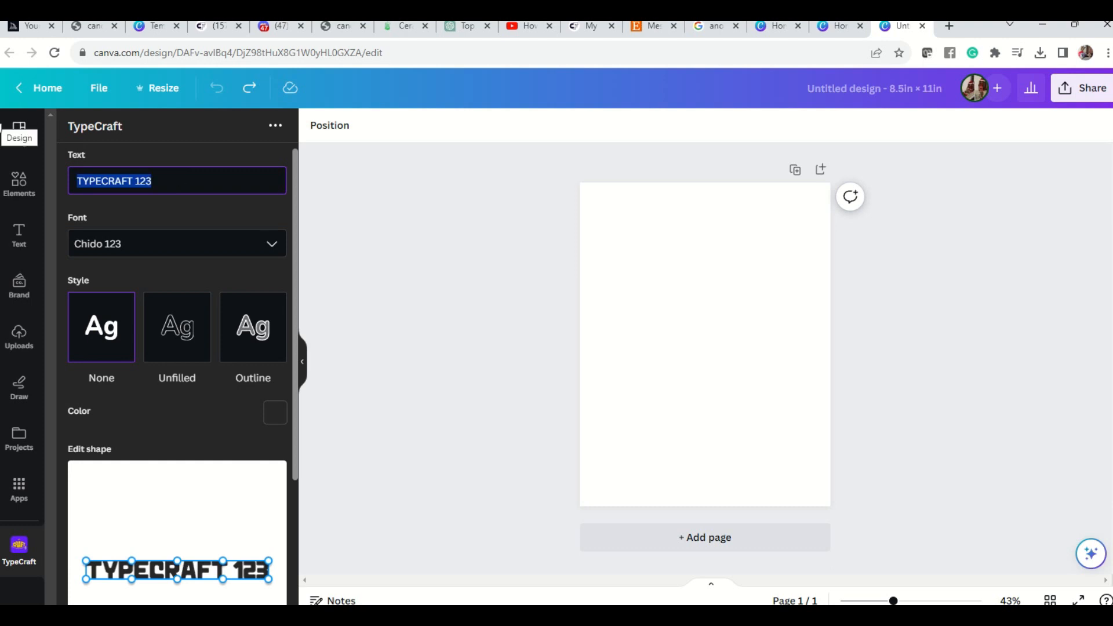
text(GODDESS)
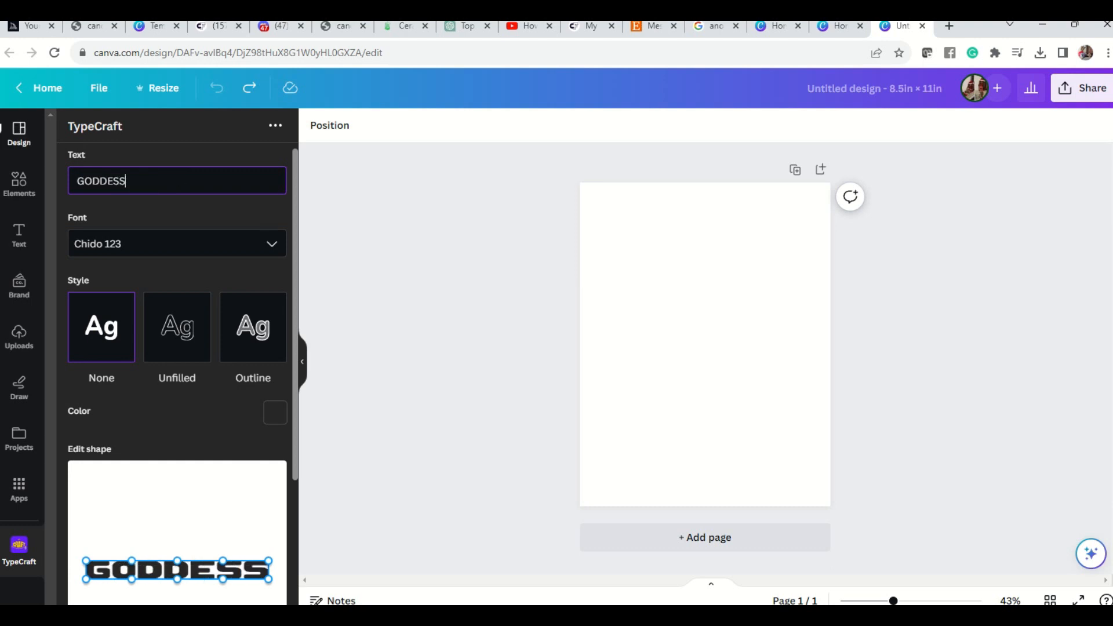
Set the font of the GODDESS text to Dragon InktrapAngled 123.
click(276, 243)
scroll(237, 331, down, 5)
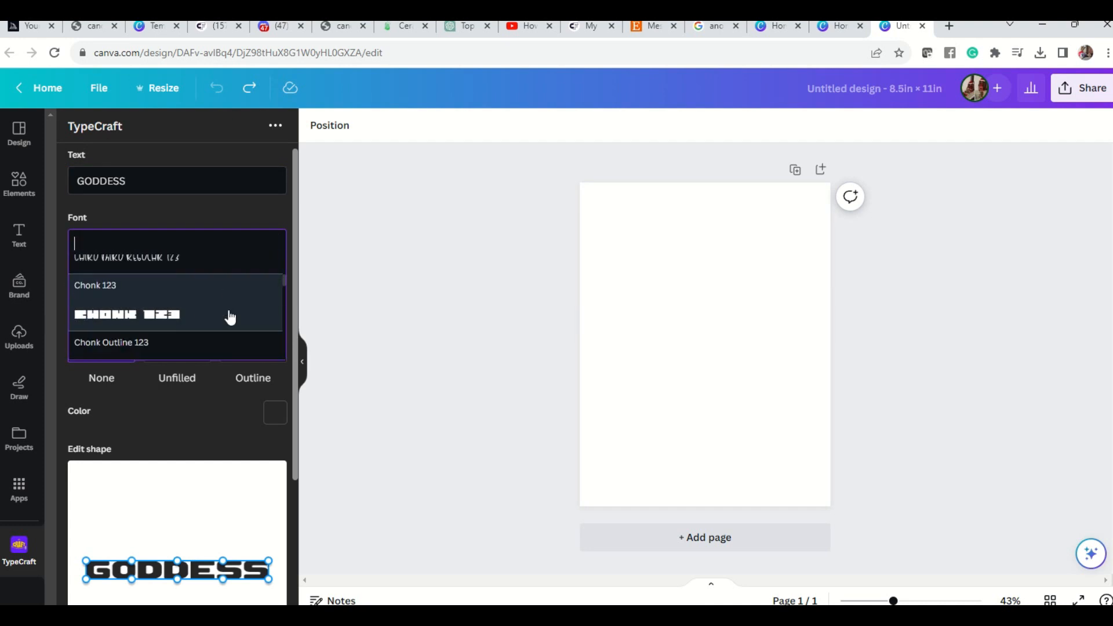
scroll(231, 318, down, 4)
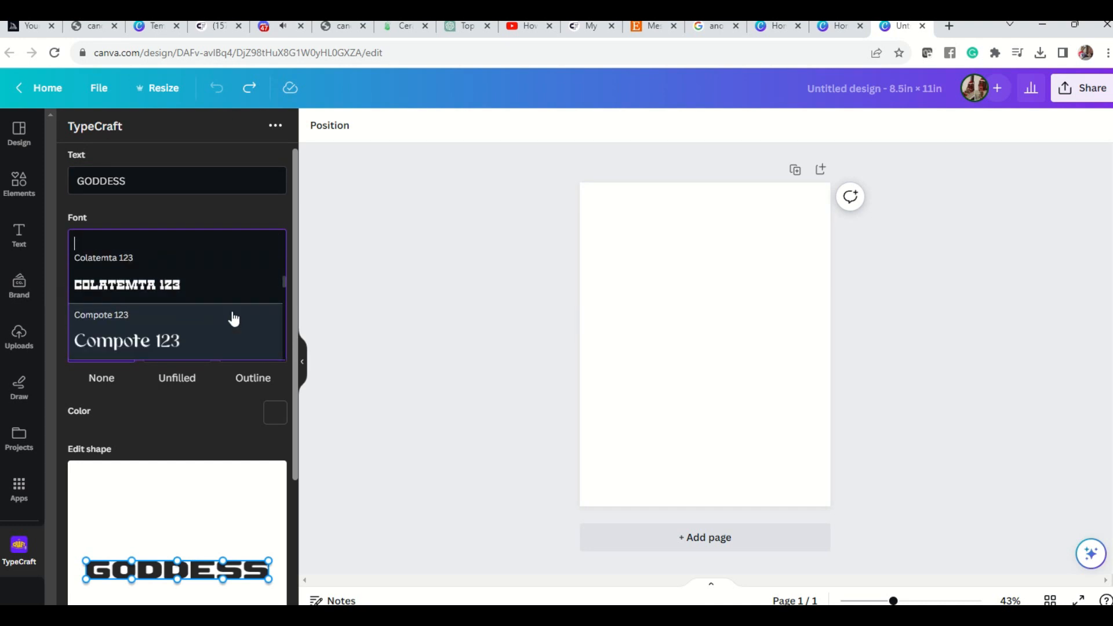
scroll(235, 320, down, 6)
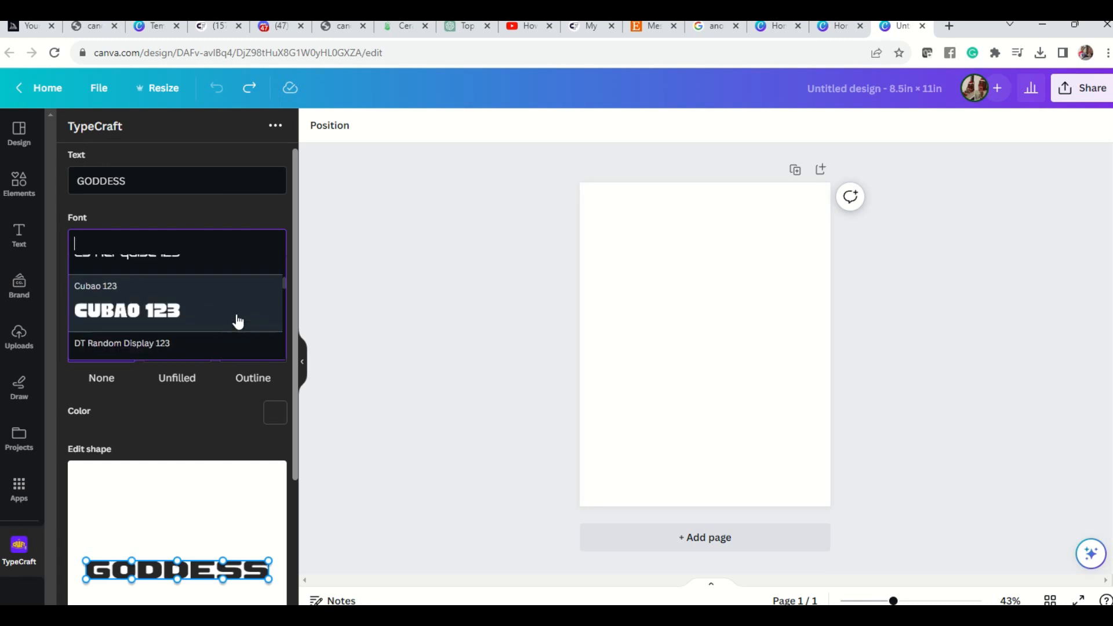
scroll(238, 323, down, 6)
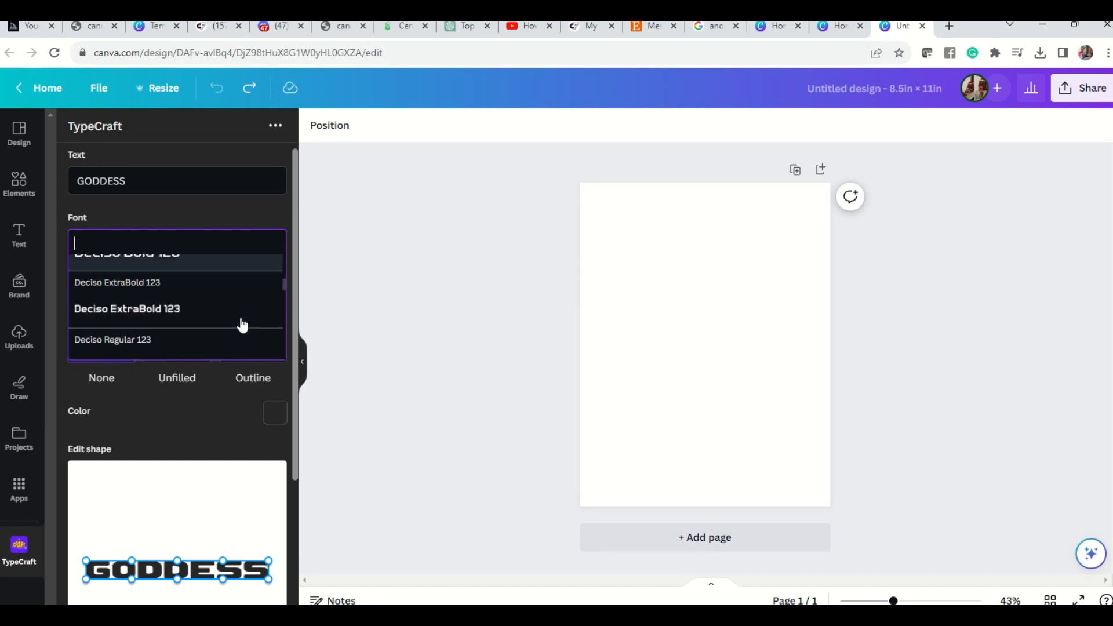
scroll(242, 326, down, 4)
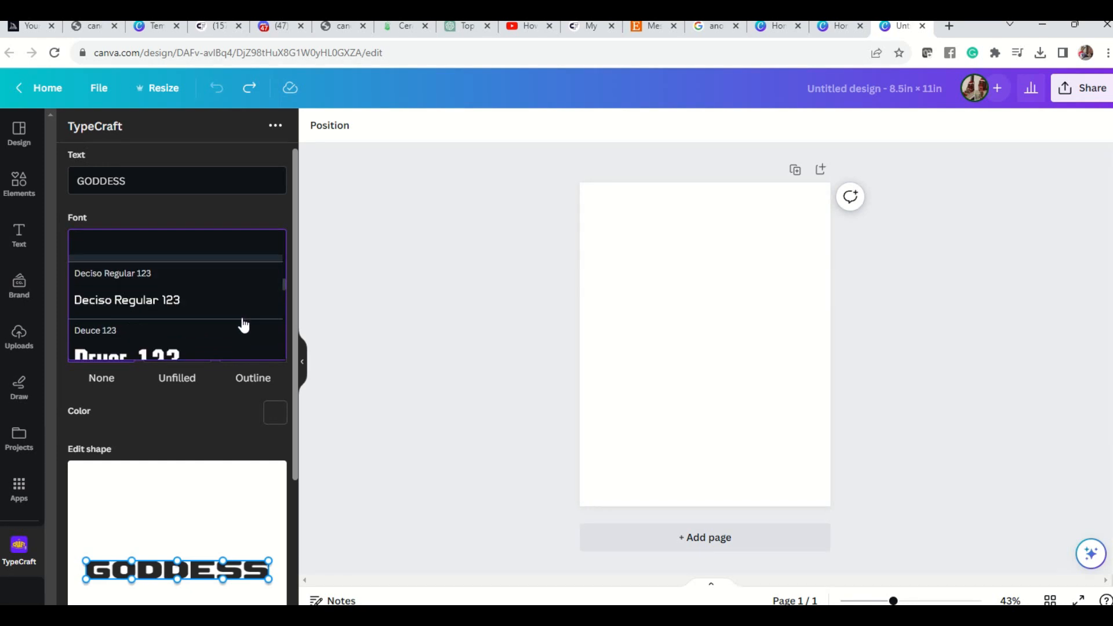
scroll(244, 326, down, 5)
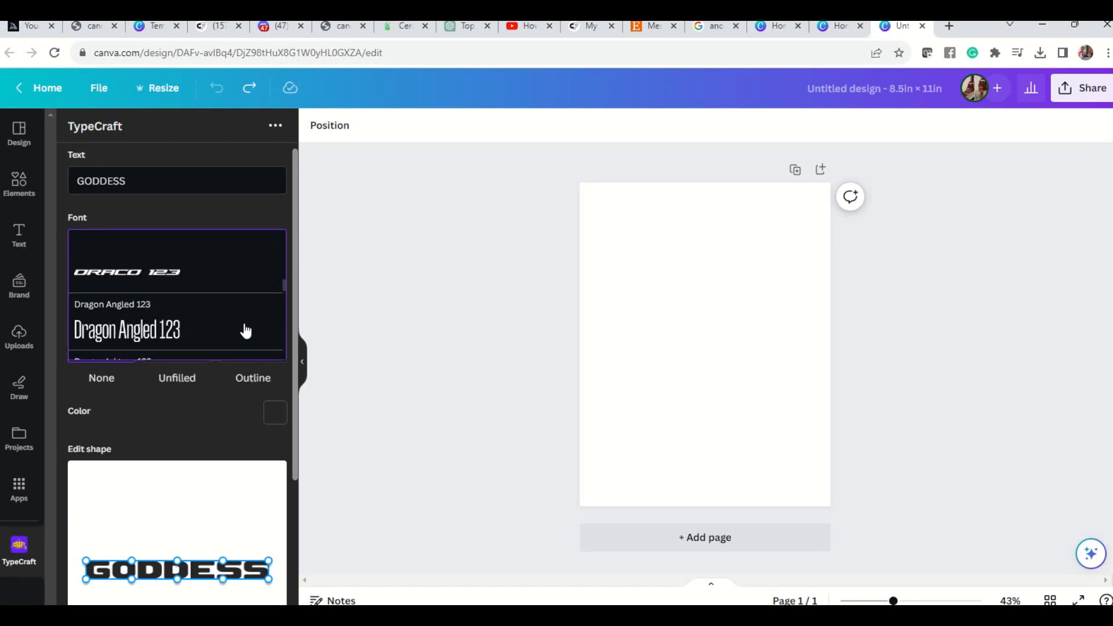
scroll(244, 329, up, 1)
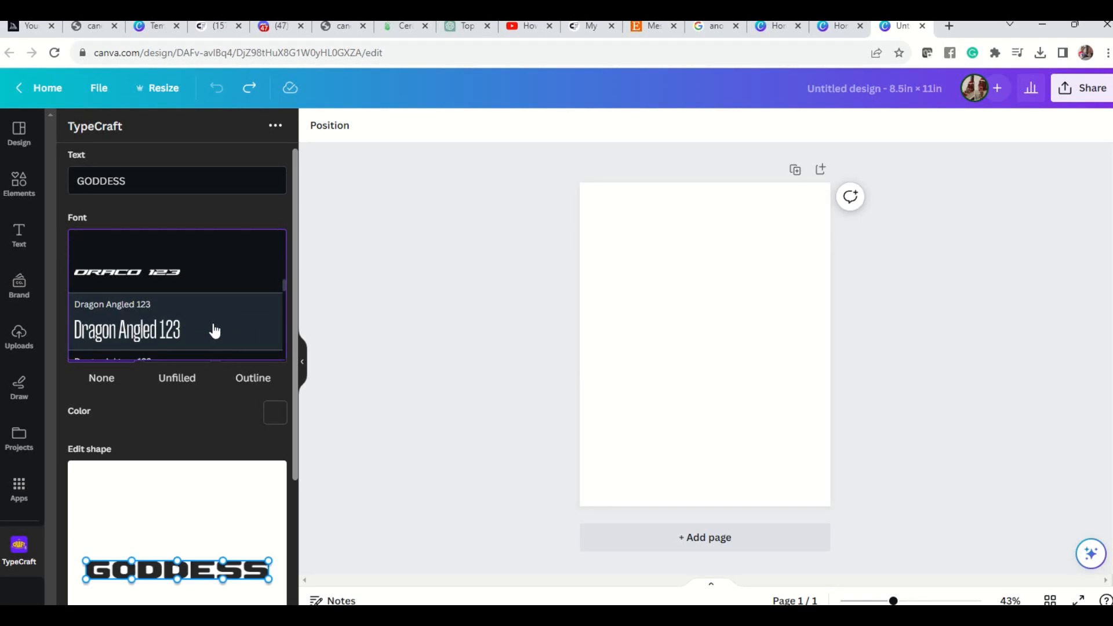
scroll(212, 328, down, 1)
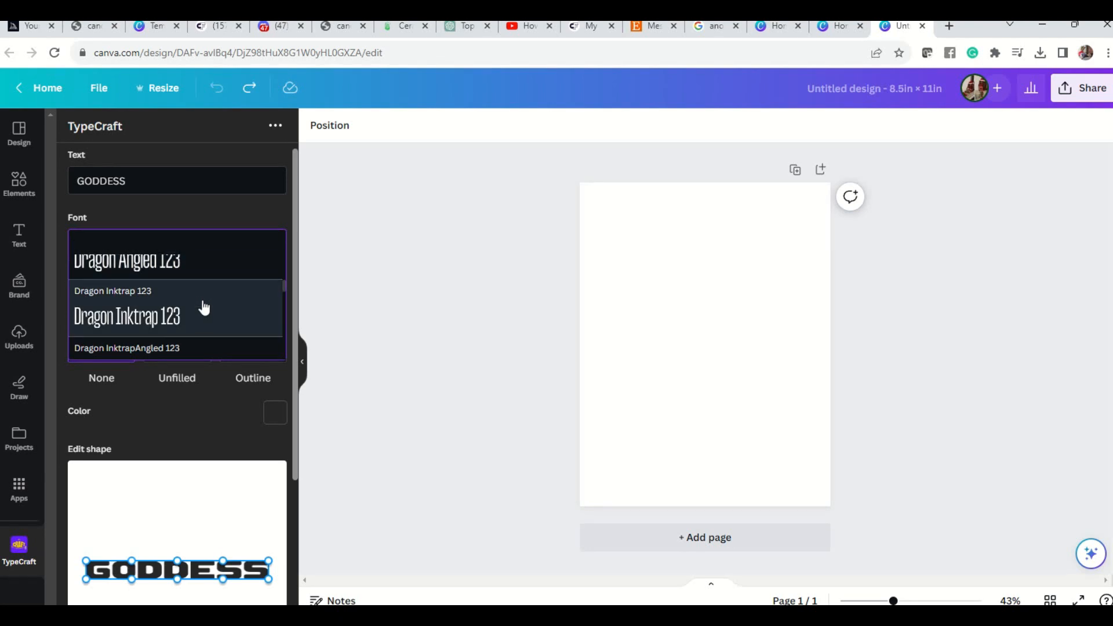
scroll(205, 308, down, 1)
scroll(205, 309, down, 1)
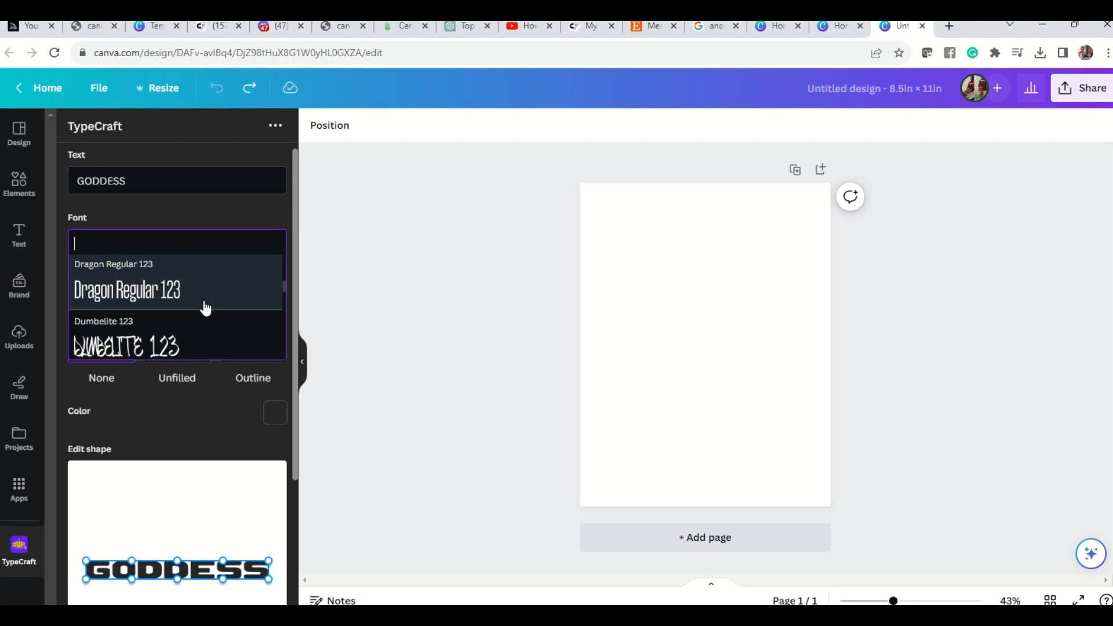
scroll(205, 308, up, 1)
click(189, 306)
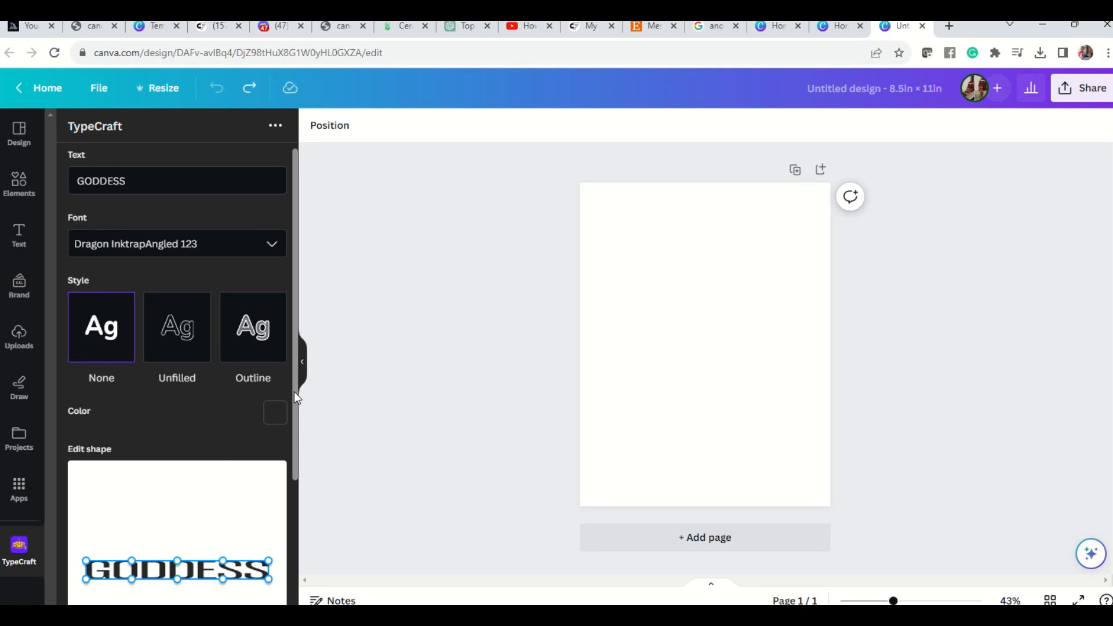
Change the colour of the GODDESS text to pink, #db1f9b.
click(279, 419)
click(246, 335)
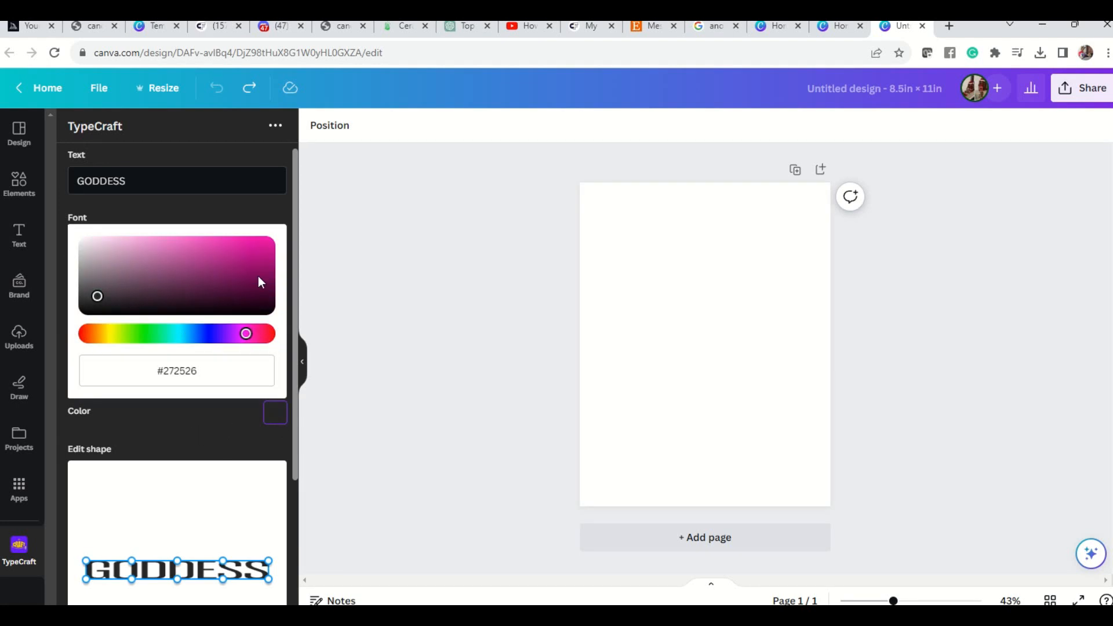
click(240, 255)
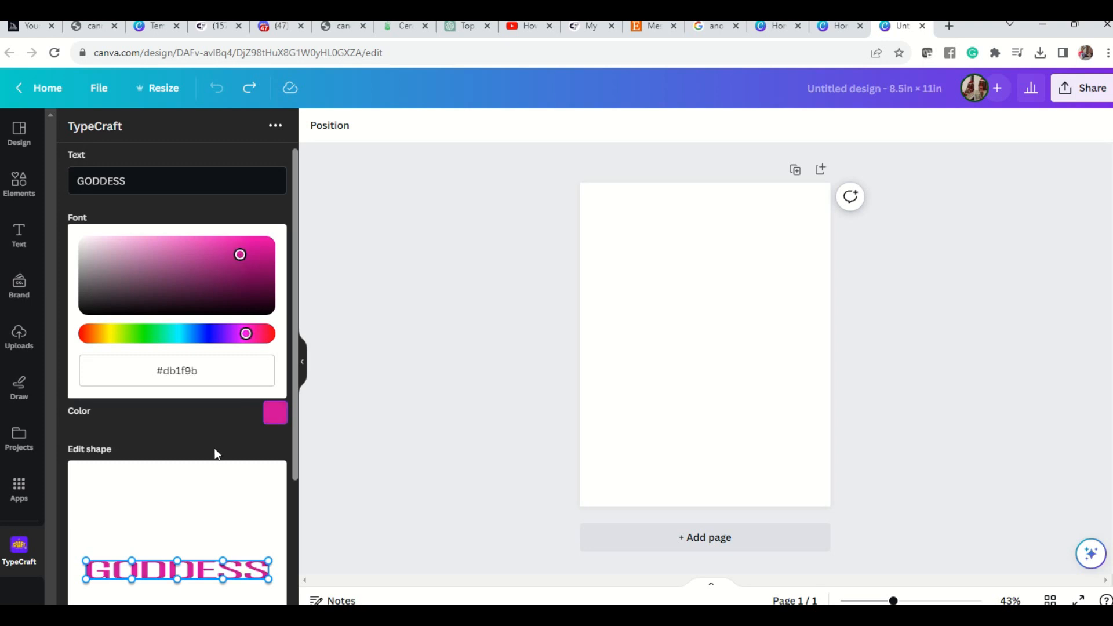
click(210, 519)
Make the GODDESS lettering slightly taller by lowering the two bottom corners and the middle point of its bottom edge.
scroll(187, 521, down, 3)
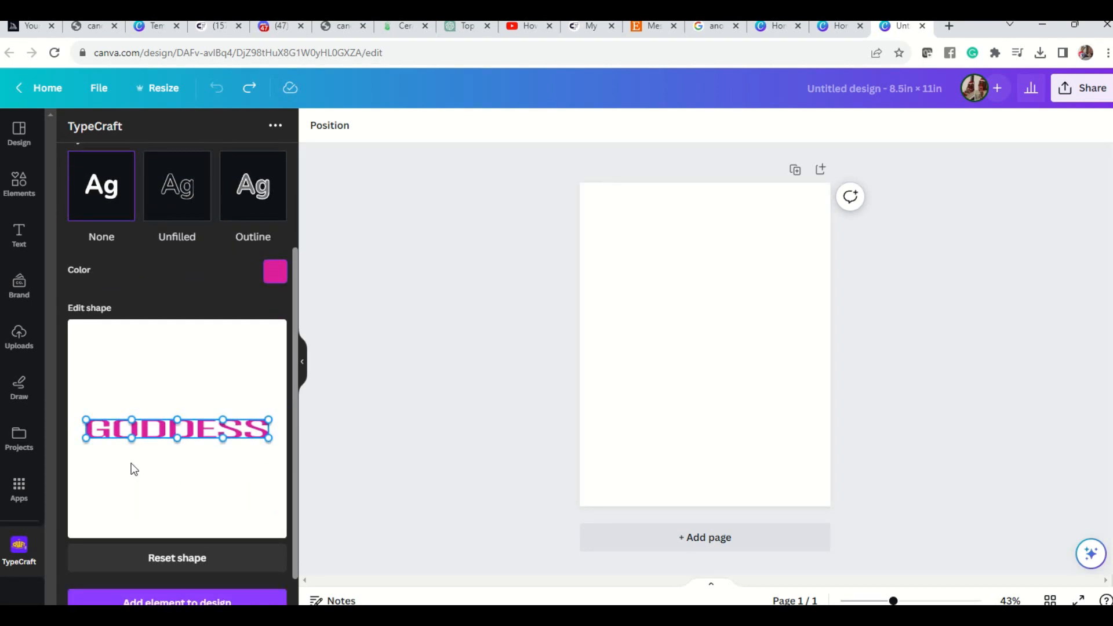
drag(84, 436, 86, 450)
drag(267, 439, 266, 450)
drag(176, 437, 181, 448)
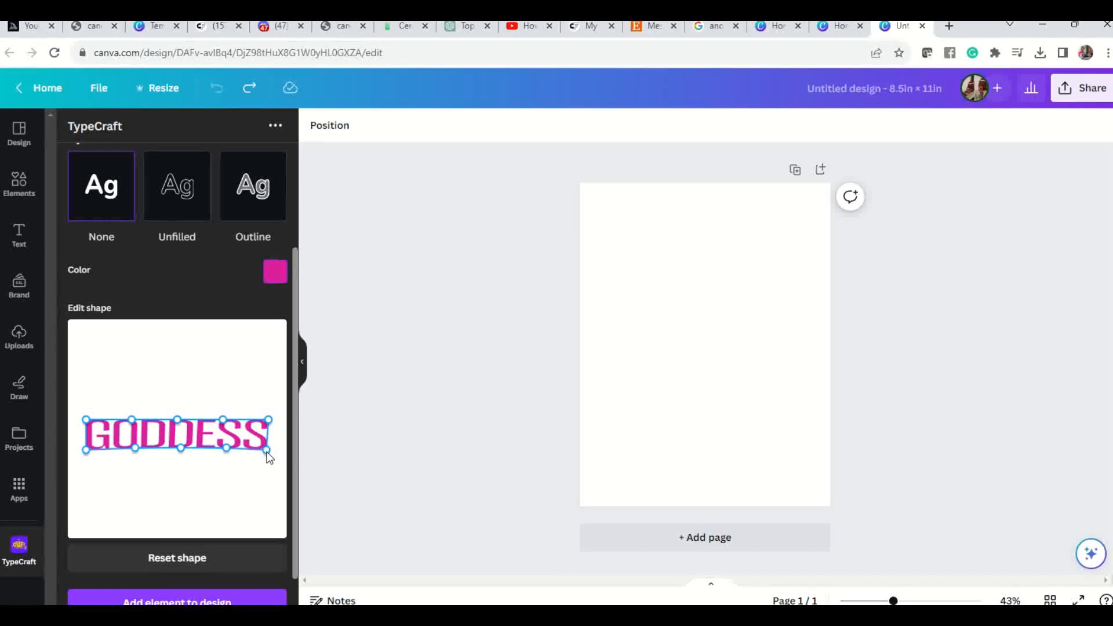
Taper the GODDESS lettering by moving its bottom corners inward, lowering the middle of its bottom edge and adjusting the upper-right corner point.
drag(267, 451, 269, 447)
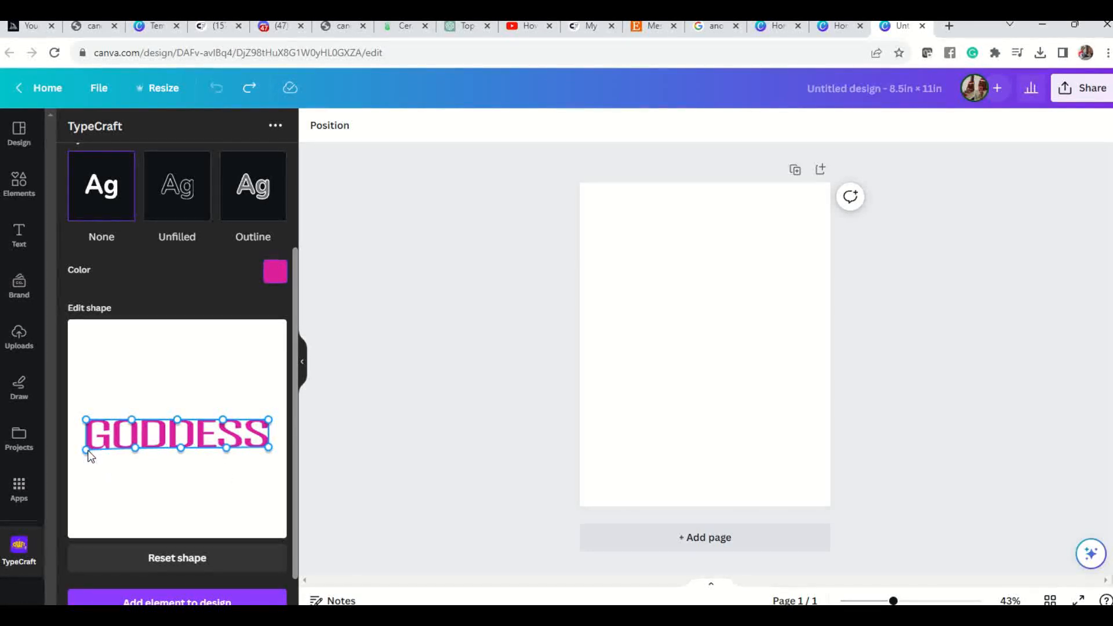
drag(88, 453, 95, 455)
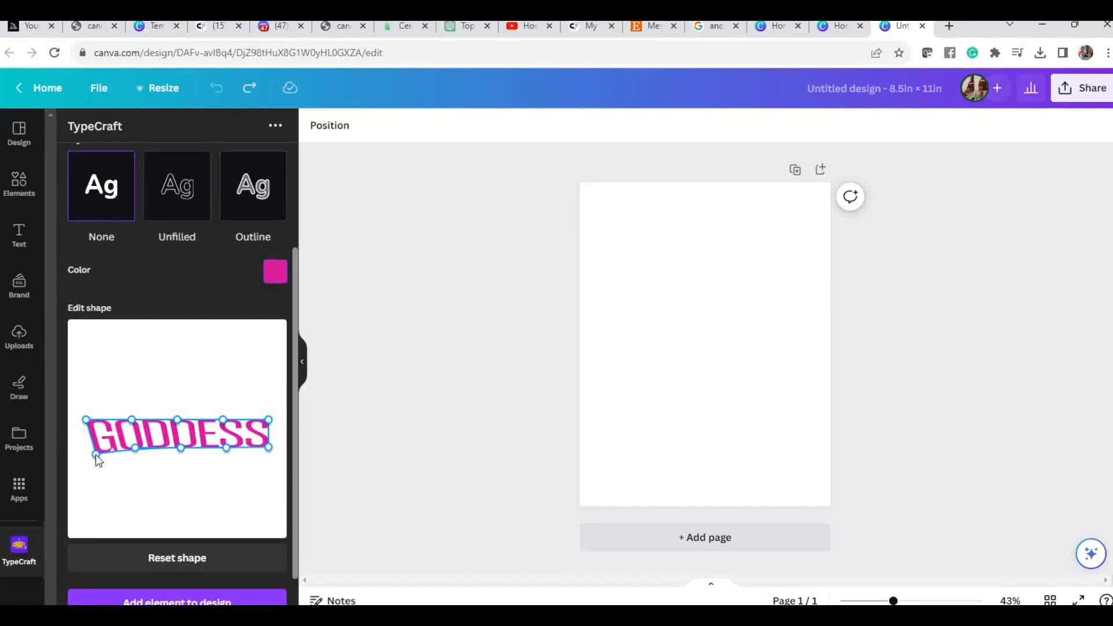
drag(265, 447, 254, 453)
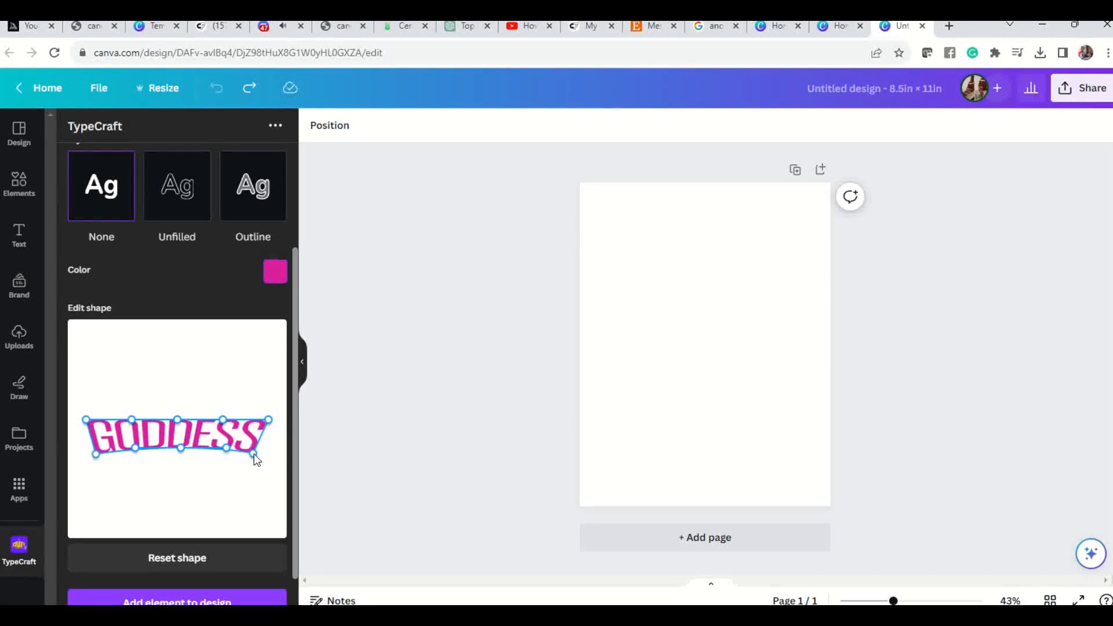
drag(179, 448, 180, 454)
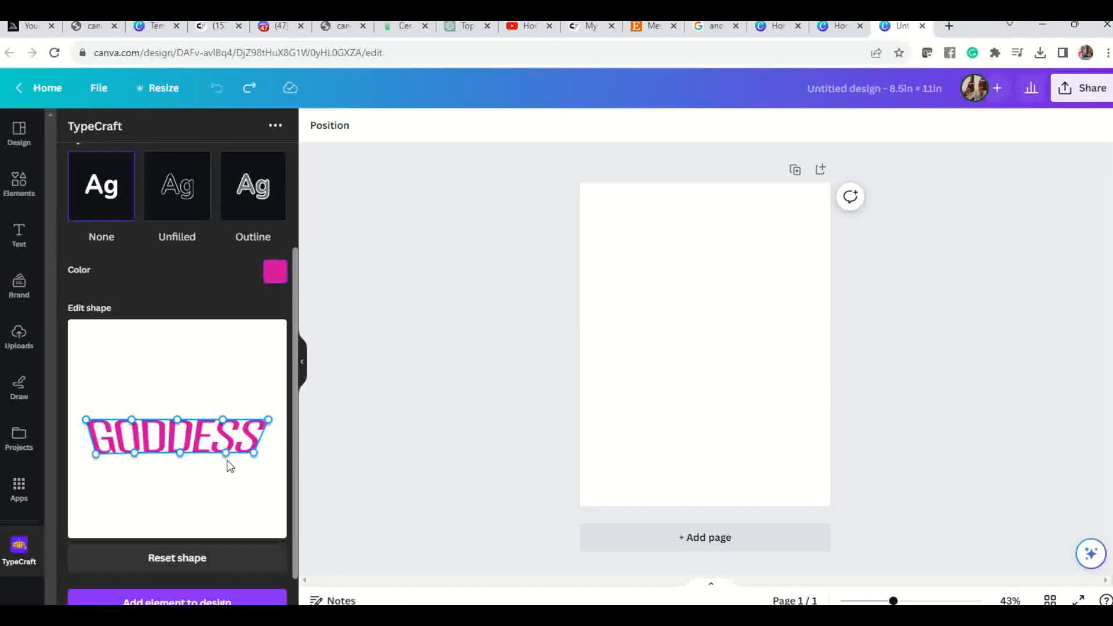
drag(253, 452, 248, 454)
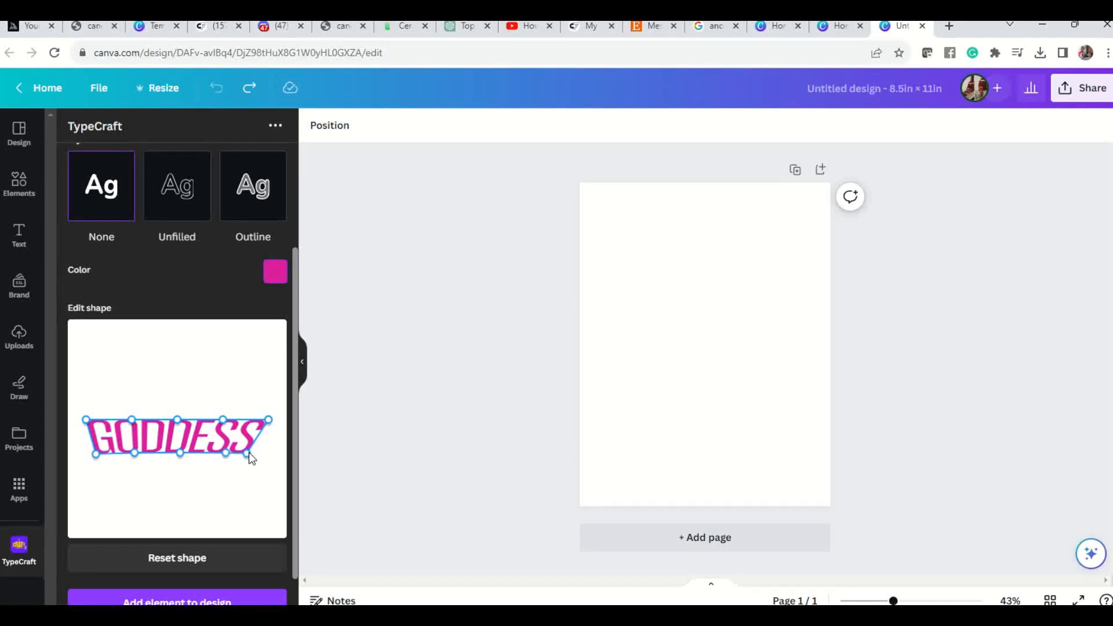
drag(250, 454, 244, 458)
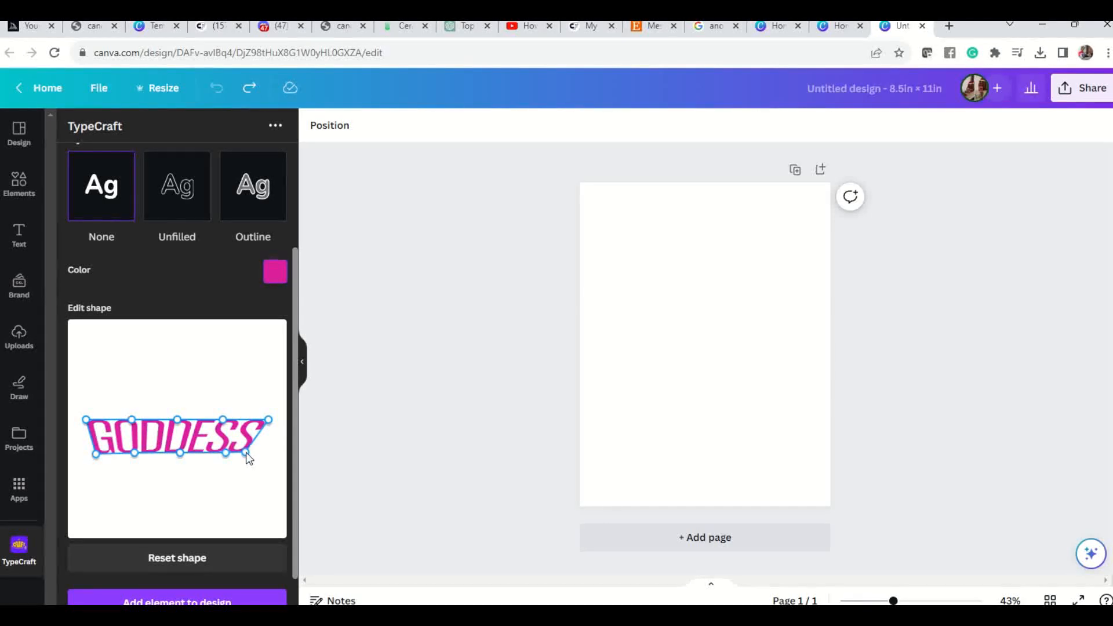
drag(245, 452, 248, 454)
drag(268, 419, 265, 419)
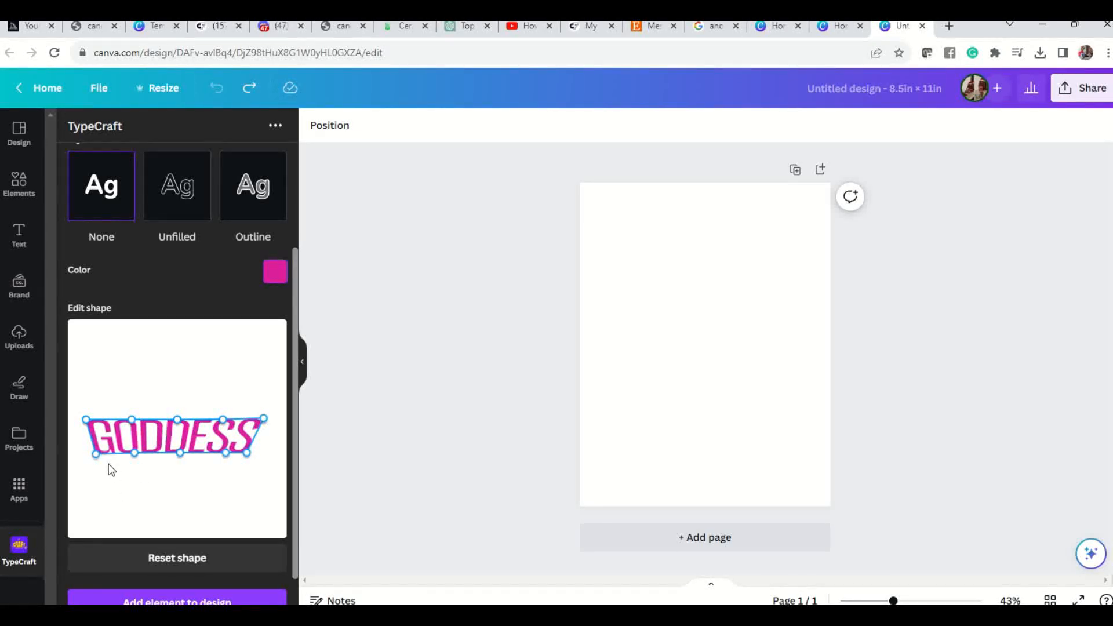
drag(265, 420, 268, 422)
Add the shaped GODDESS lettering to the design and enlarge it to span most of the width near the page's upper edge.
scroll(224, 530, down, 1)
scroll(223, 531, down, 1)
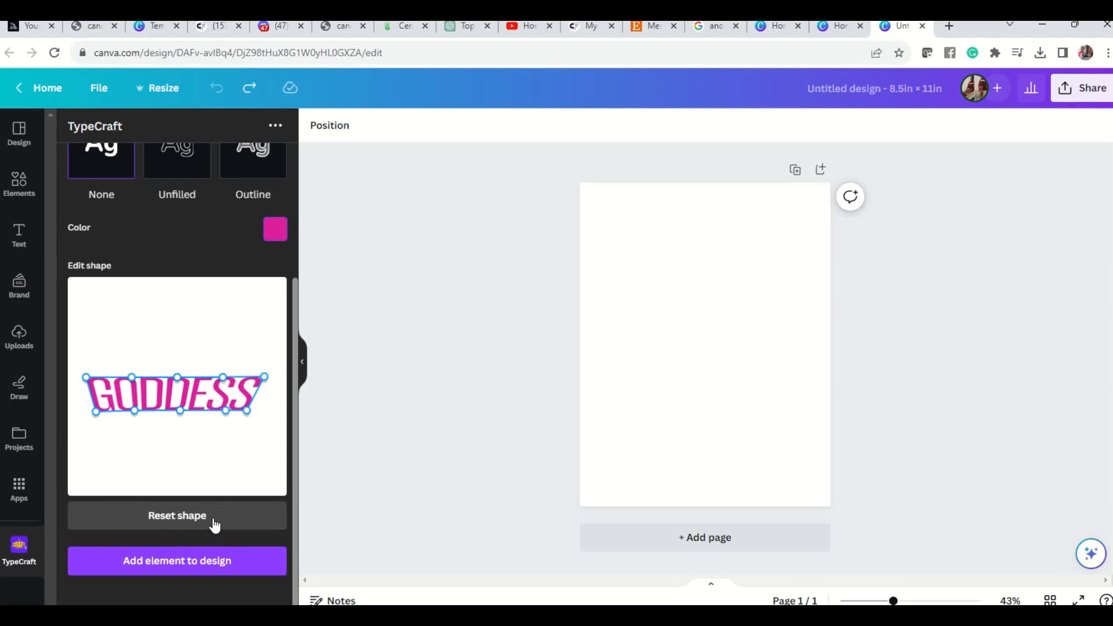
click(168, 562)
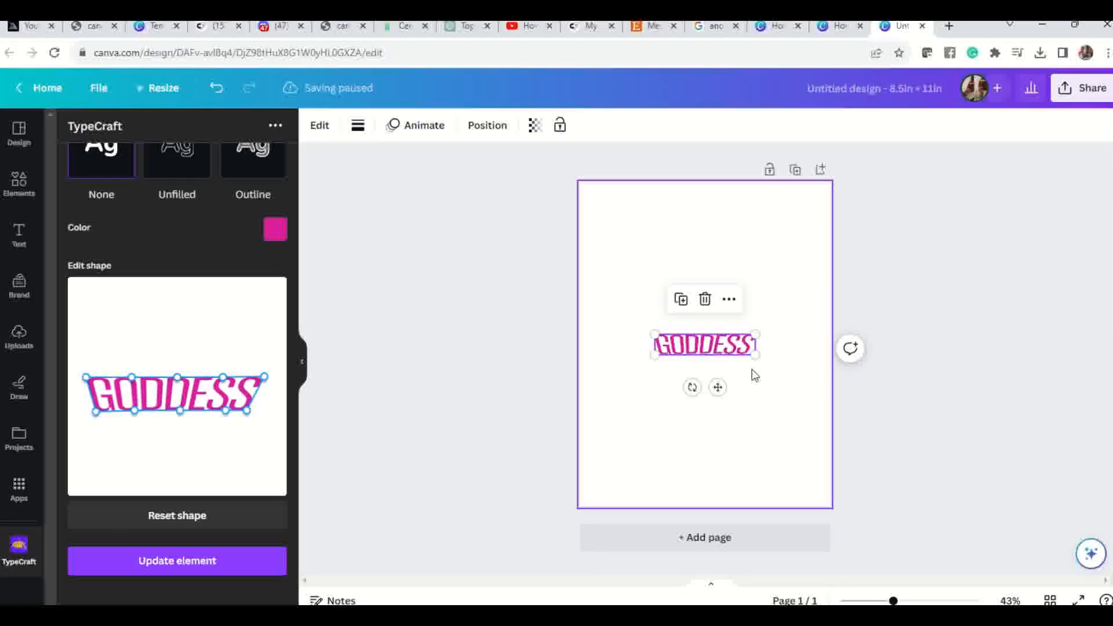
drag(715, 349, 596, 250)
drag(756, 247, 776, 232)
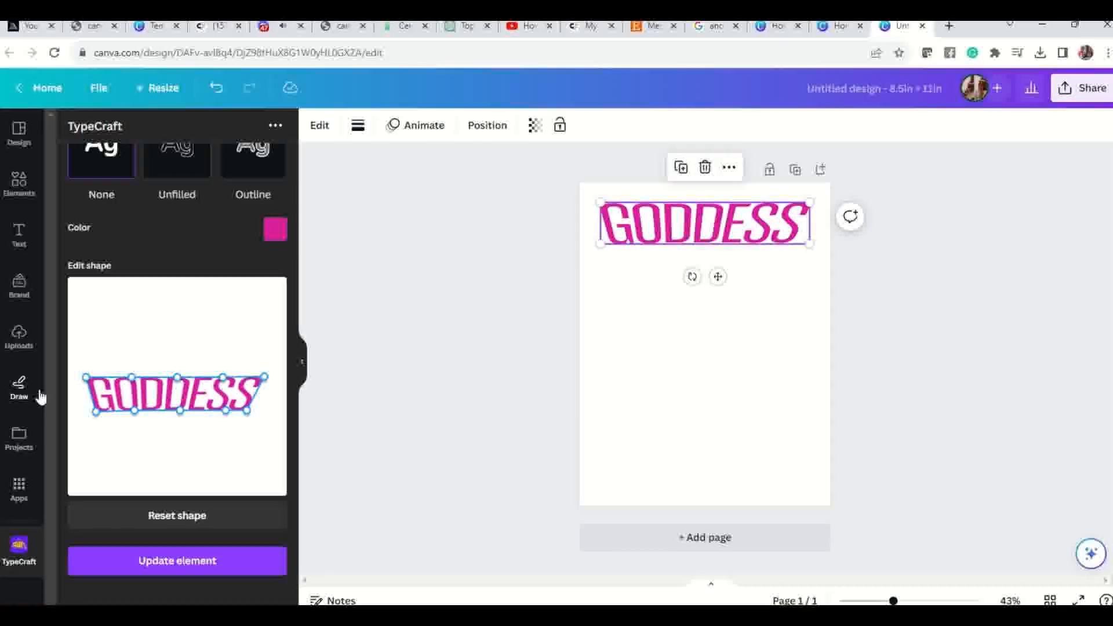
Make the GODDESS lettering shorter by raising its bottom corners and the middle of its bottom edge, and update the element in the design.
drag(96, 411, 96, 406)
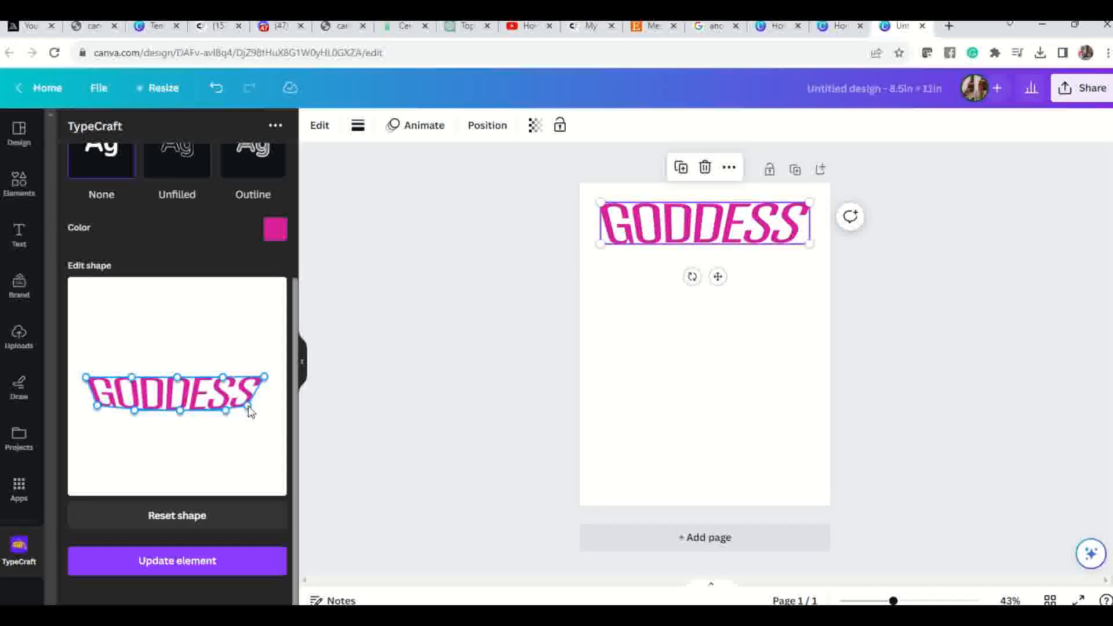
drag(183, 409, 180, 405)
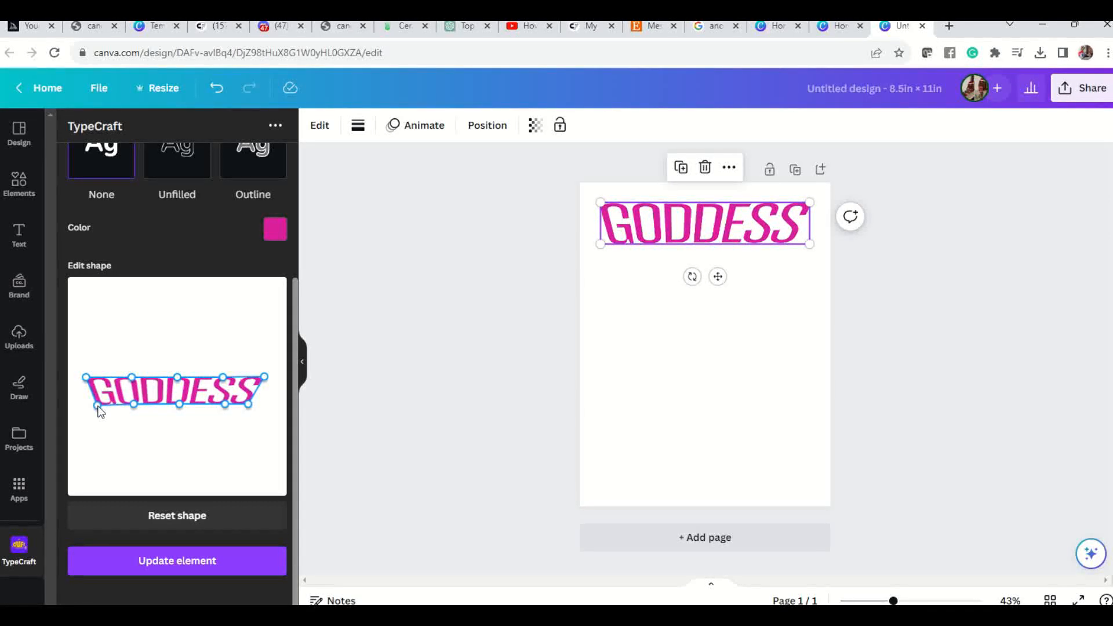
drag(98, 406, 97, 403)
click(148, 565)
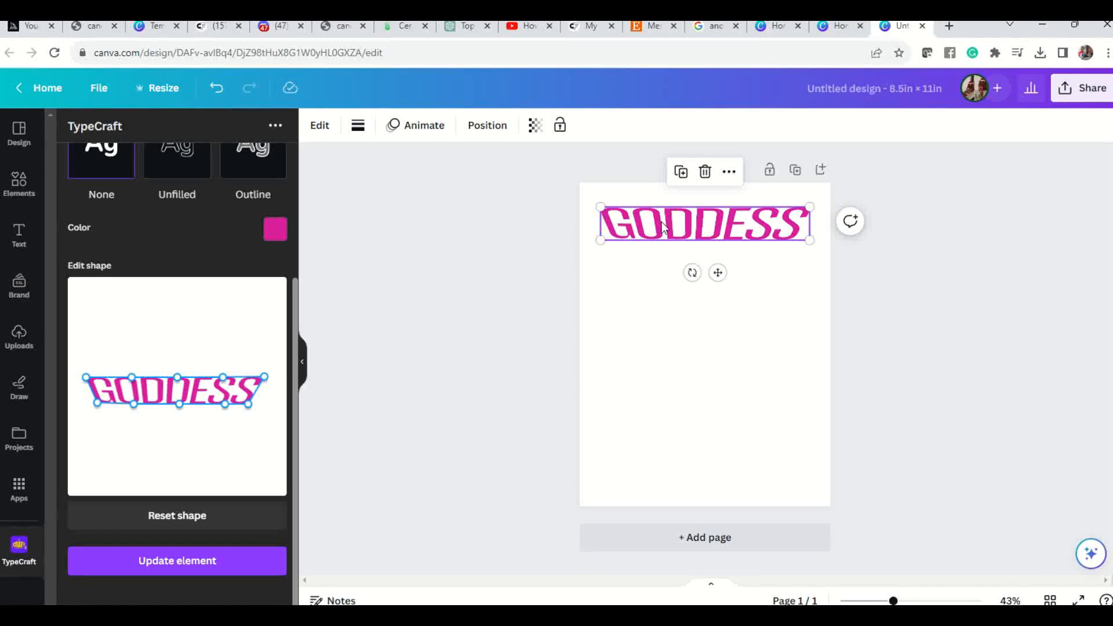
Repeat the recent elements search for "black blur" and browse all of its graphics for a suitable shadow.
scroll(185, 357, up, 3)
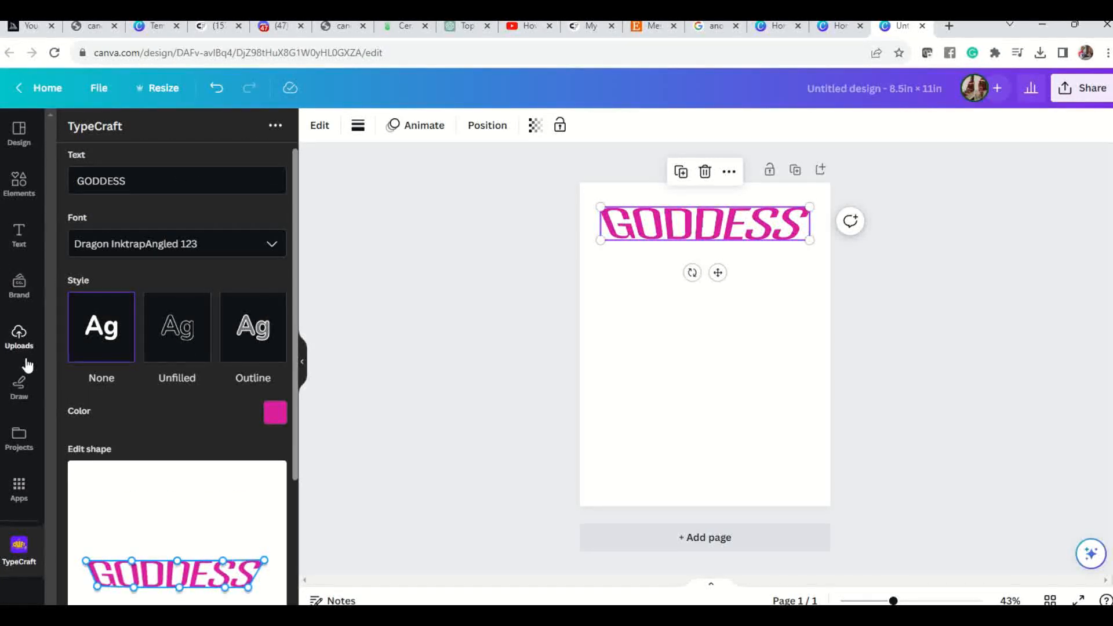
click(19, 185)
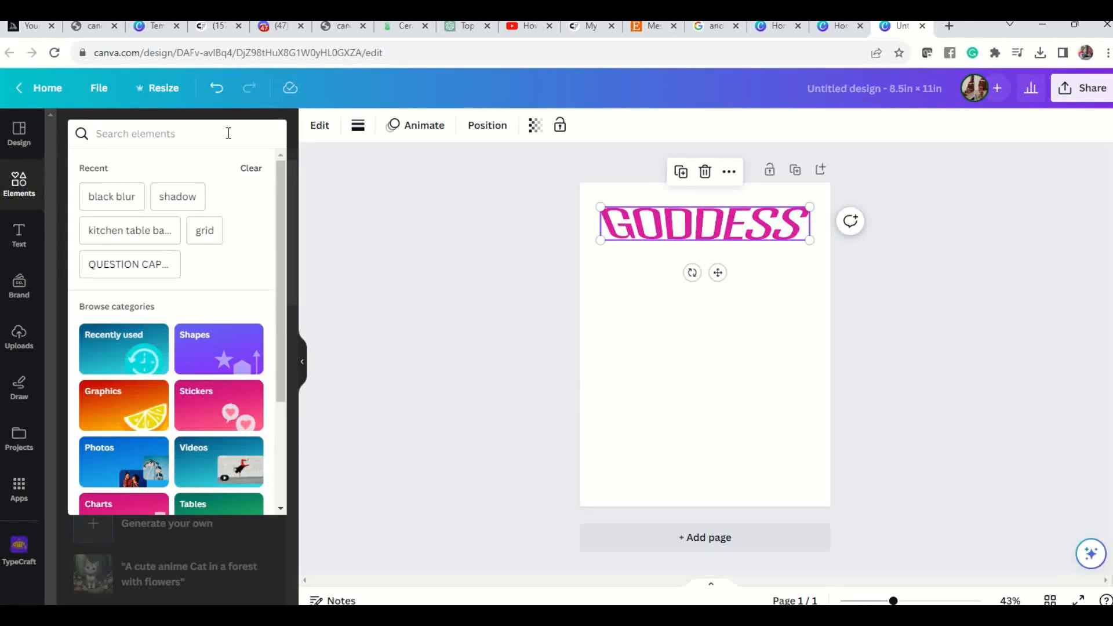
click(102, 197)
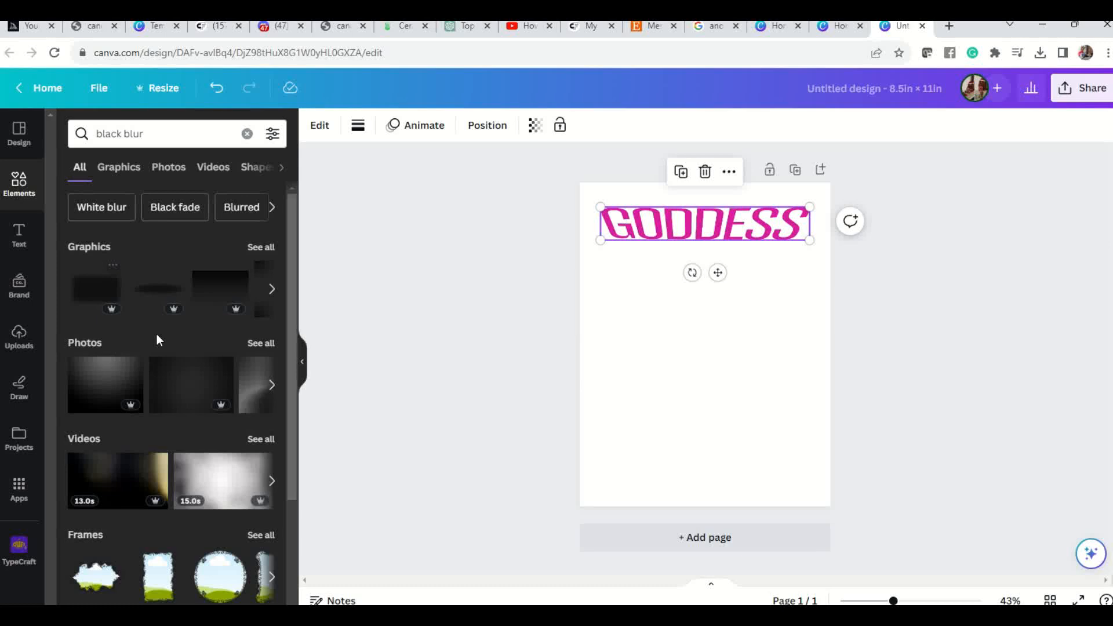
click(262, 248)
scroll(239, 299, down, 5)
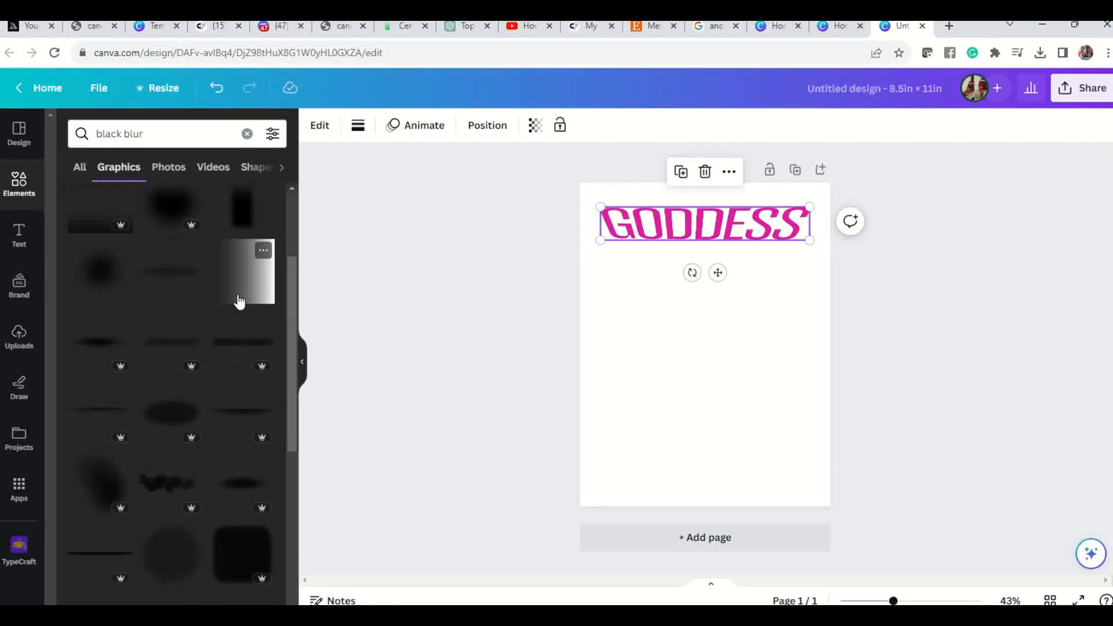
scroll(239, 308, down, 5)
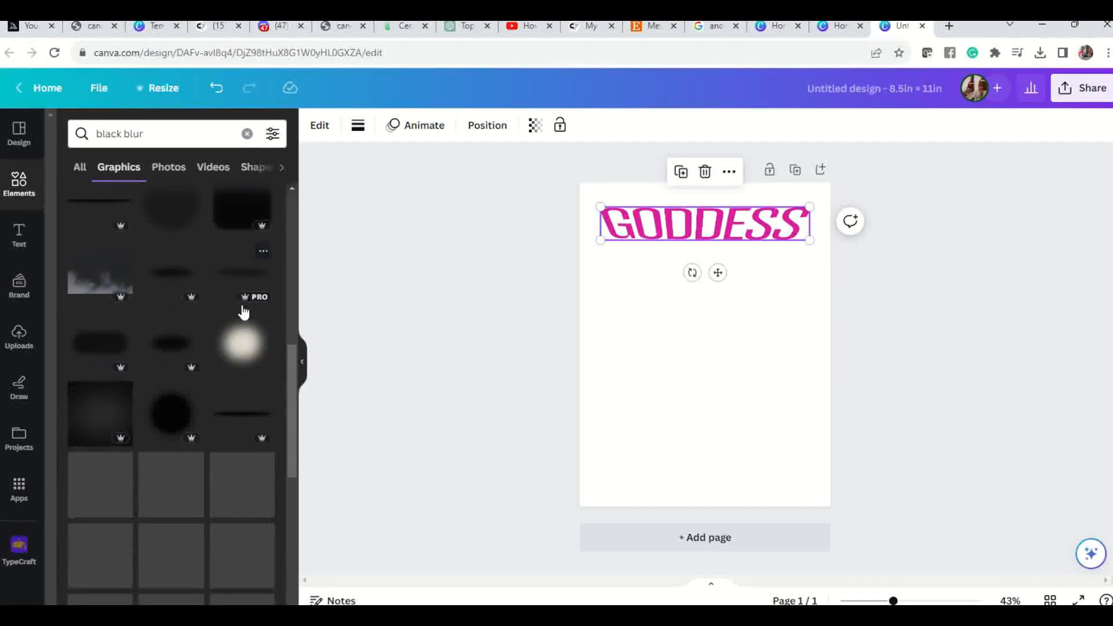
scroll(260, 422, down, 5)
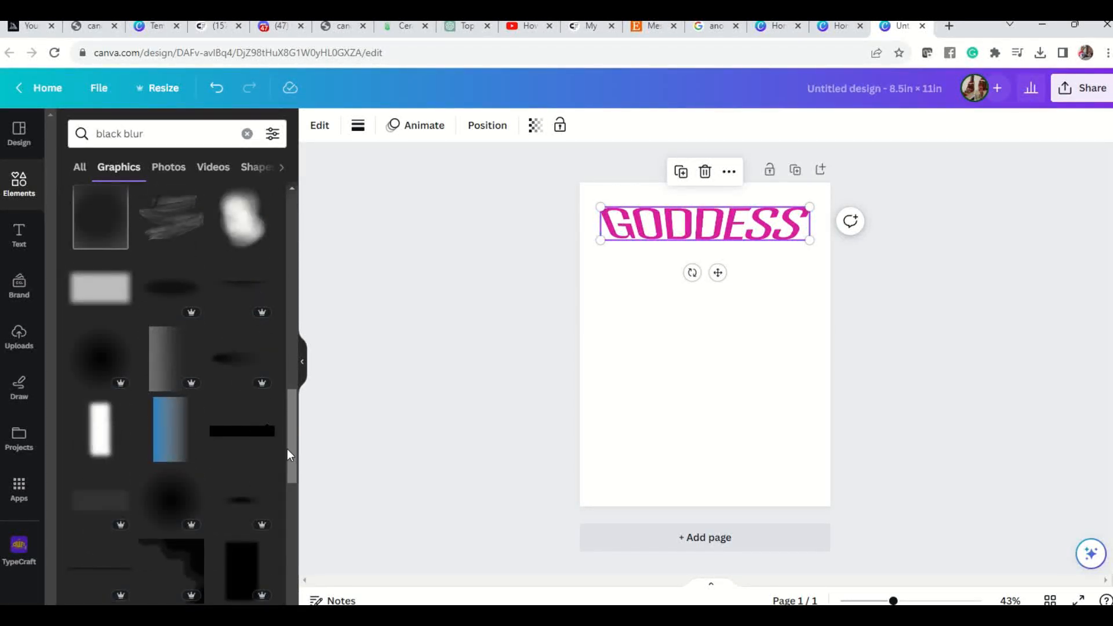
scroll(257, 466, up, 4)
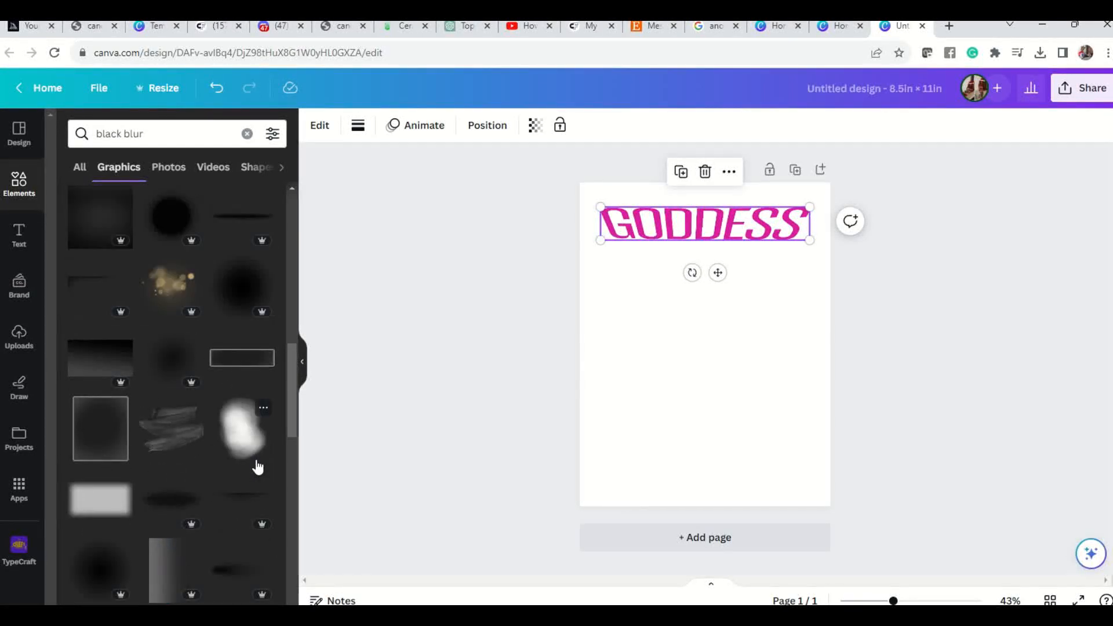
scroll(258, 467, down, 3)
Try the plain black bar and the framed rectangular blur graphic on the page, undoing each insertion.
click(261, 503)
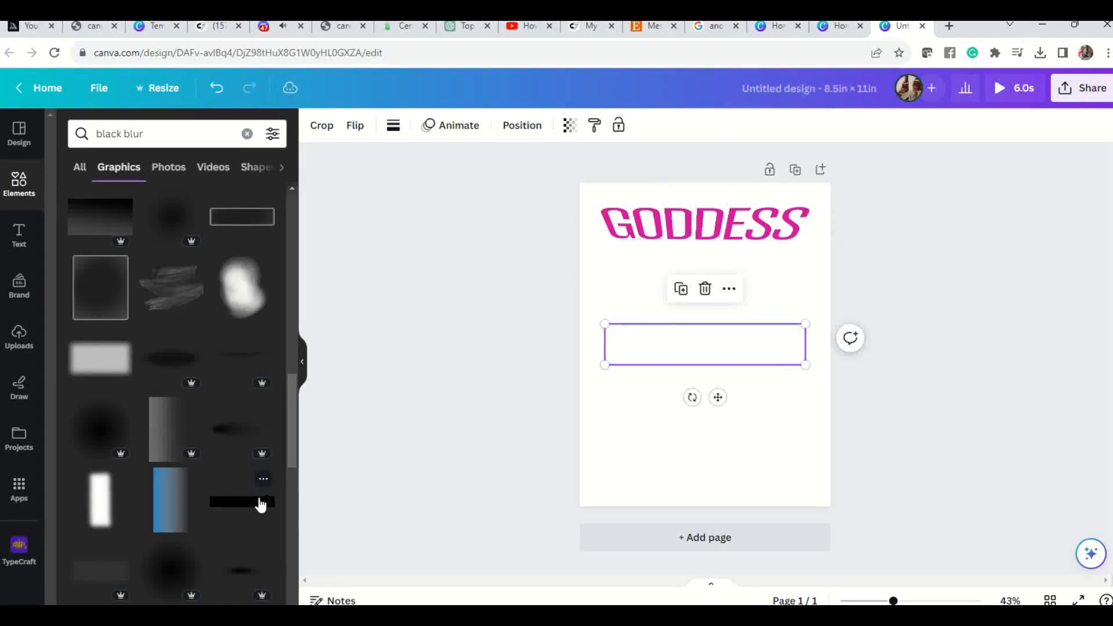
click(216, 88)
scroll(228, 471, up, 1)
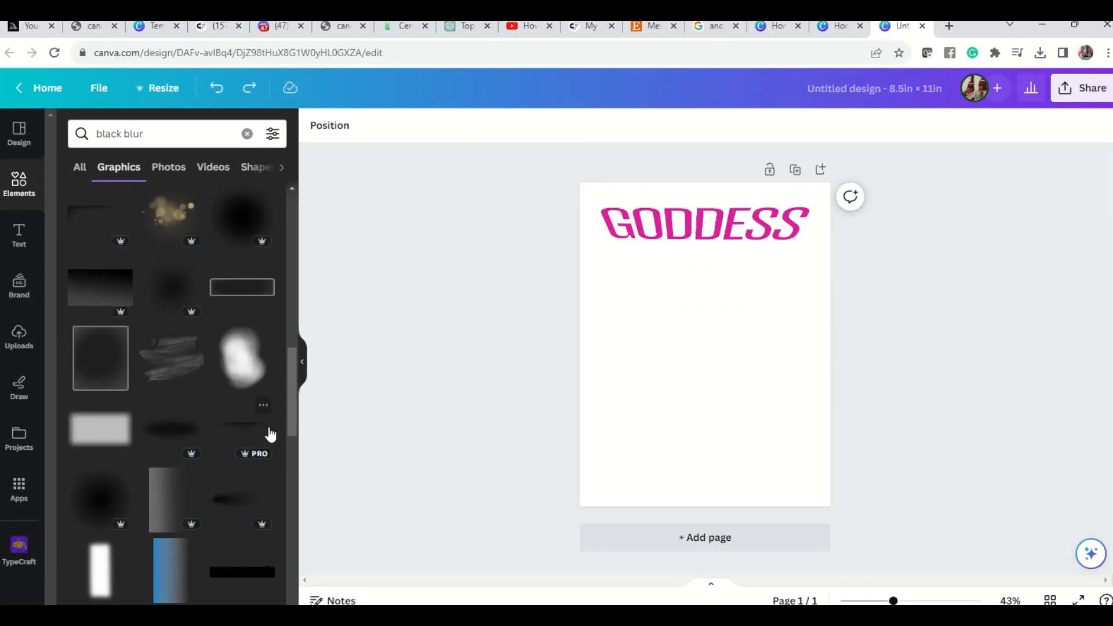
scroll(249, 428, up, 3)
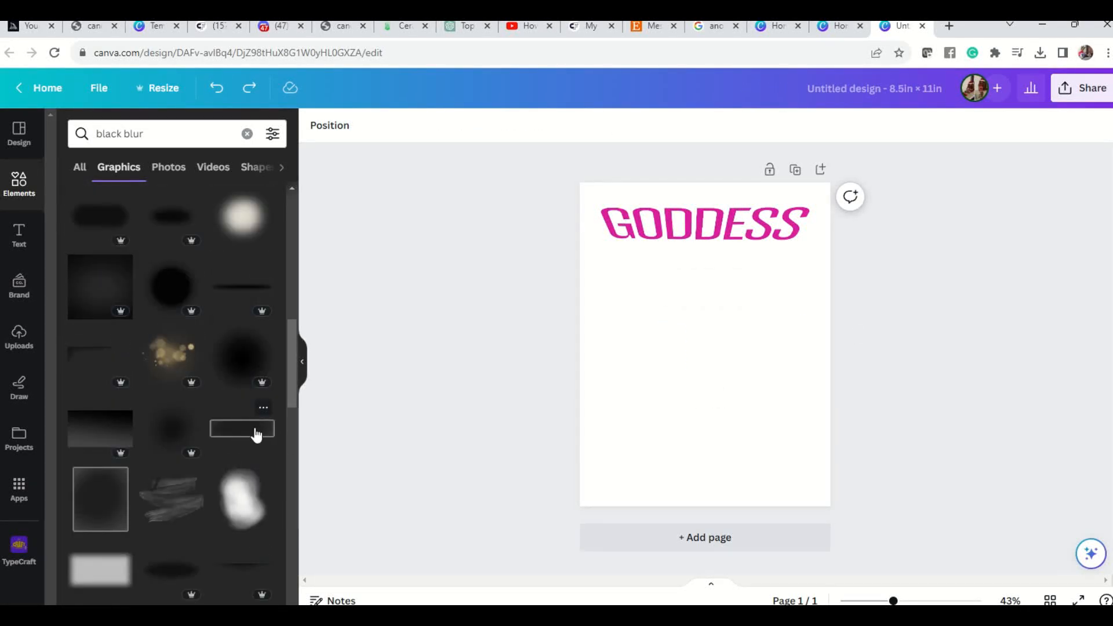
click(254, 431)
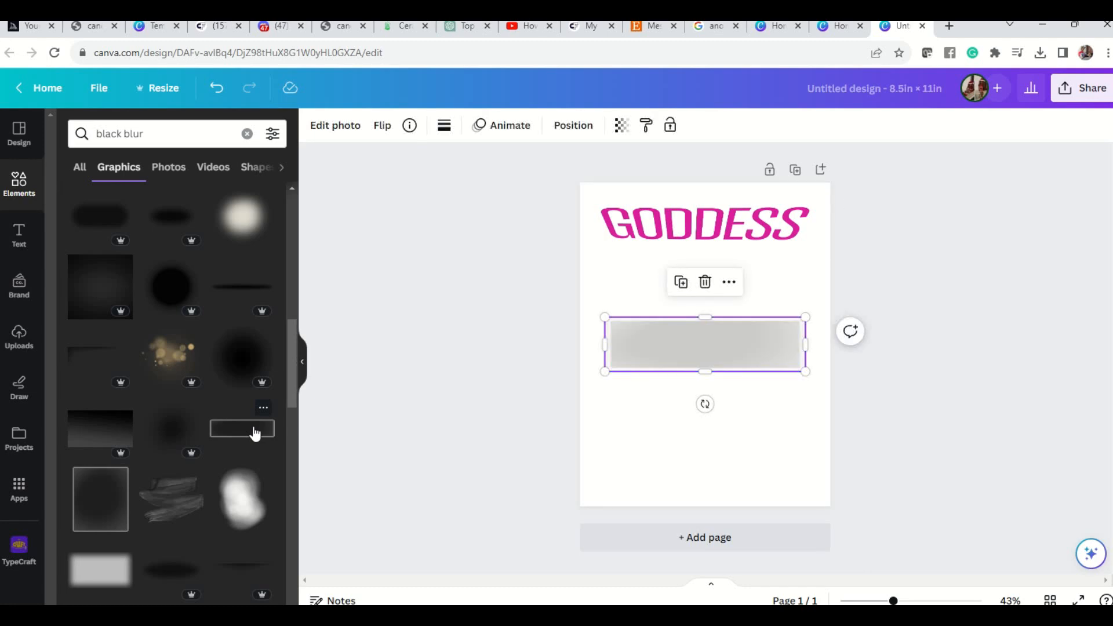
click(217, 87)
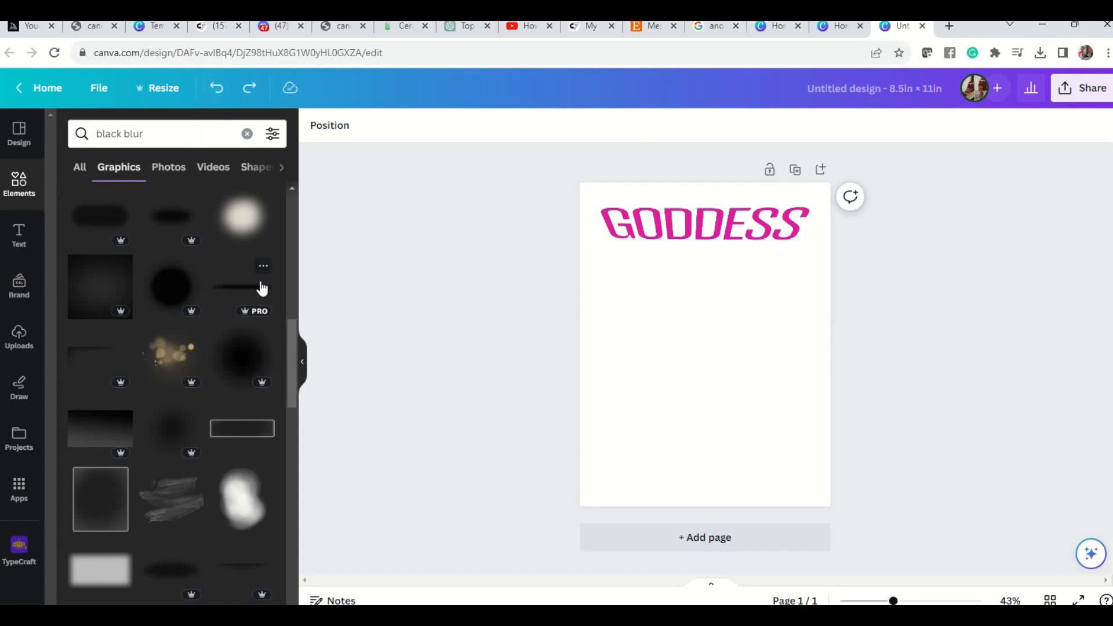
Add the thin black blurred ellipse to the page, place it just below the GODDESS lettering and enlarge it to nearly the page width.
click(264, 292)
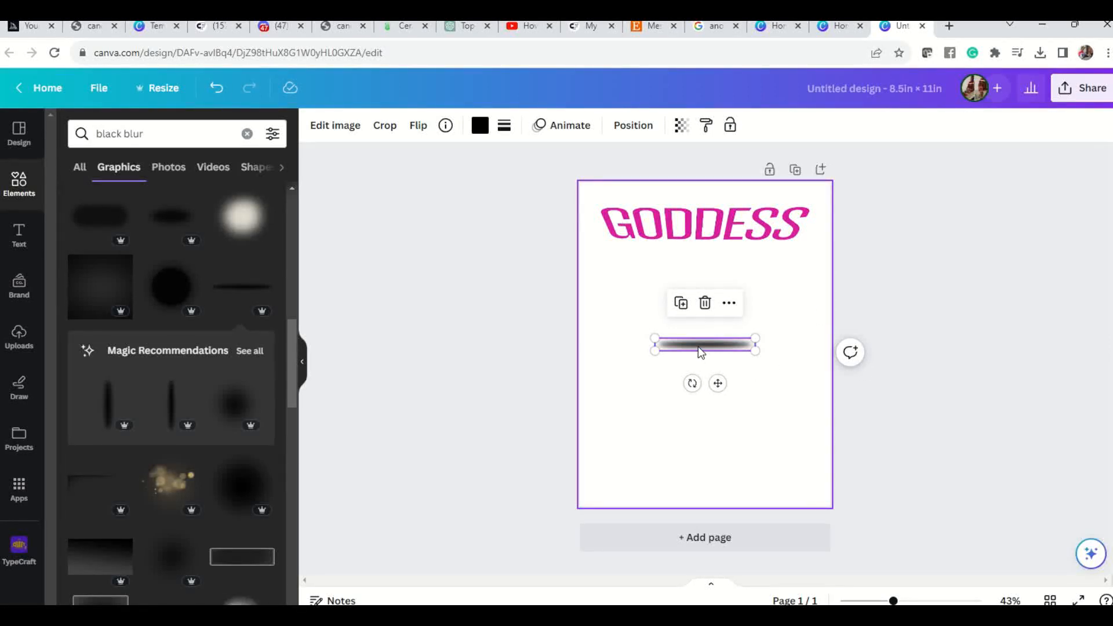
drag(698, 347, 799, 276)
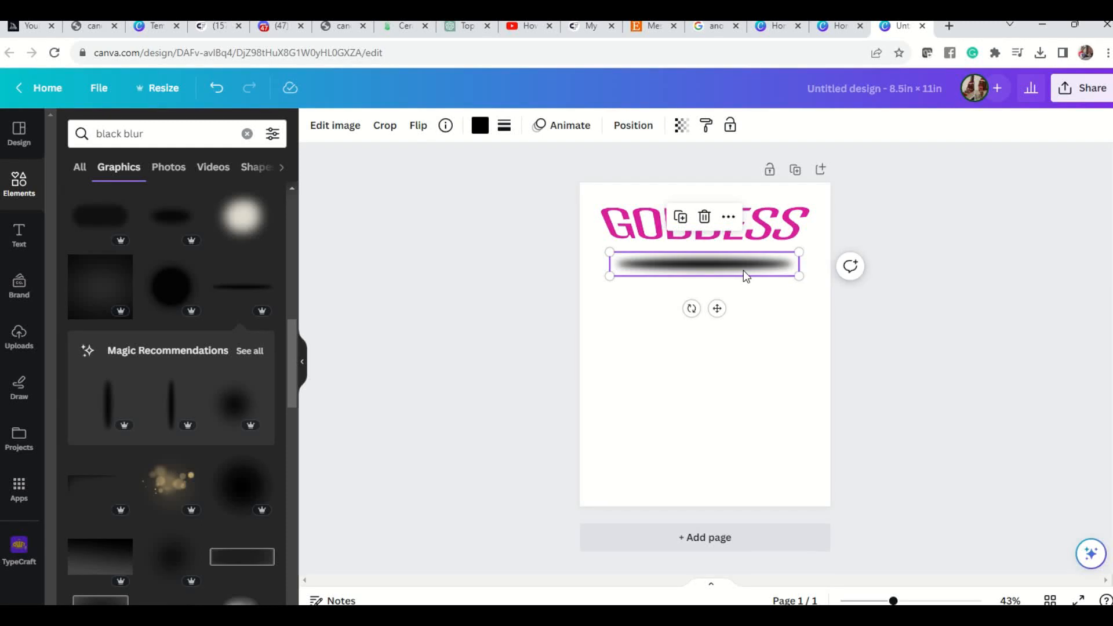
drag(609, 276, 584, 279)
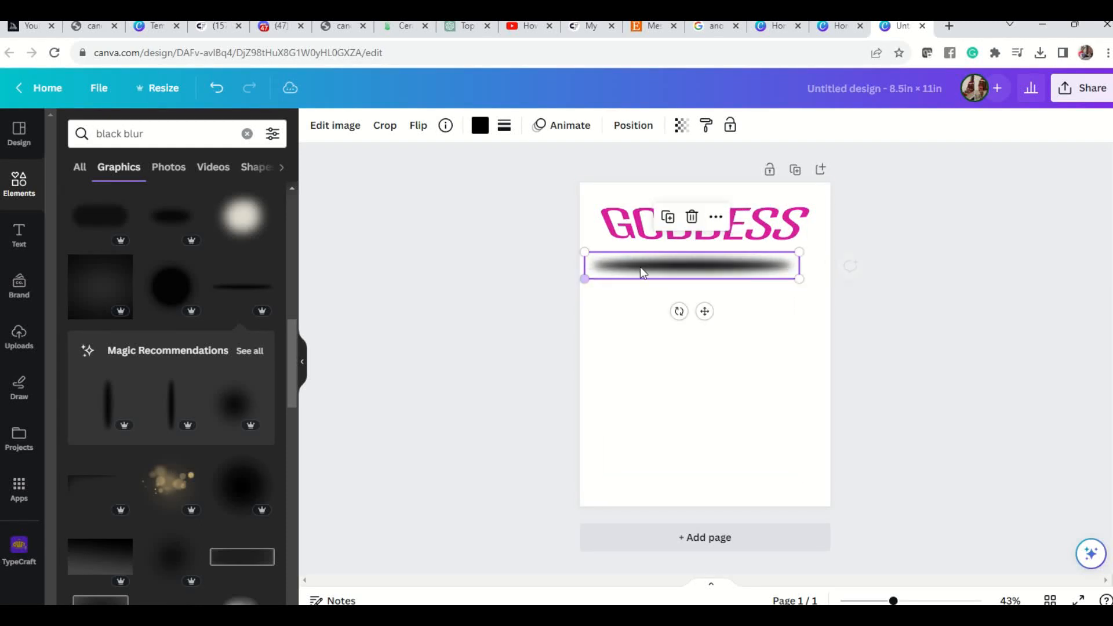
drag(801, 280, 819, 282)
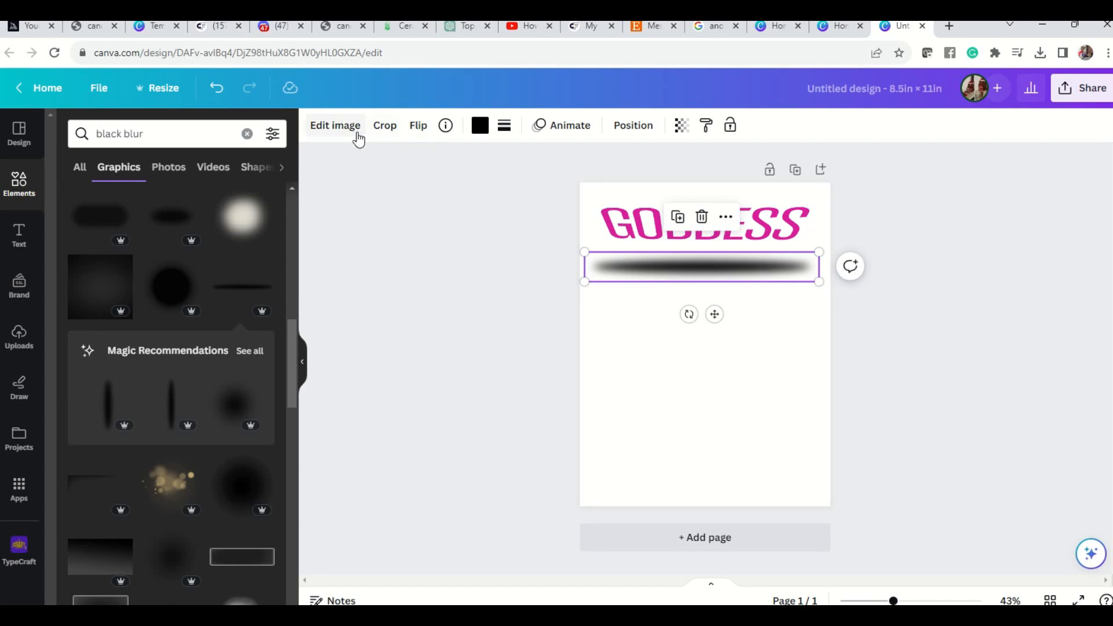
Move the black blur over the lower part of the GODDESS lettering and enlarge it to the full page width.
click(419, 125)
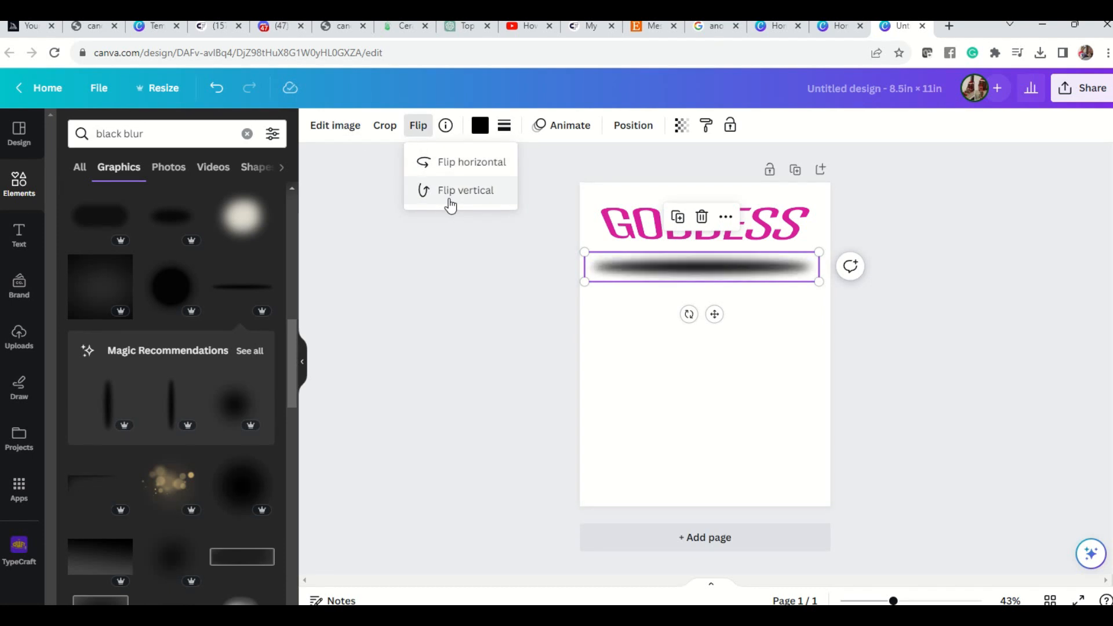
drag(771, 269, 777, 219)
click(774, 288)
click(777, 221)
click(734, 334)
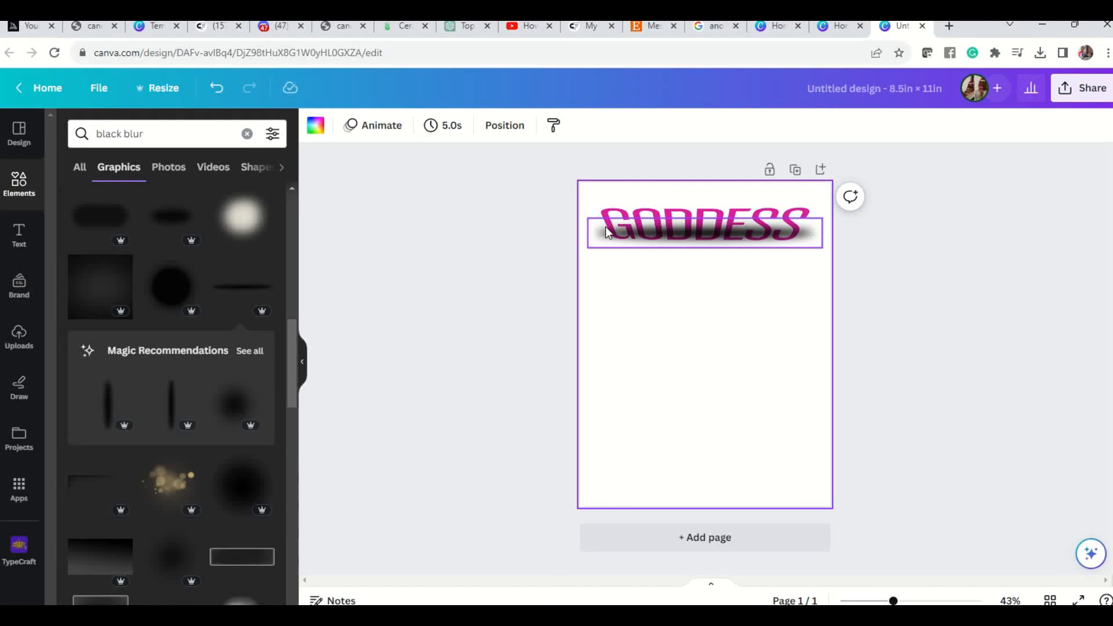
click(607, 235)
drag(588, 246, 580, 246)
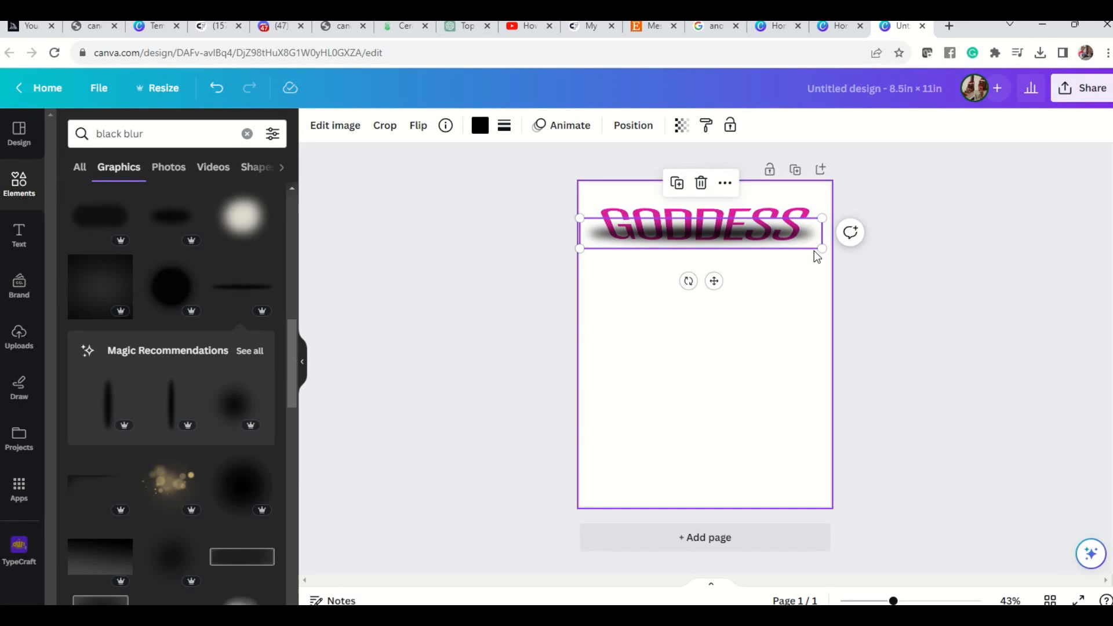
drag(823, 249, 828, 249)
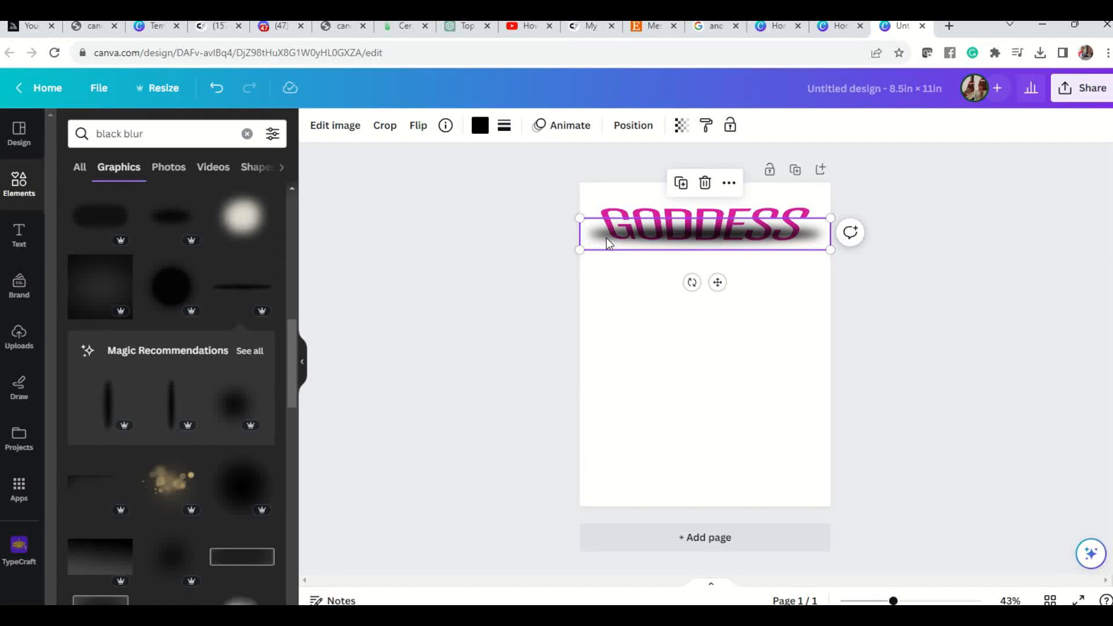
right_click(812, 235)
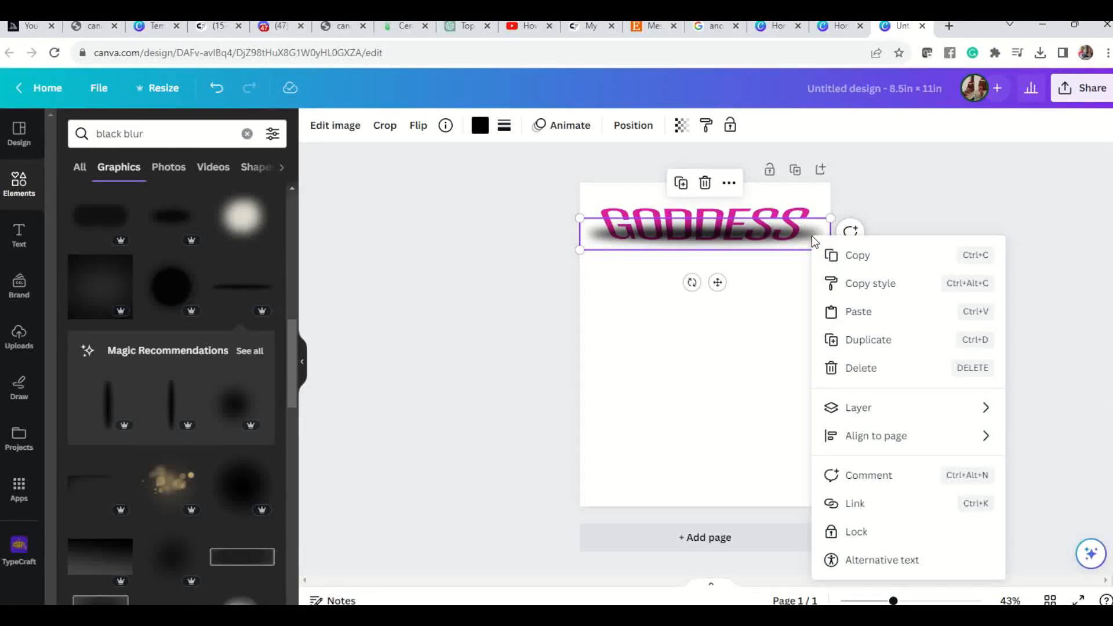
mouse_move(861, 412)
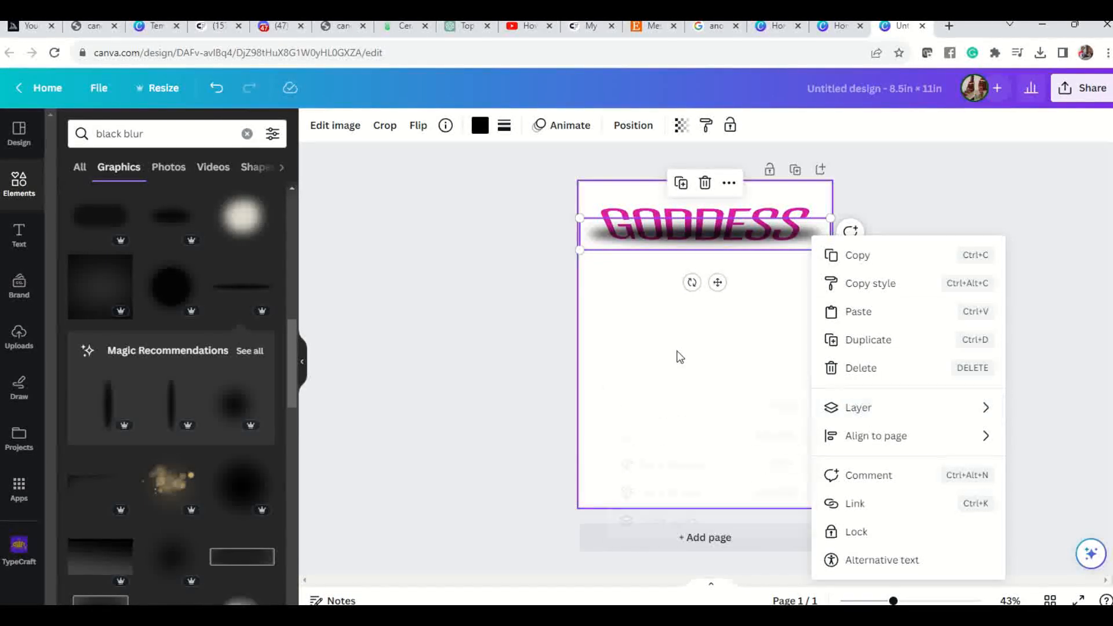
click(659, 364)
click(657, 361)
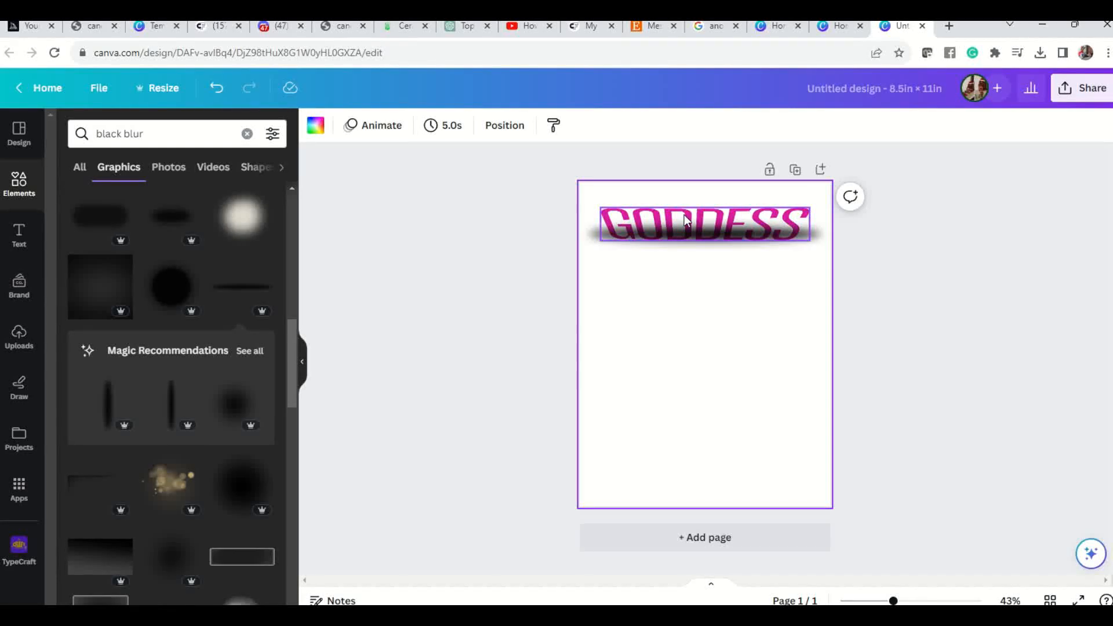
Reposition the GODDESS lettering slightly higher on the page, with the black blur across its lower edge.
click(726, 218)
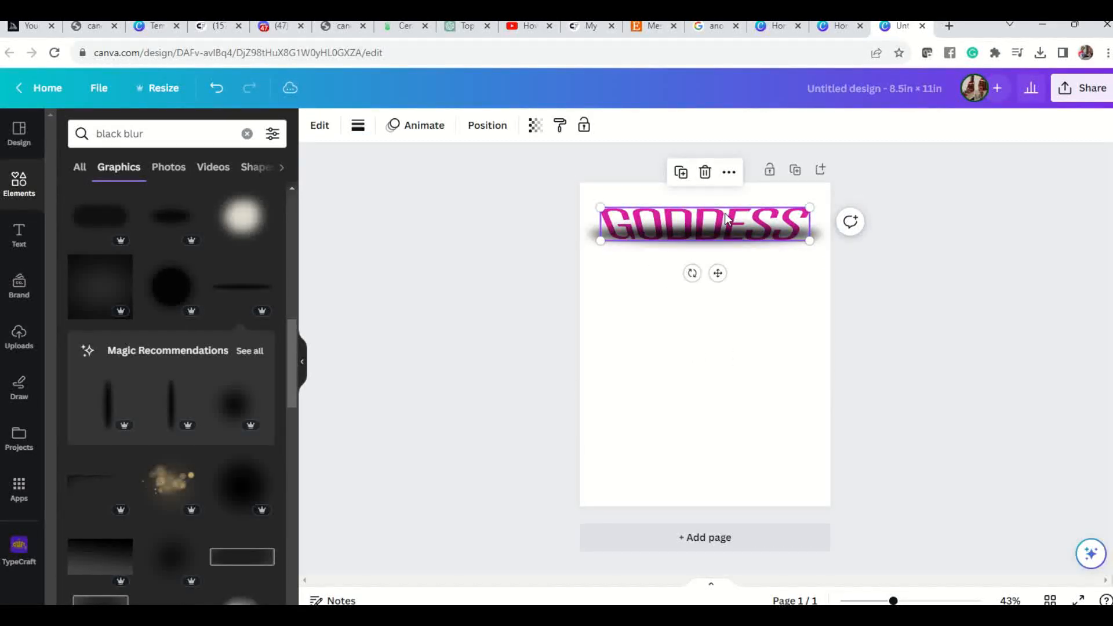
drag(726, 218, 738, 261)
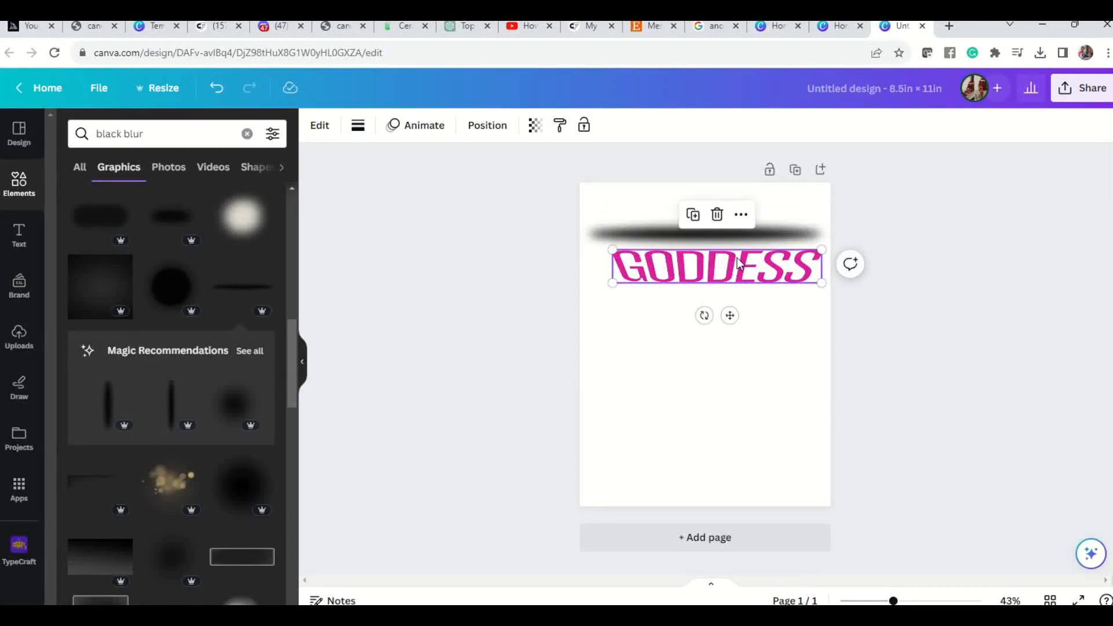
right_click(738, 261)
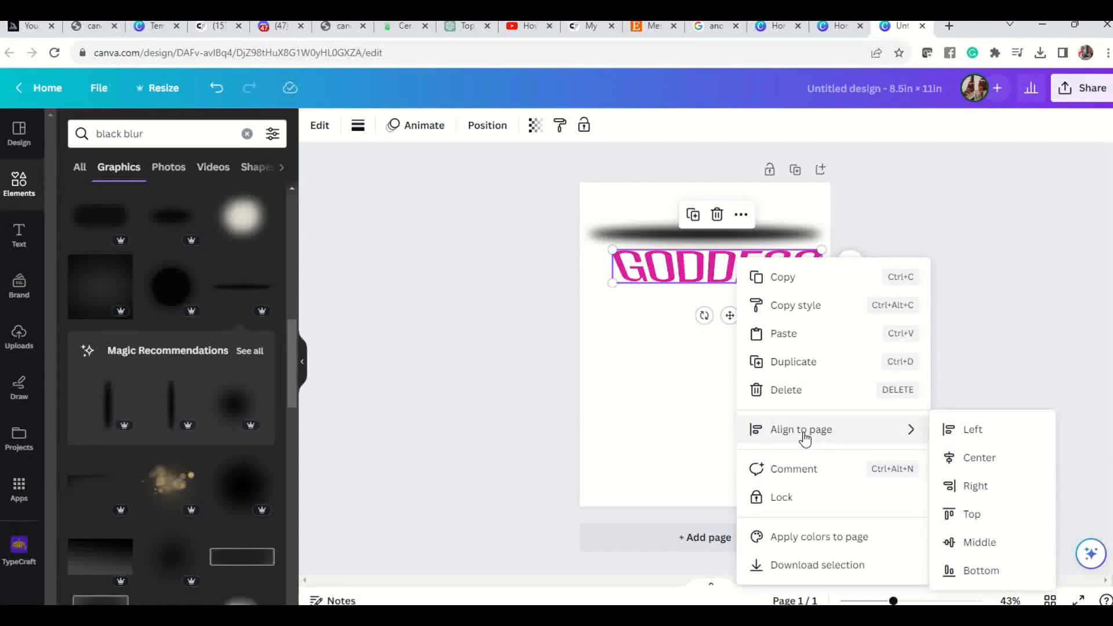
drag(672, 282, 656, 218)
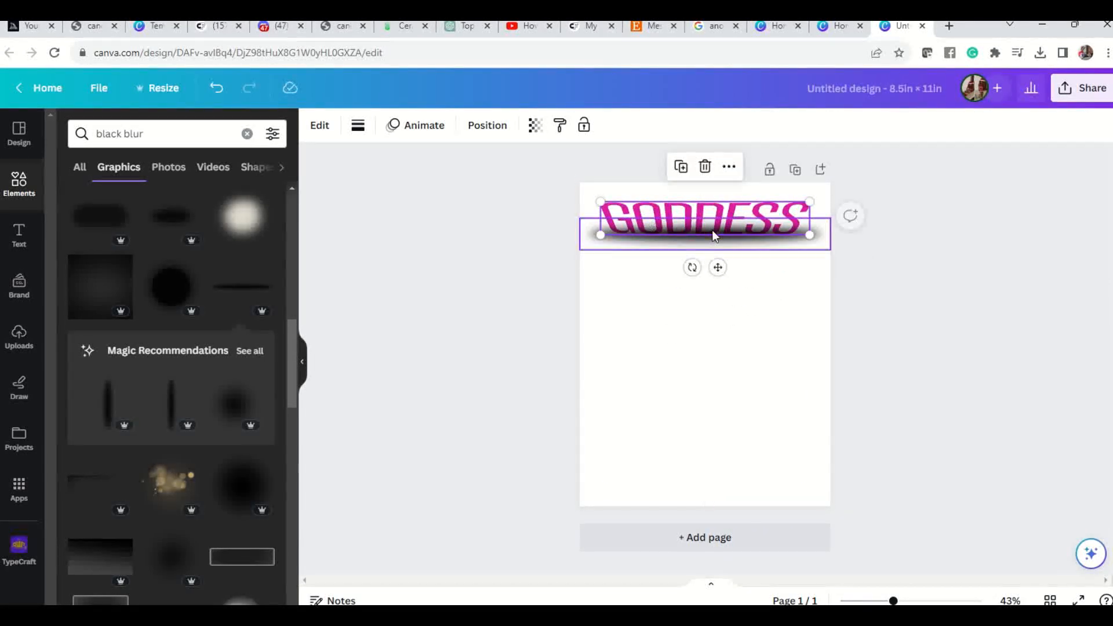
right_click(737, 207)
mouse_move(806, 380)
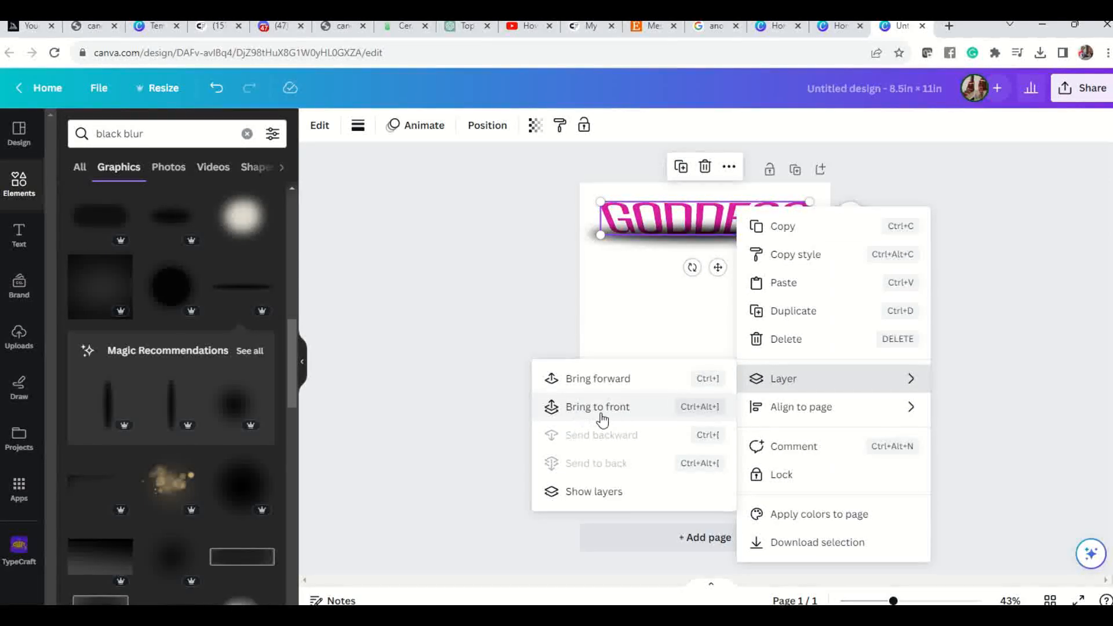
click(653, 306)
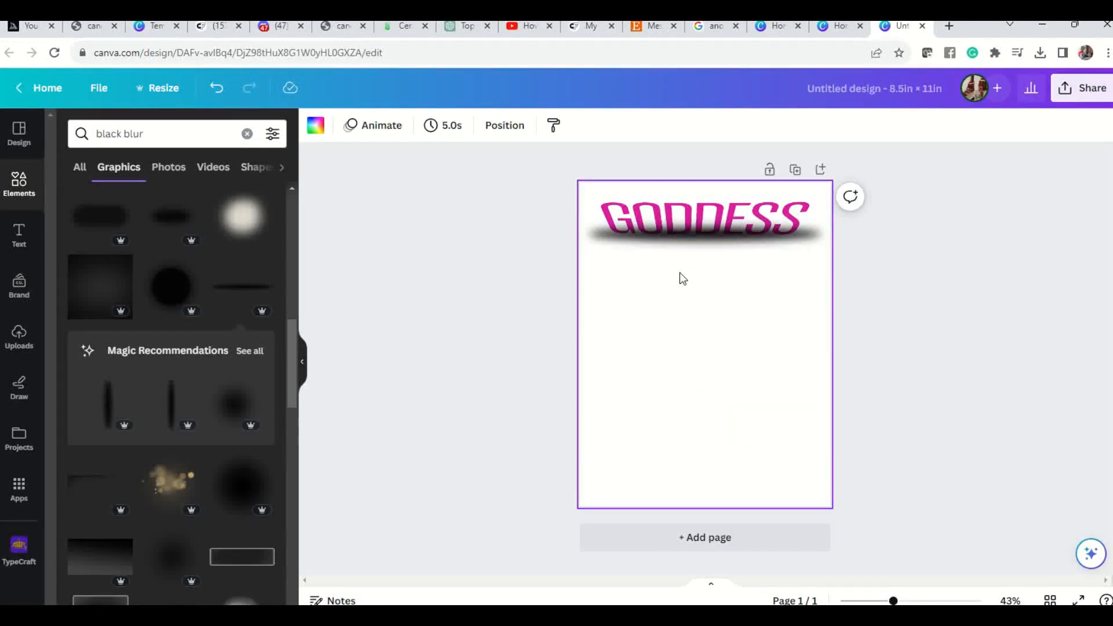
drag(590, 195, 821, 258)
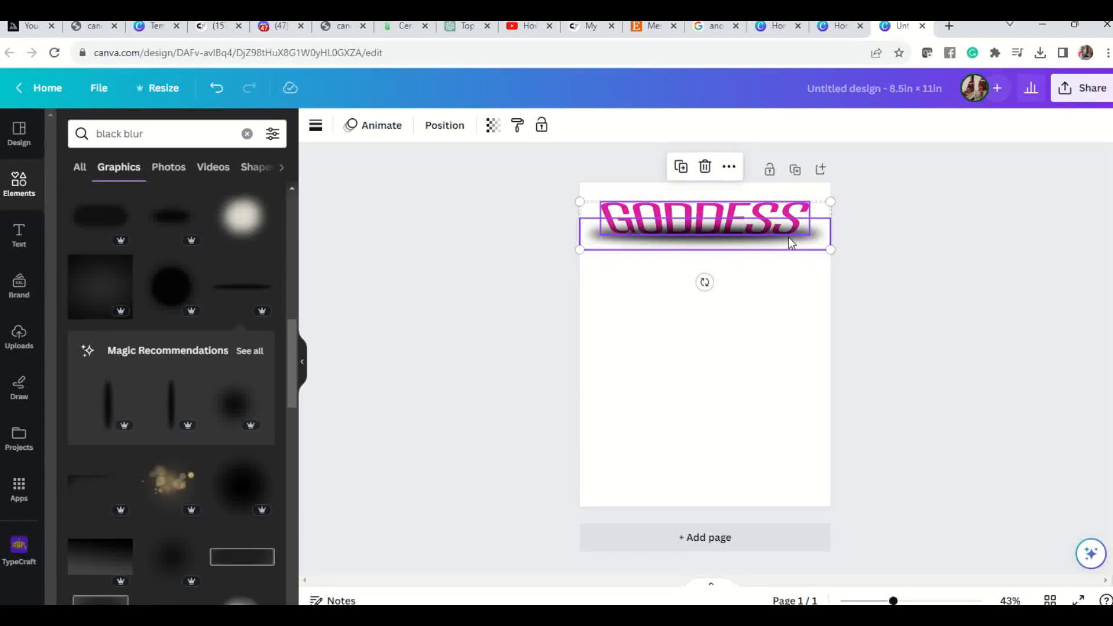
right_click(790, 242)
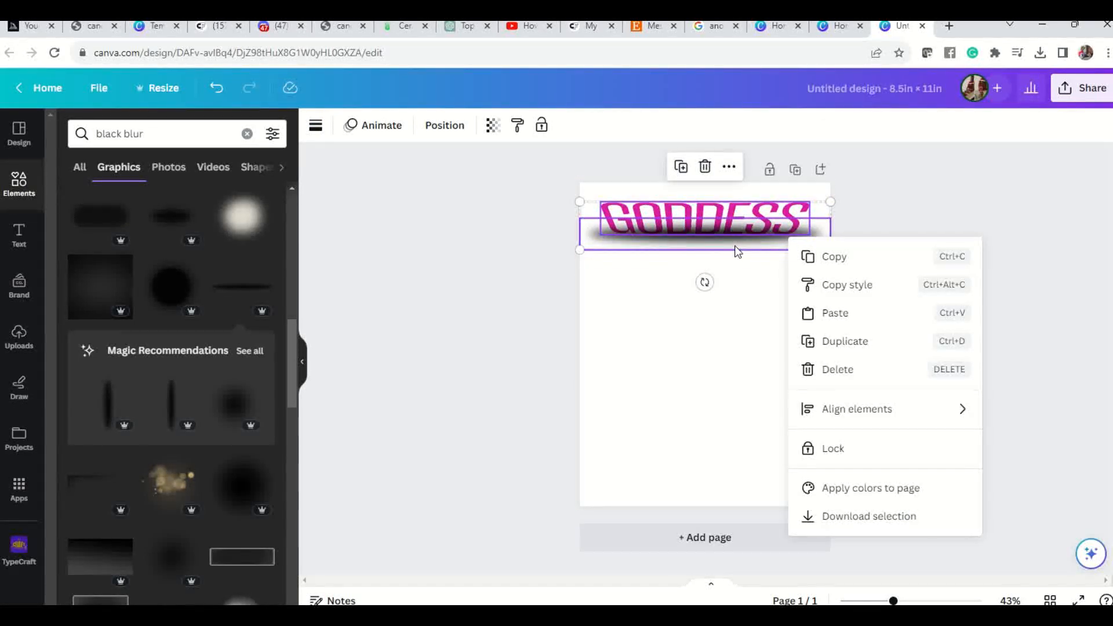
click(750, 272)
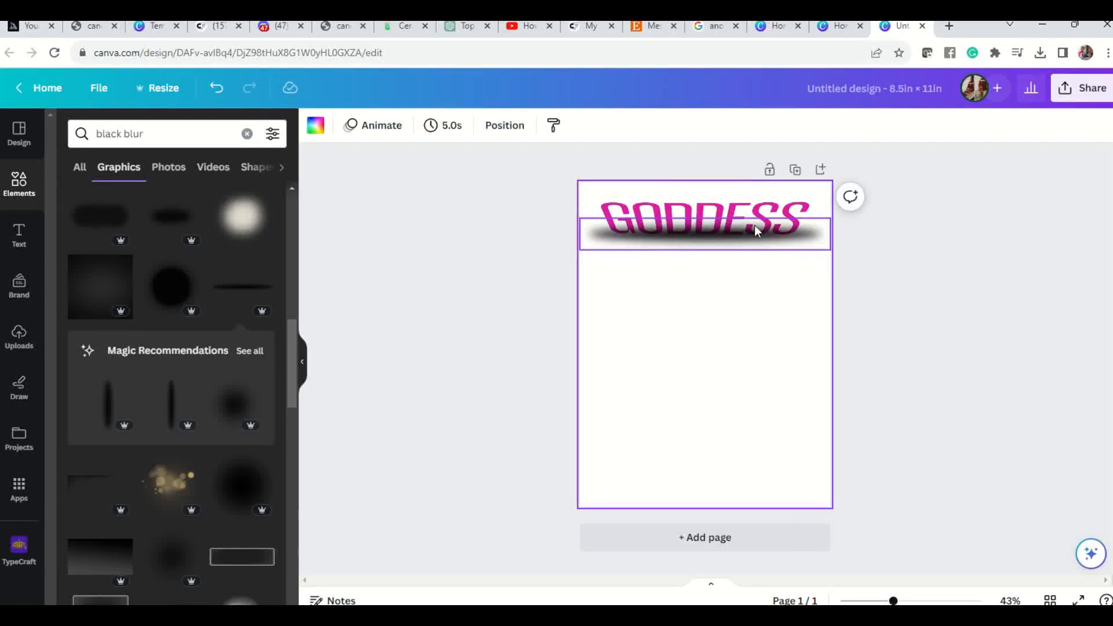
Duplicate the GODDESS lettering, place the copy centred just below the original and shrink it slightly.
click(735, 208)
right_click(736, 213)
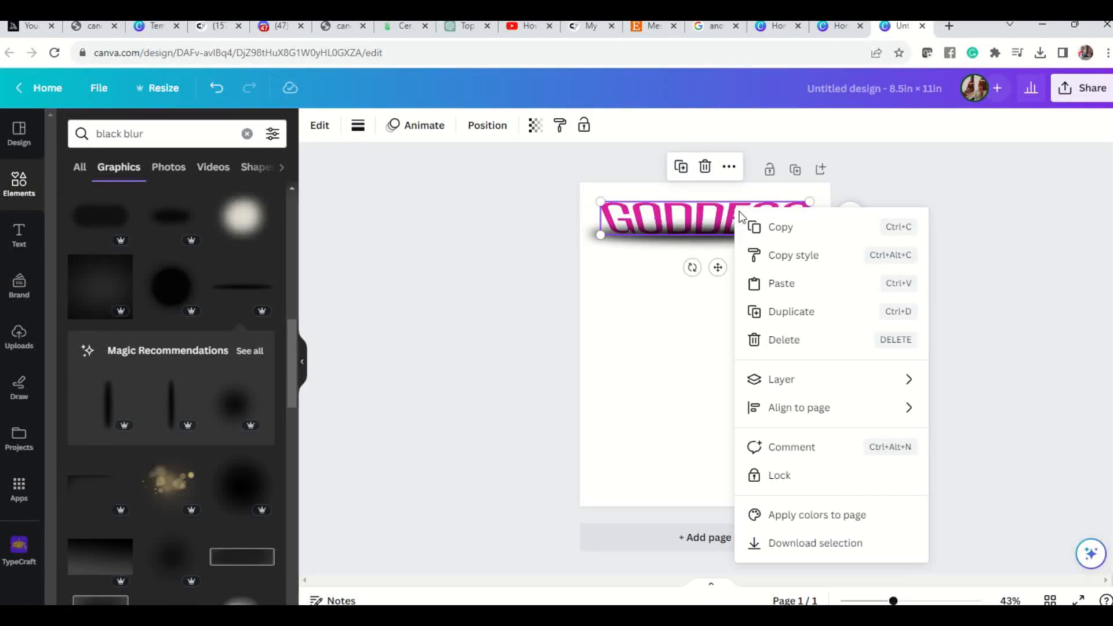
click(789, 312)
drag(749, 227, 751, 254)
drag(604, 268, 614, 265)
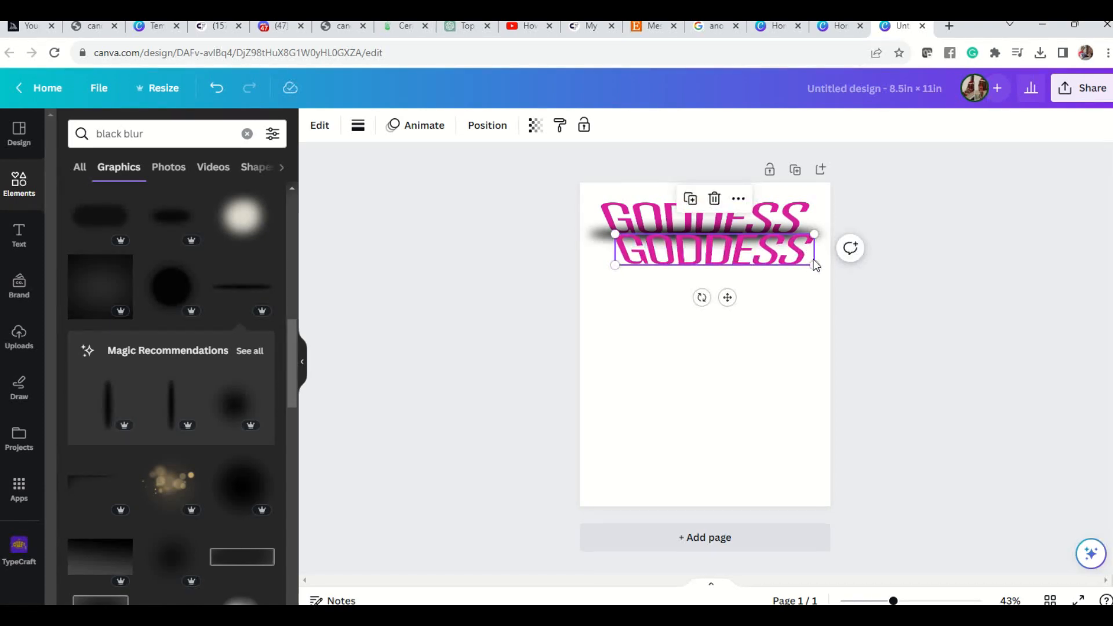
drag(815, 264, 799, 262)
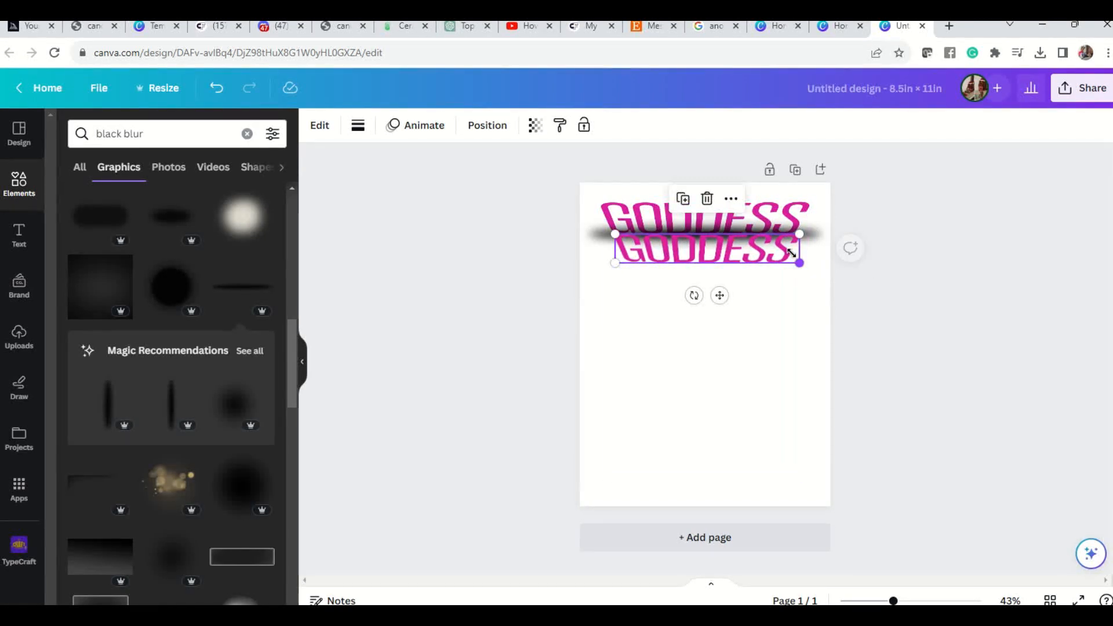
drag(763, 259, 759, 250)
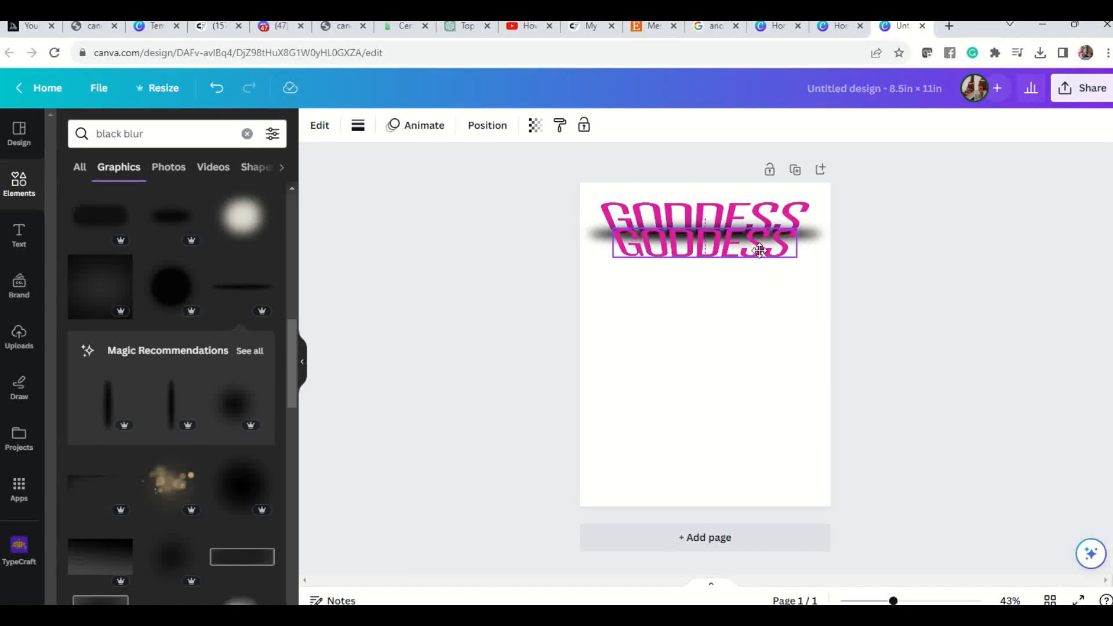
drag(760, 250, 760, 250)
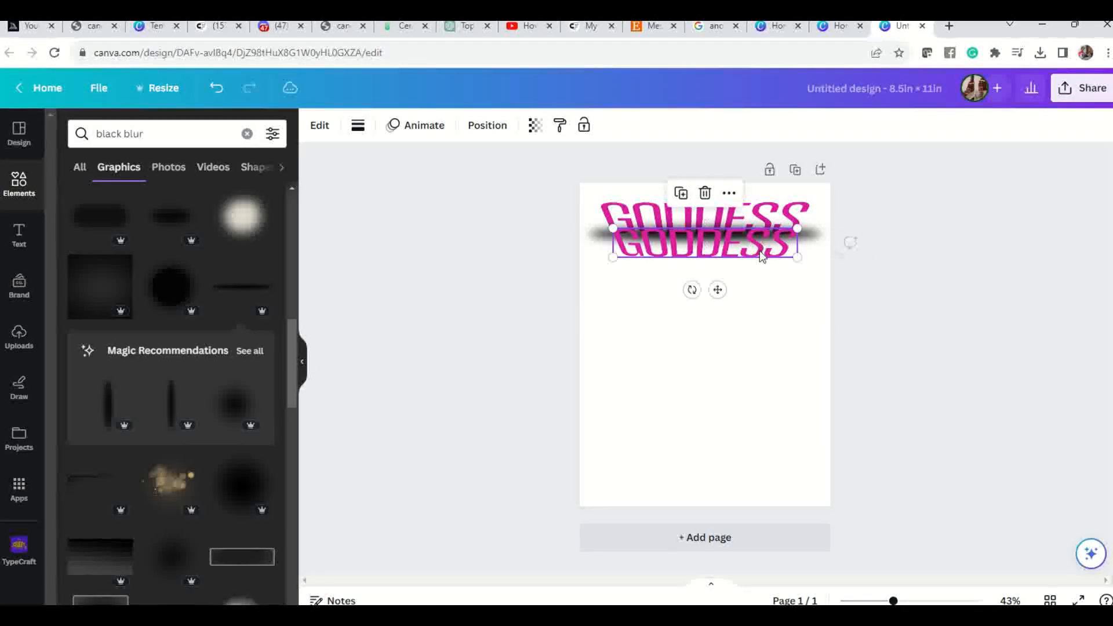
Duplicate the black blur onto the lower part of the second GODDESS line and move the original blur up slightly.
click(814, 239)
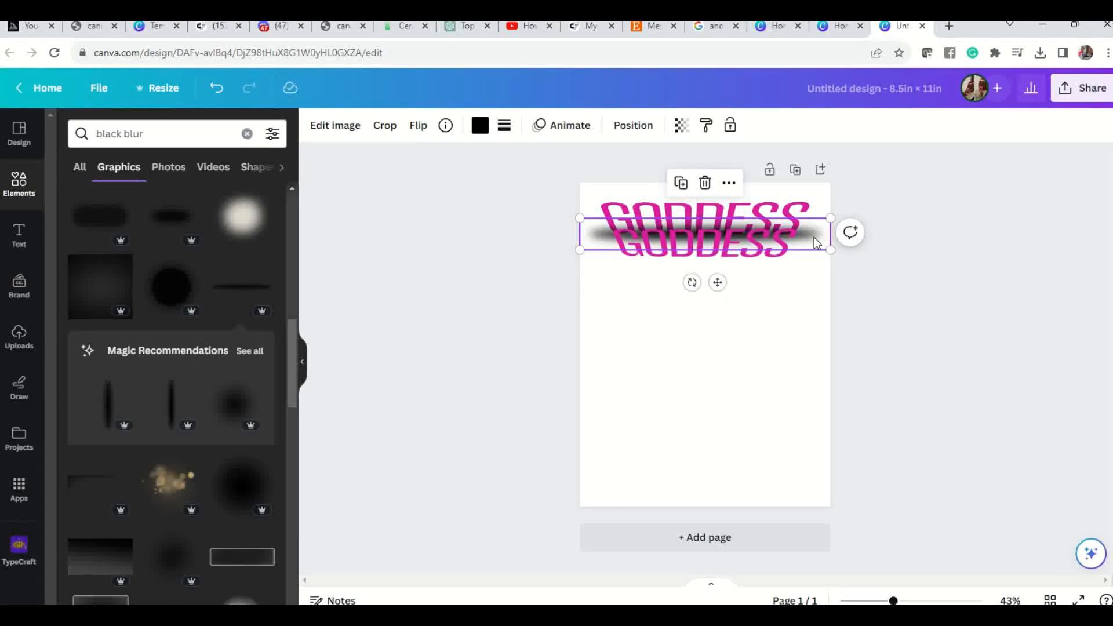
right_click(814, 238)
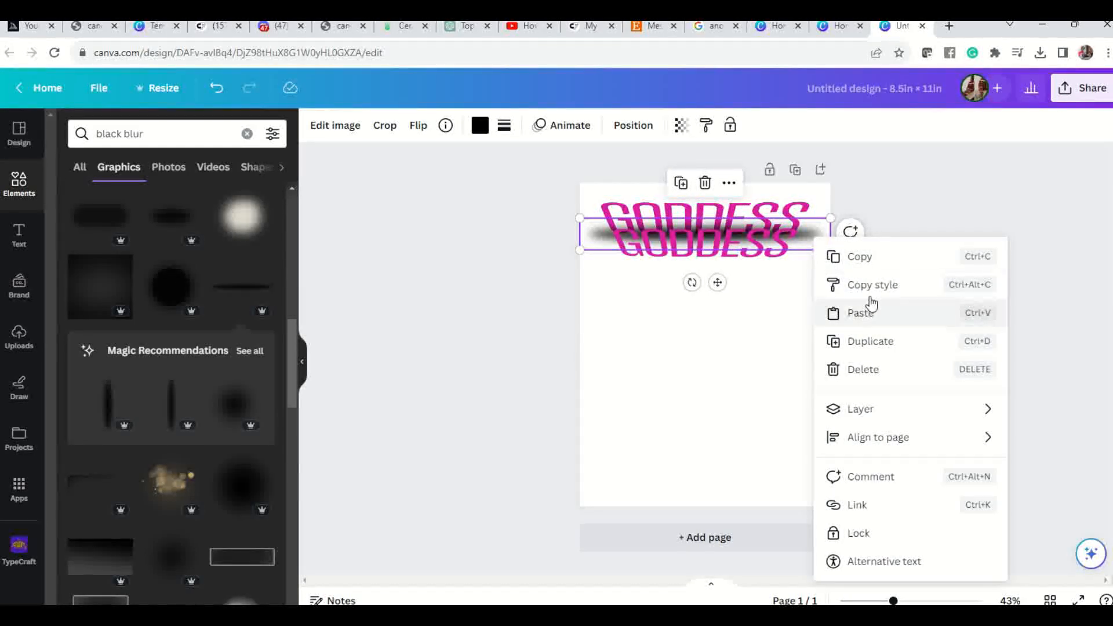
click(894, 343)
drag(811, 232, 810, 242)
click(807, 292)
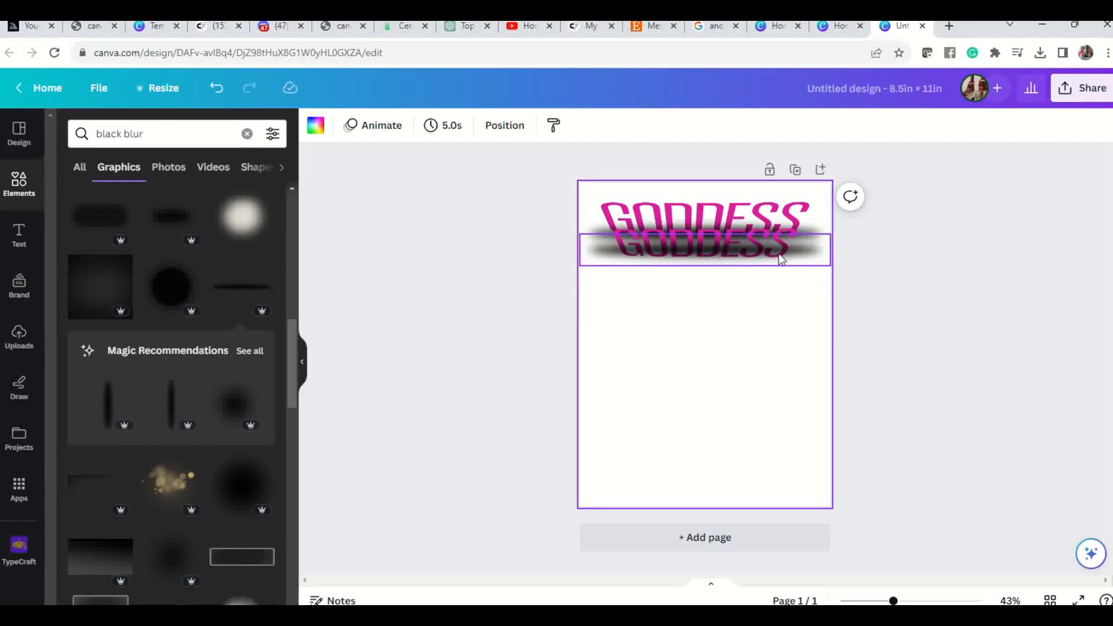
click(817, 233)
drag(816, 233, 817, 228)
click(778, 292)
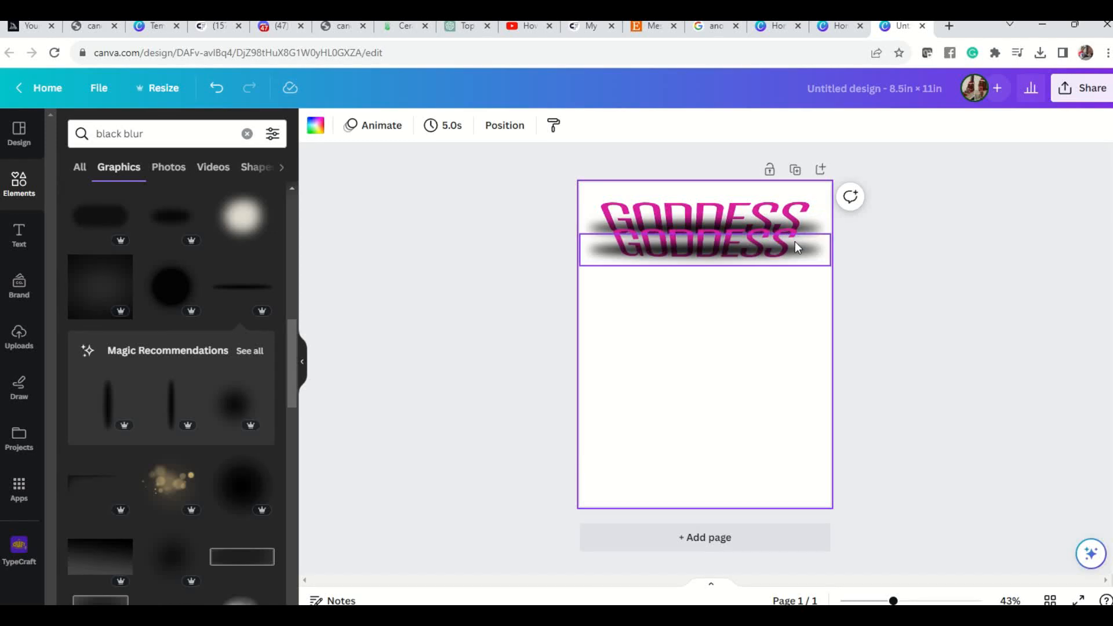
Duplicate the second GODDESS line, place the copy centred below it as a third line and make it slightly narrower.
click(657, 229)
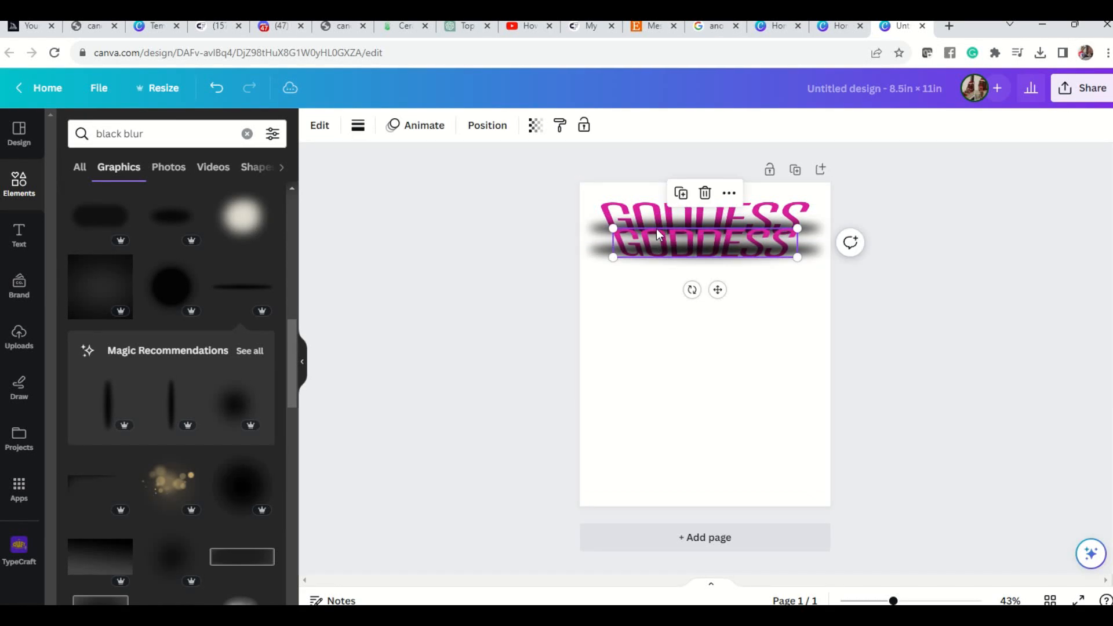
right_click(658, 229)
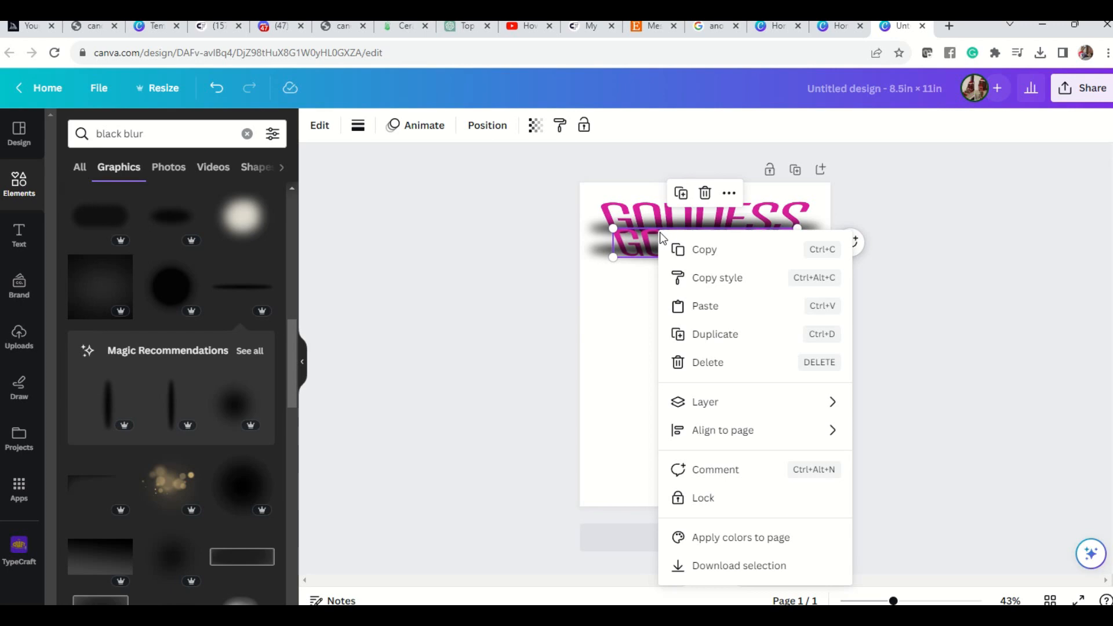
click(725, 335)
mouse_move(741, 255)
mouse_down()
mouse_move(744, 280)
mouse_move(744, 270)
mouse_up()
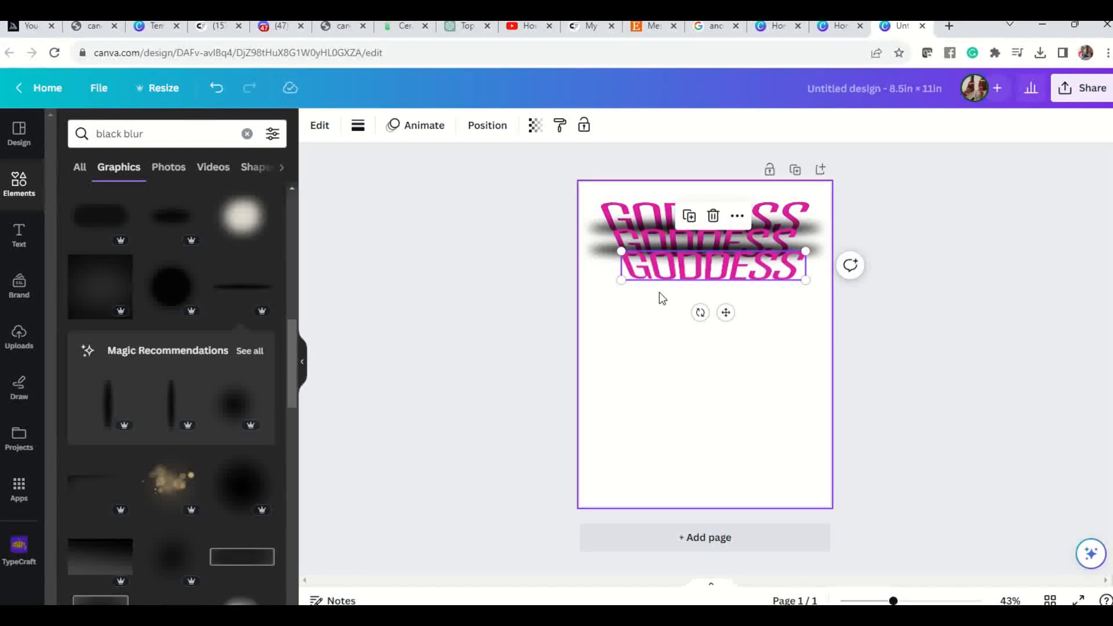
drag(620, 280, 628, 279)
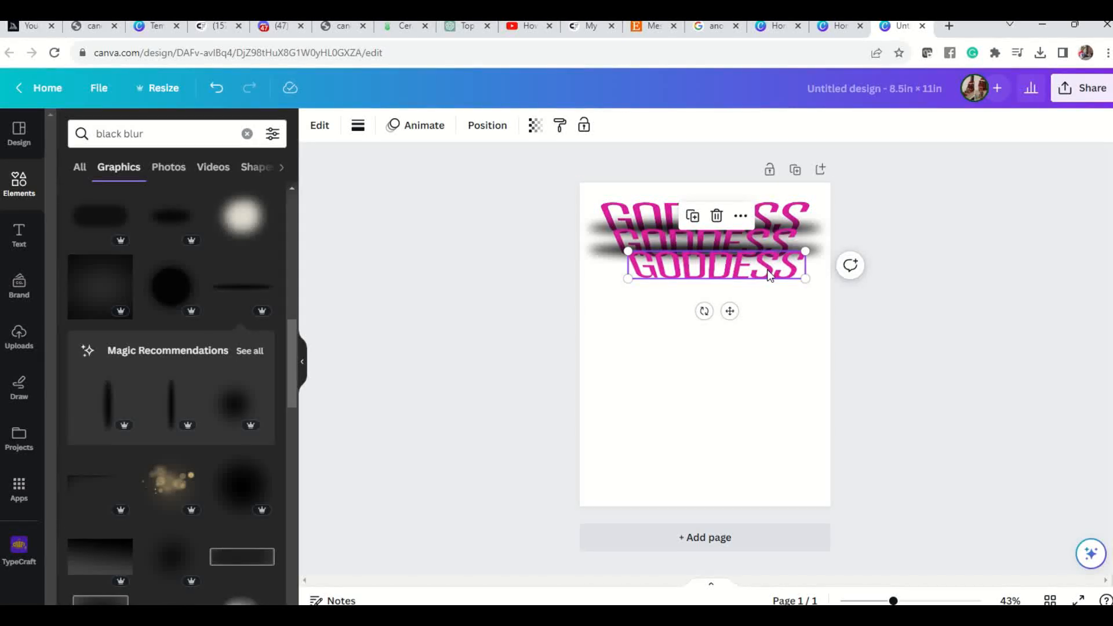
drag(805, 279, 762, 266)
click(774, 329)
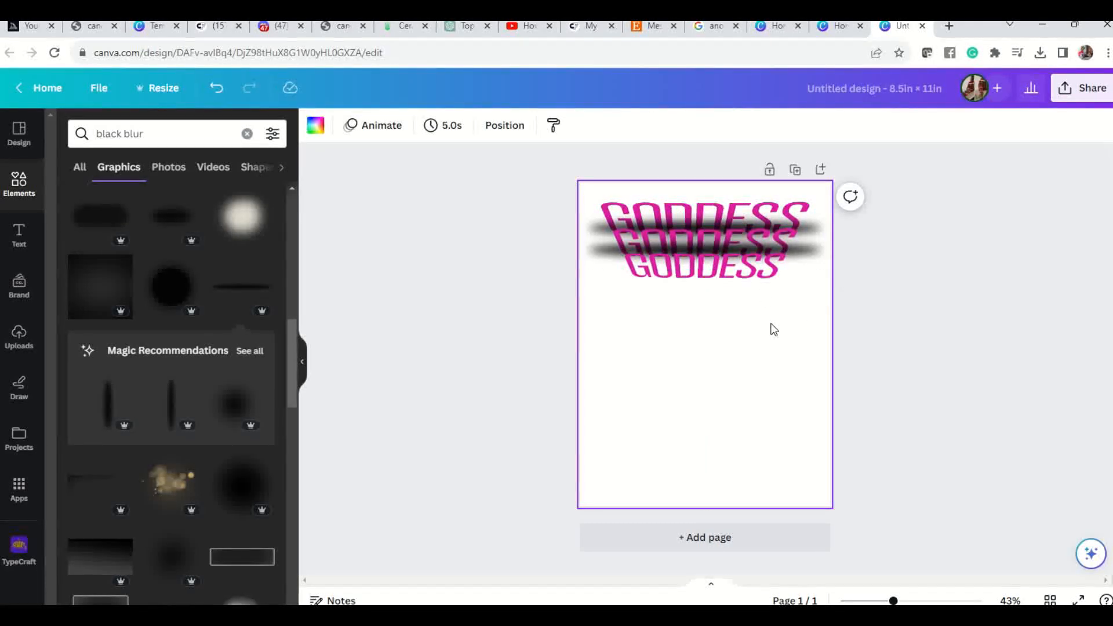
Duplicate the second black blur and place the copy across the lower part of the third GODDESS line.
click(810, 253)
right_click(809, 247)
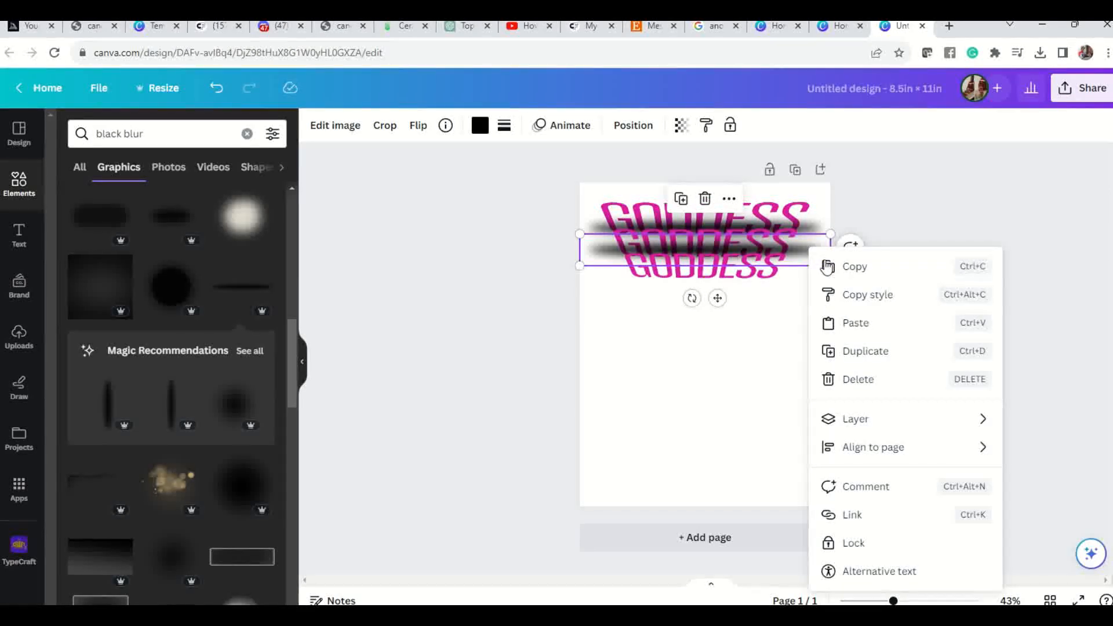
click(865, 351)
drag(812, 267, 805, 272)
click(793, 337)
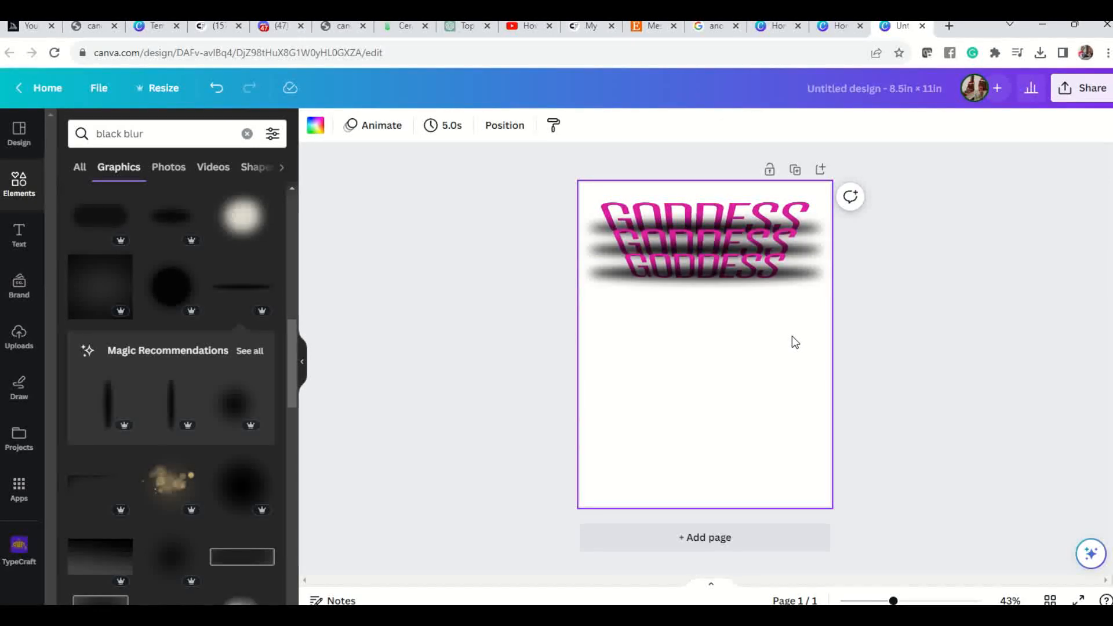
Duplicate the third GODDESS line, place the copy directly below it as a fourth line and raise the third blur slightly.
click(780, 242)
click(780, 266)
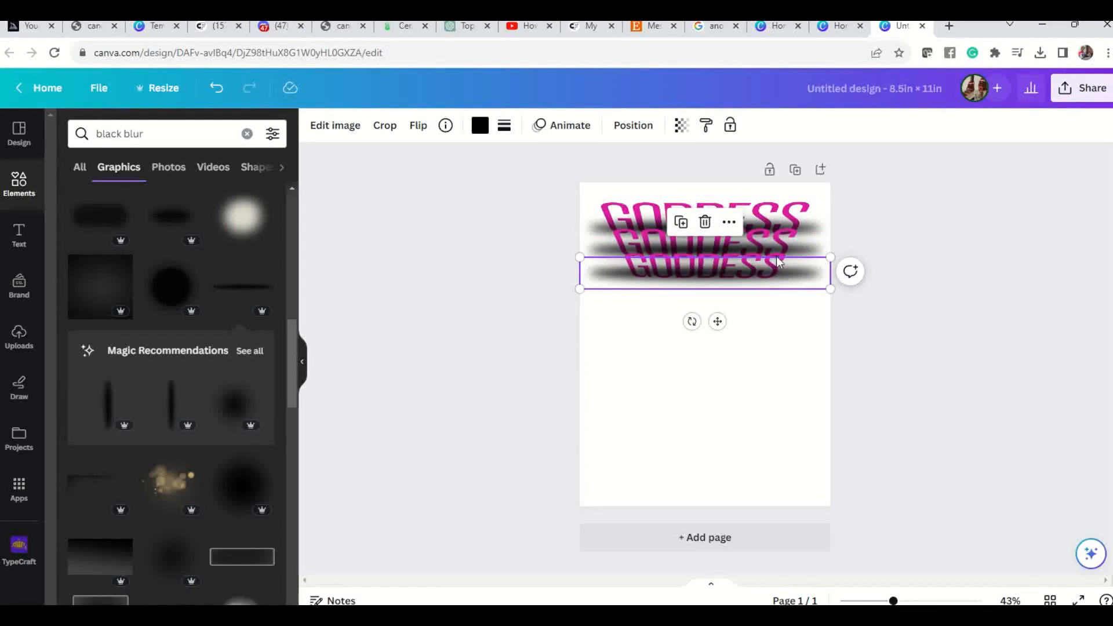
click(777, 256)
right_click(777, 256)
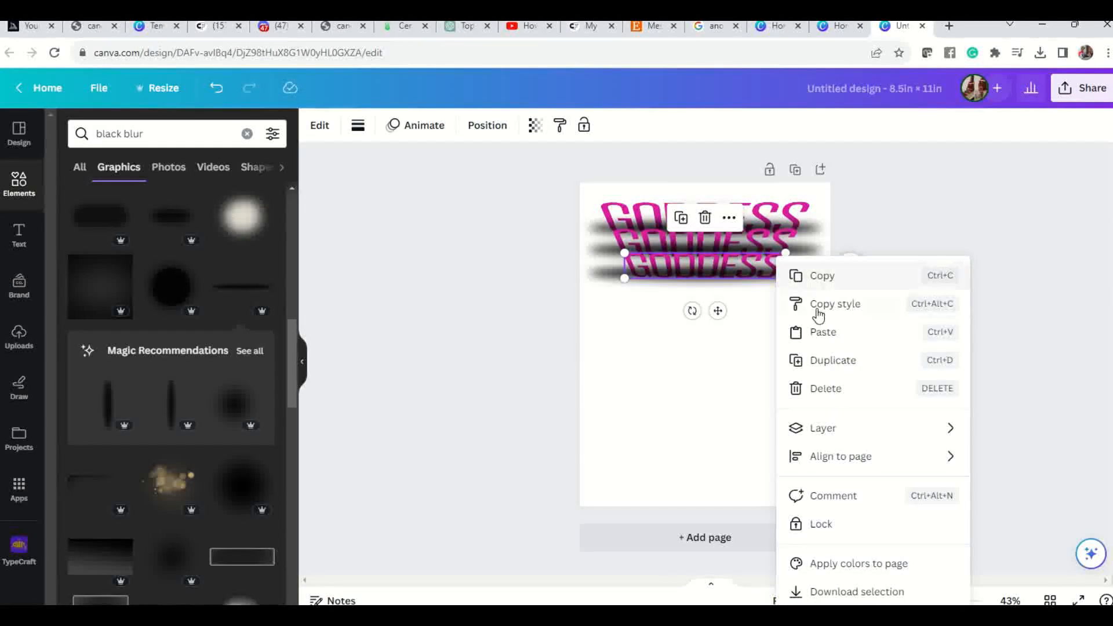
click(830, 360)
drag(766, 280, 773, 255)
click(775, 261)
click(759, 290)
drag(760, 295, 759, 291)
click(778, 325)
Duplicate the third black blur and place the copy across the lower part of the fourth GODDESS line.
click(815, 265)
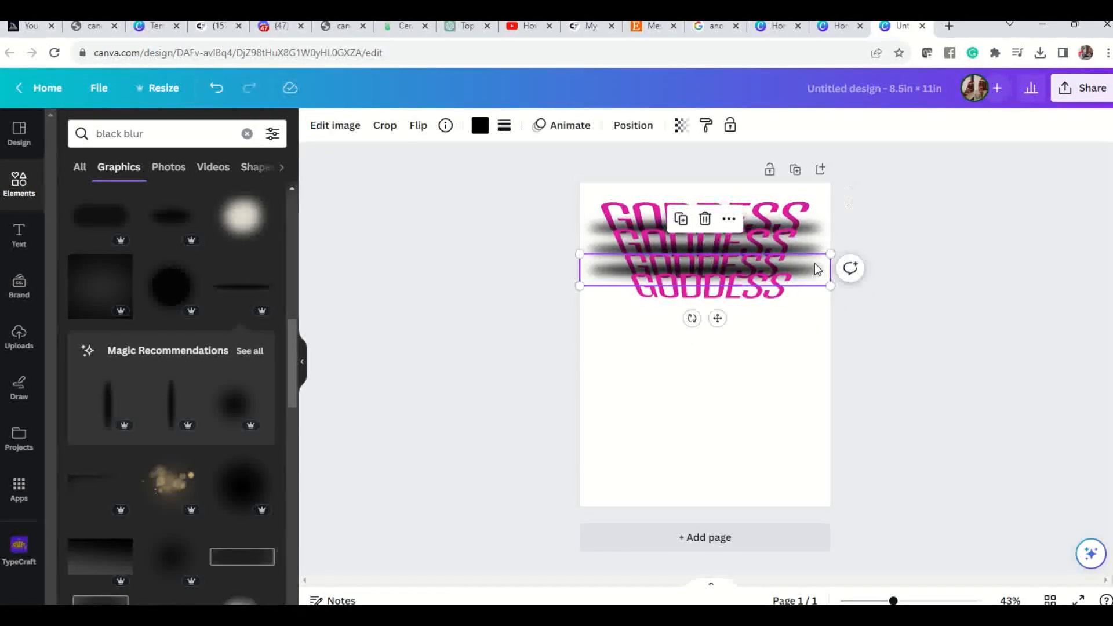
right_click(815, 264)
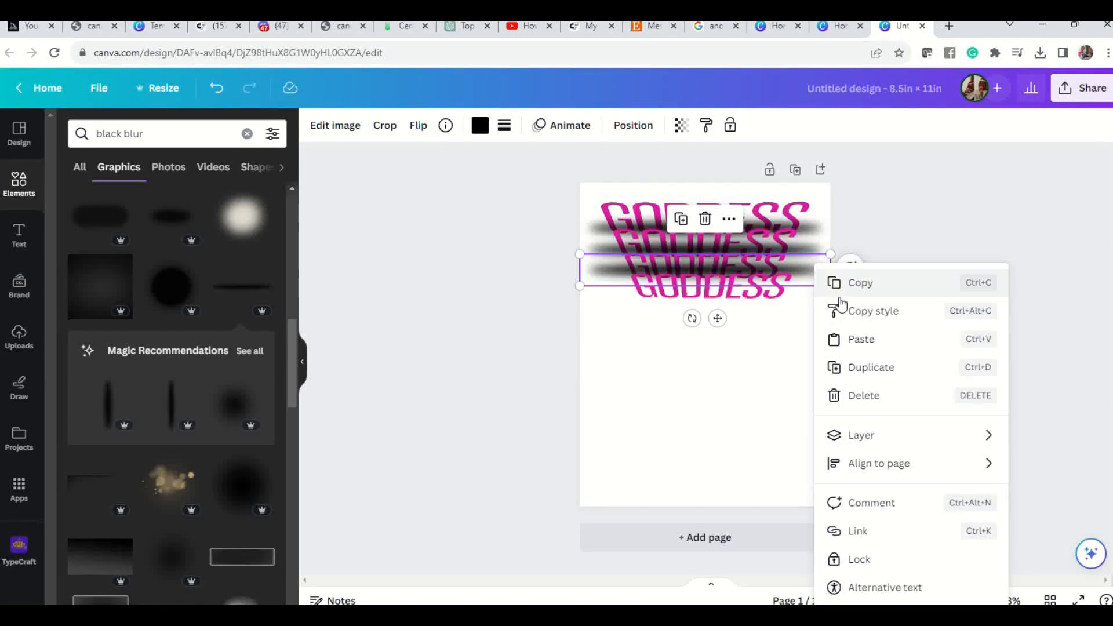
click(876, 372)
drag(810, 277, 808, 296)
click(771, 340)
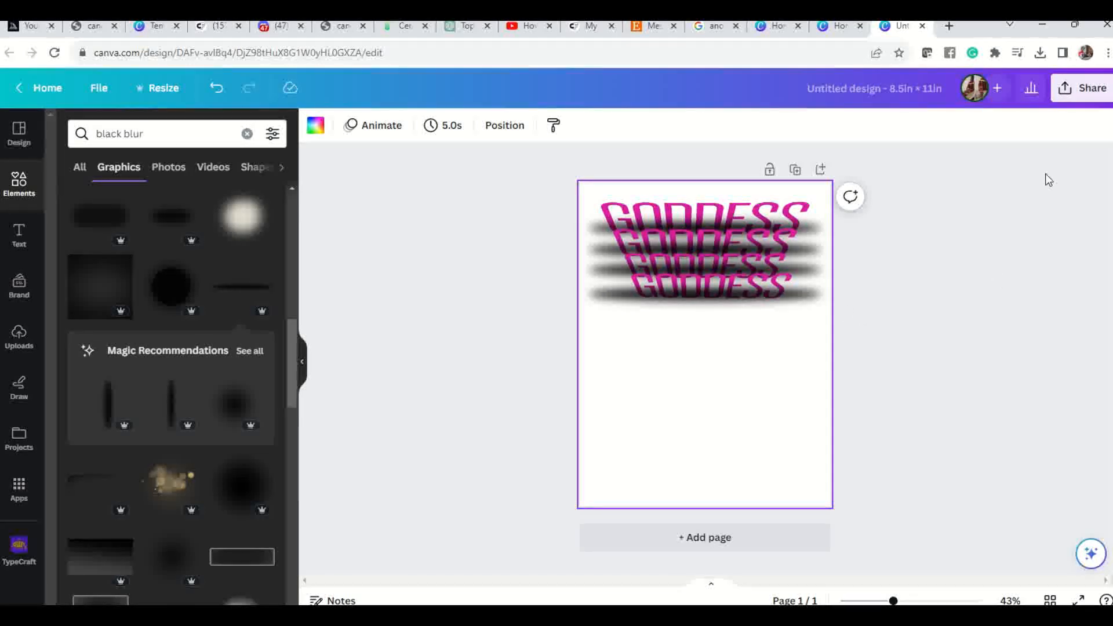
Download the design as a PNG with a transparent background.
click(1099, 90)
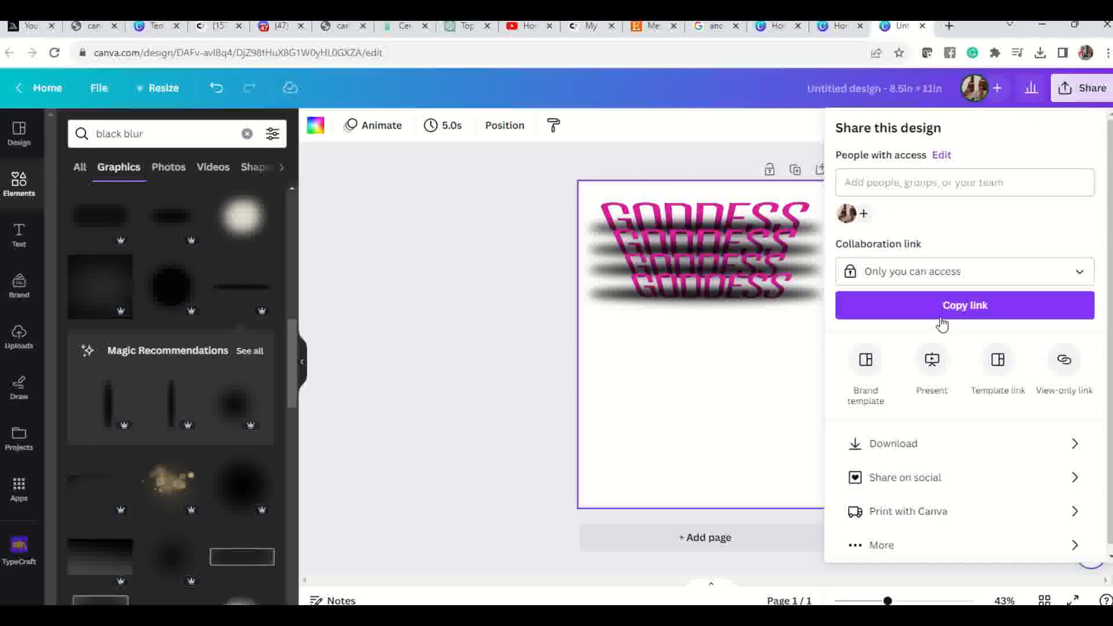
click(938, 443)
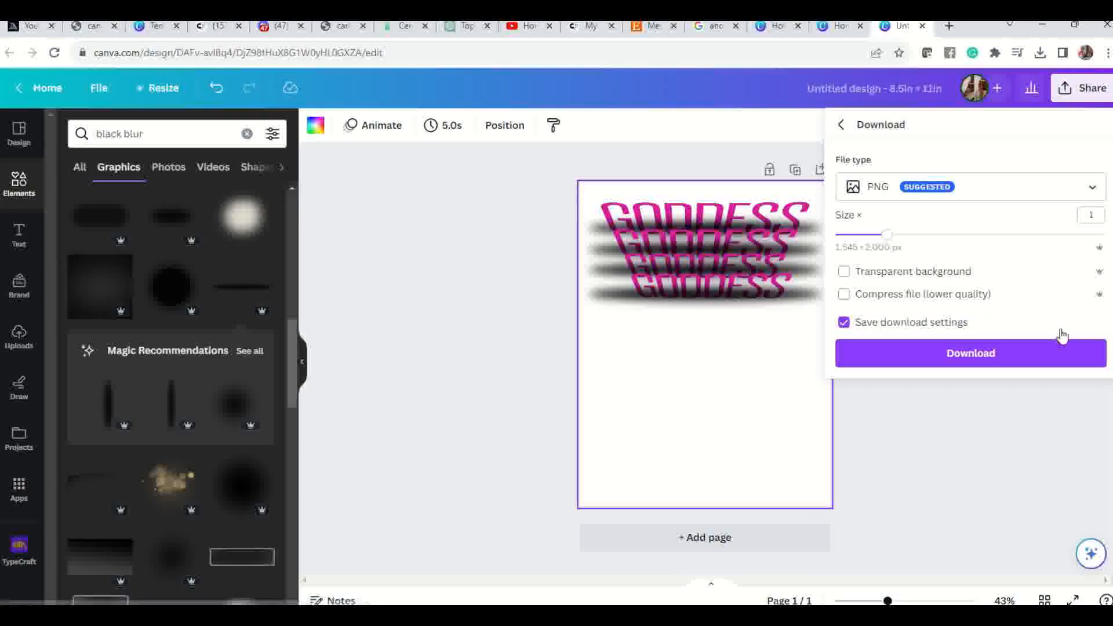
click(908, 273)
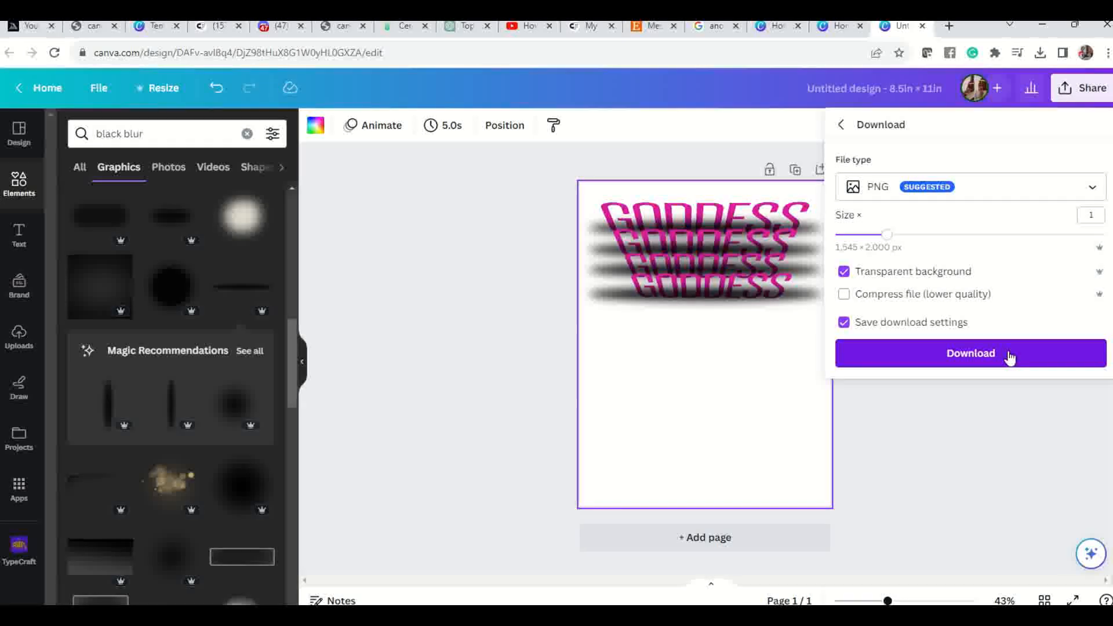
click(865, 351)
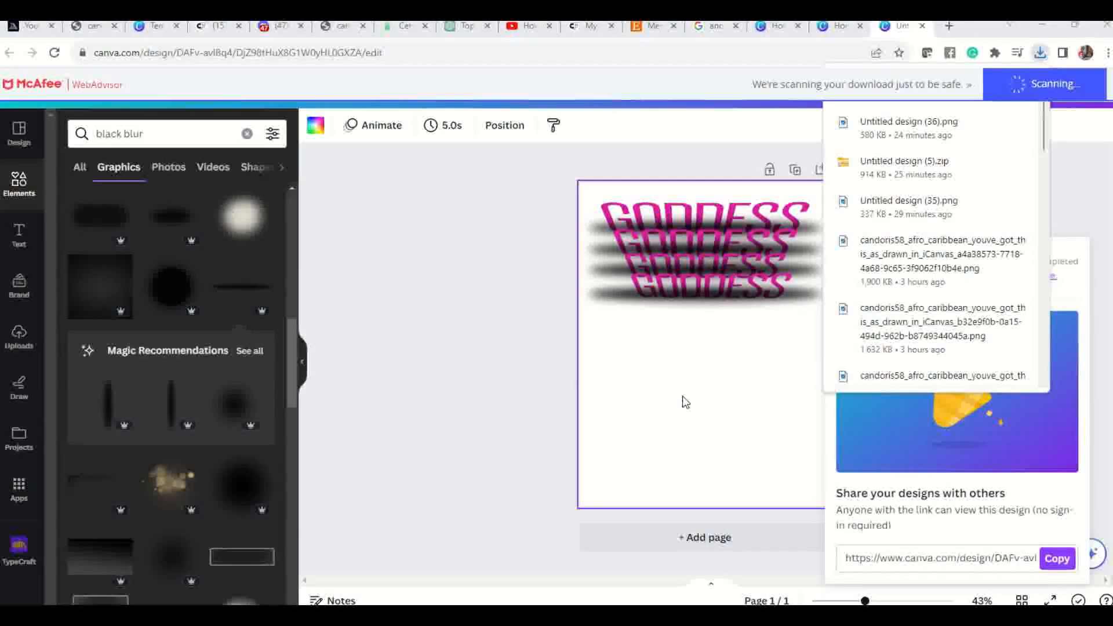
click(683, 397)
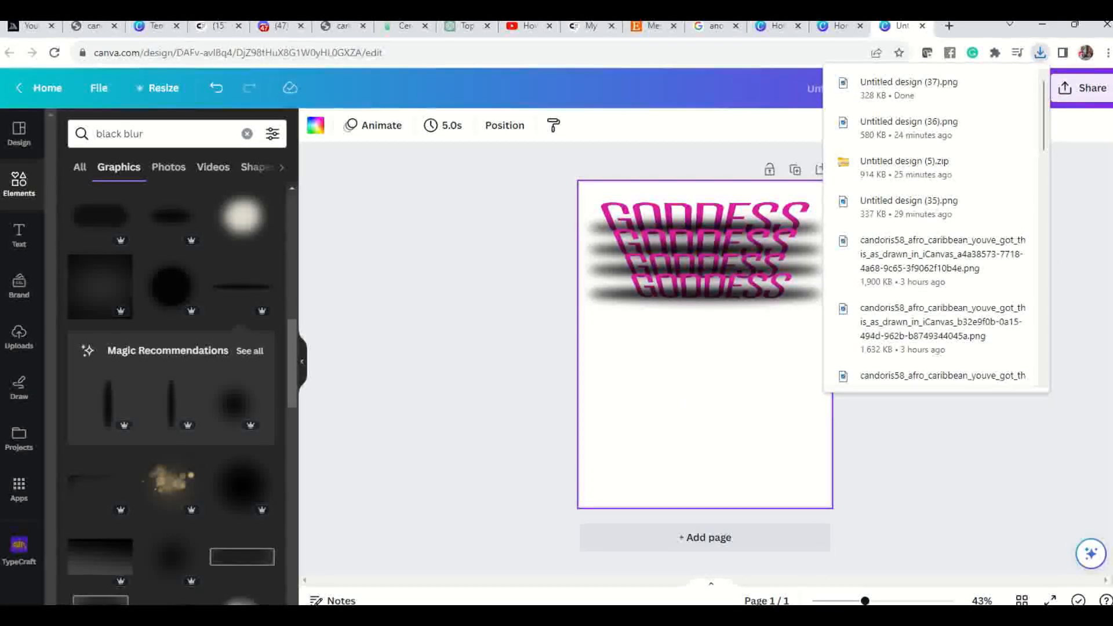
Upload the downloaded image "Untitled design (37)" from the Downloads folder.
click(18, 342)
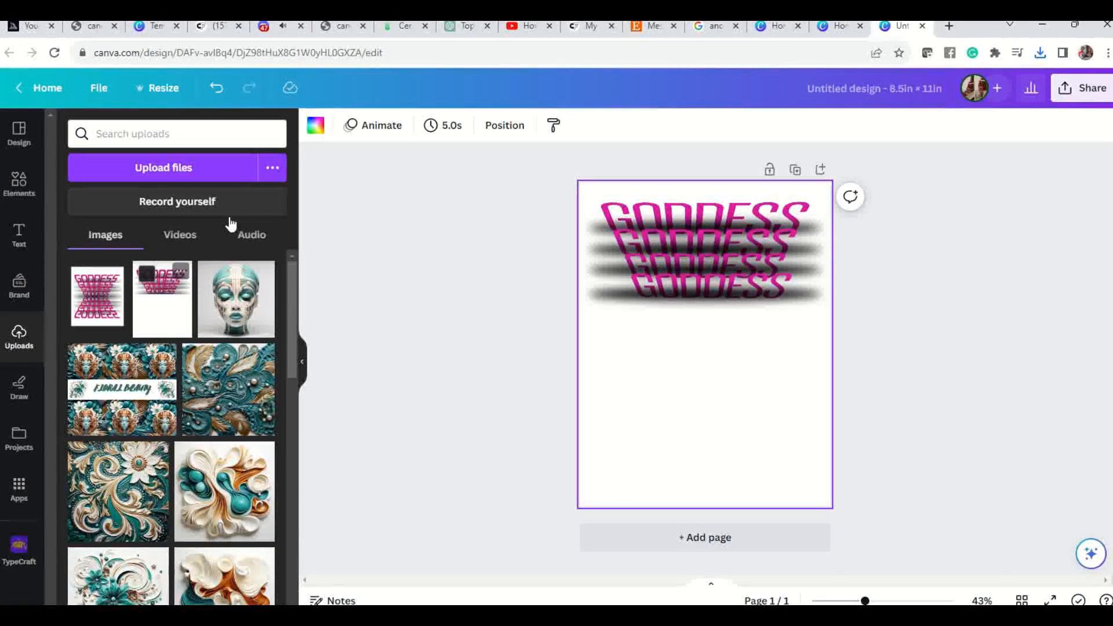
click(212, 168)
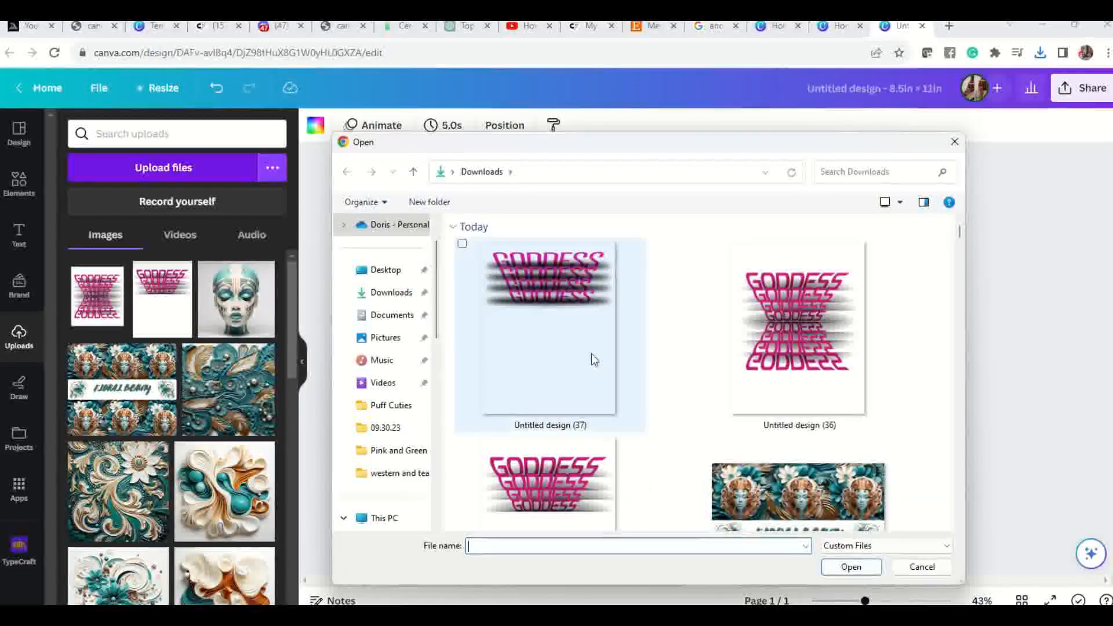
click(565, 283)
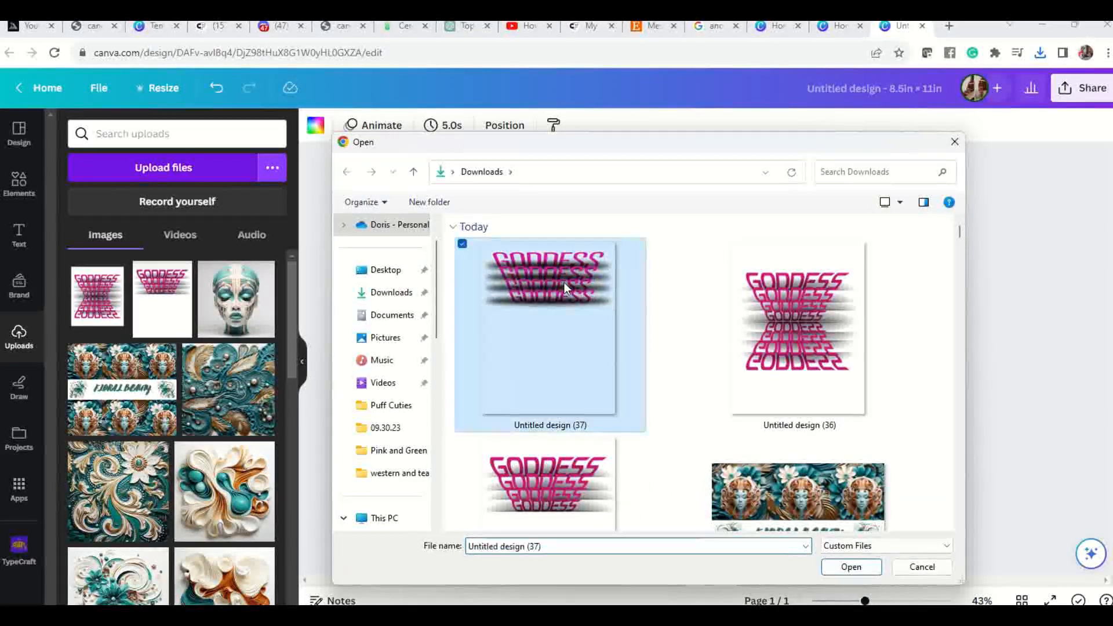
click(851, 567)
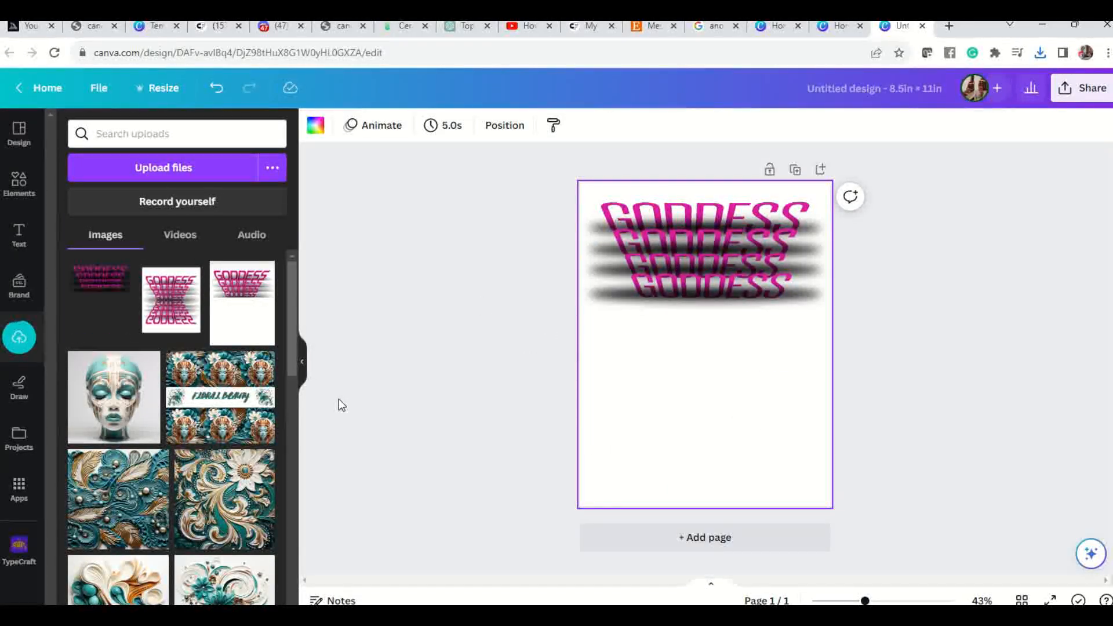
click(109, 287)
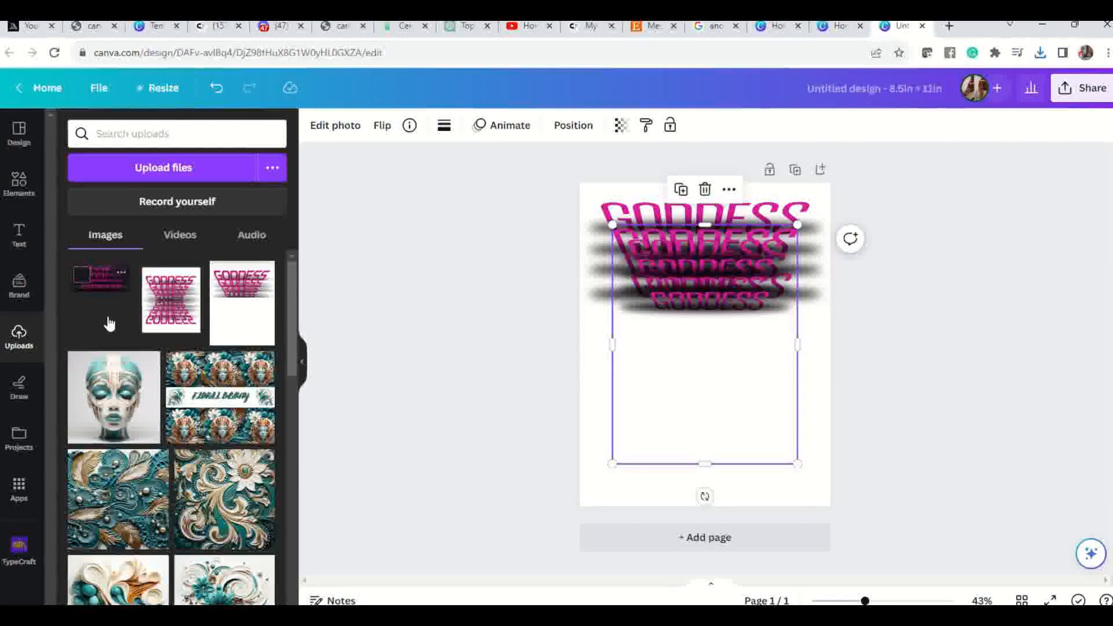
drag(718, 285, 714, 370)
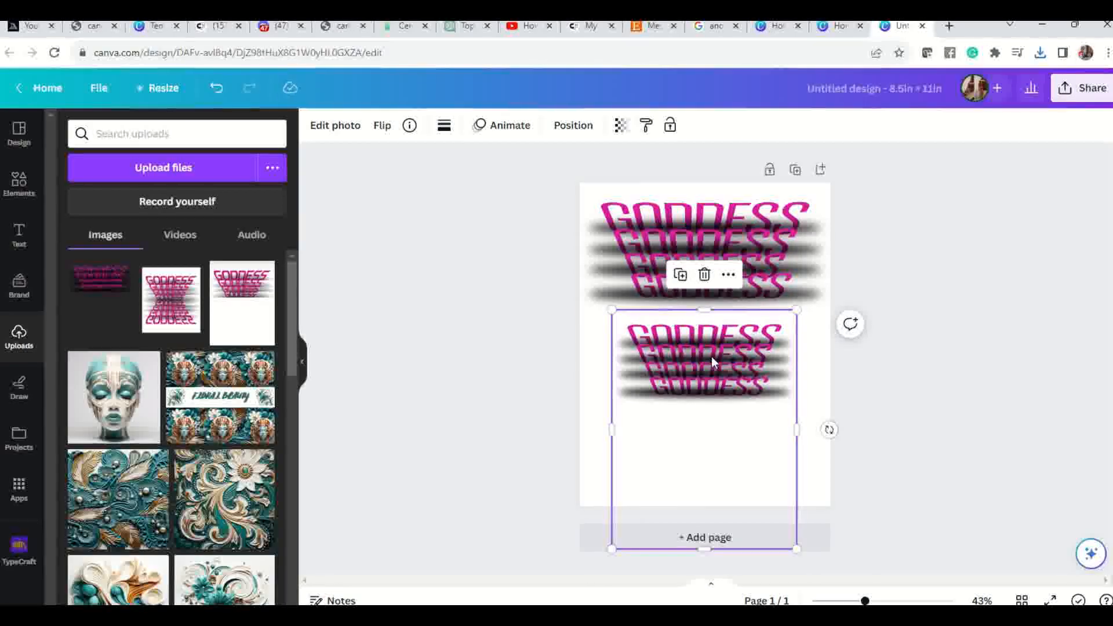
right_click(712, 357)
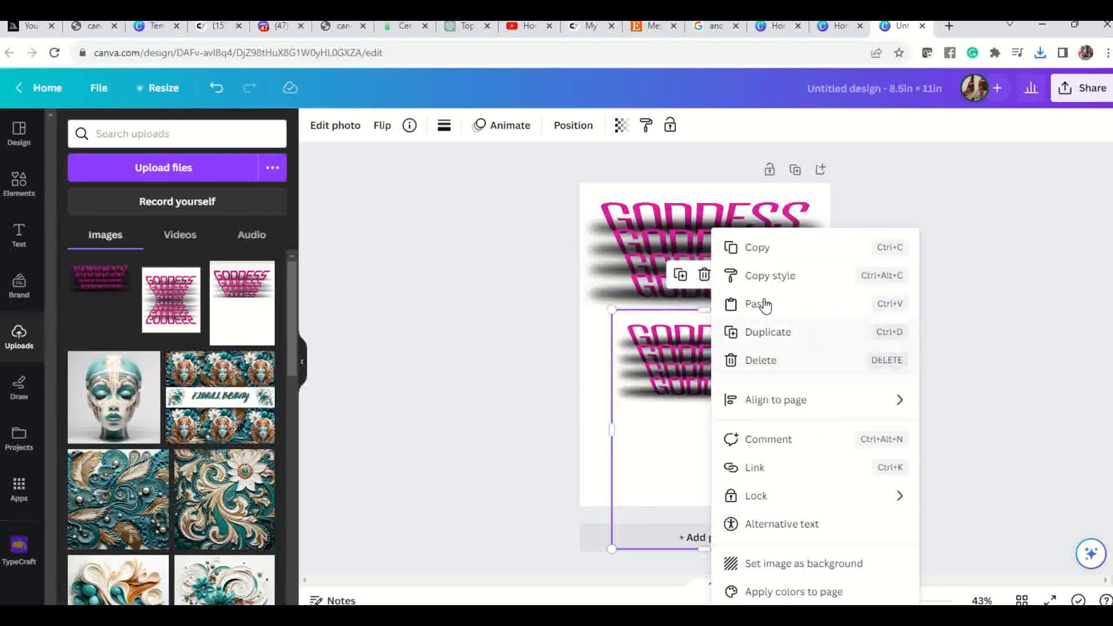
click(676, 357)
drag(753, 474, 661, 477)
Add a blank second page and delete the uploaded GODDESS image from page 1.
click(706, 537)
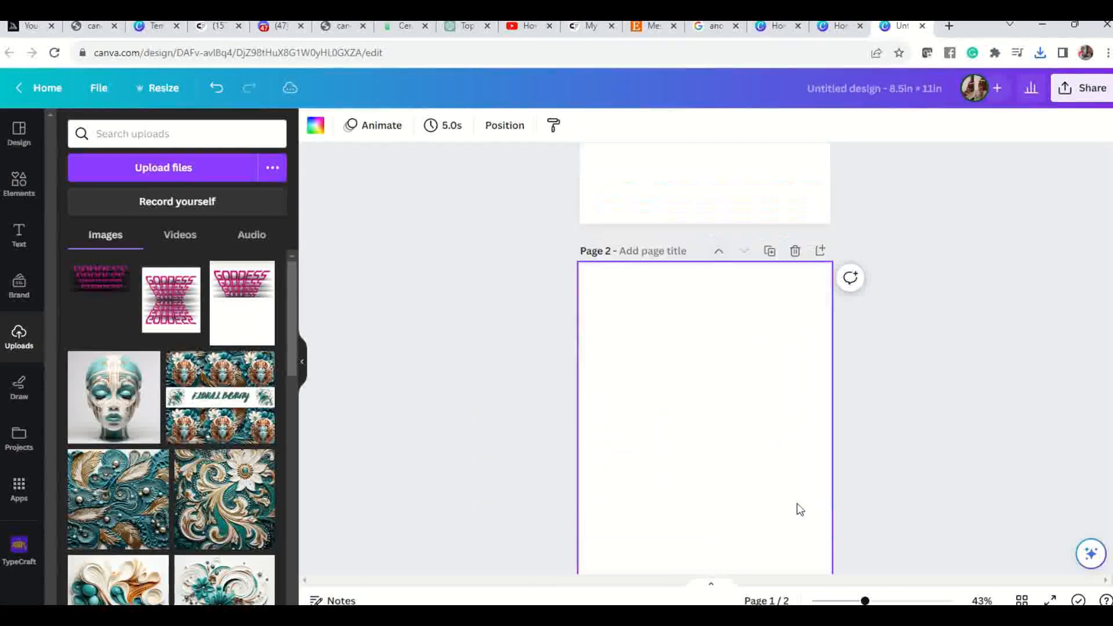
scroll(609, 290, up, 2)
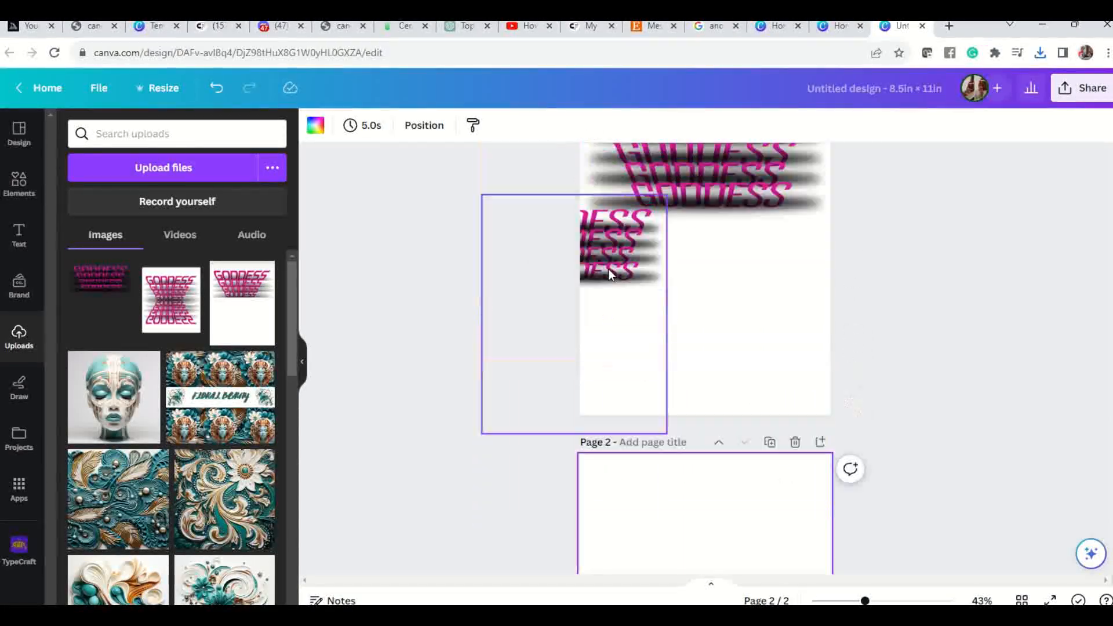
drag(601, 302, 525, 476)
key(Delete)
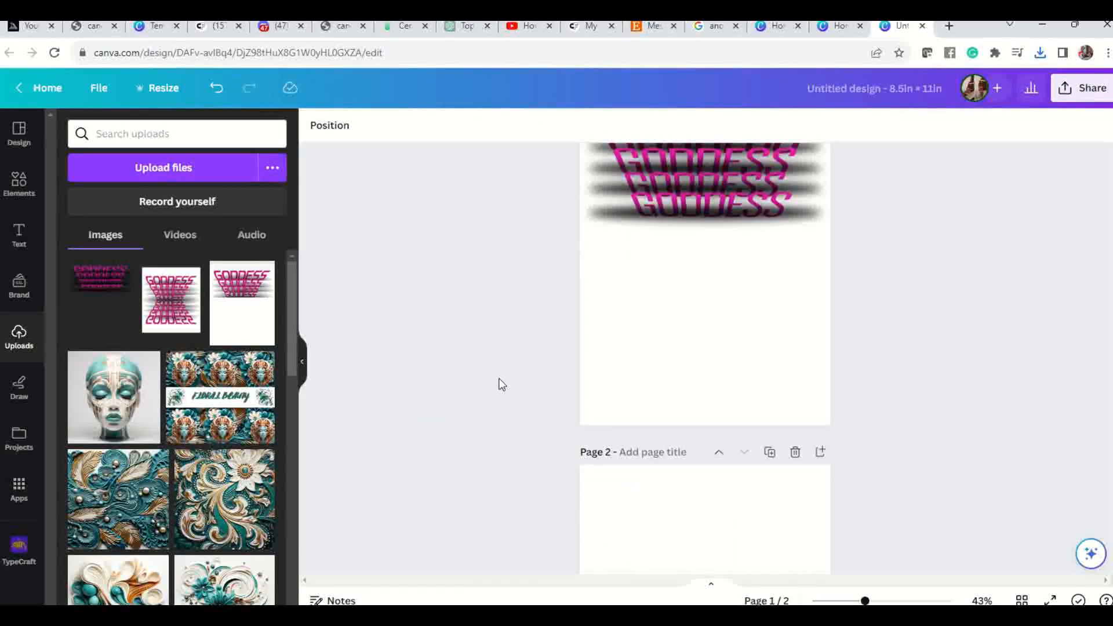
Insert the uploaded transparent GODDESS image on page 2 and move it near the top of the page.
scroll(254, 399, down, 2)
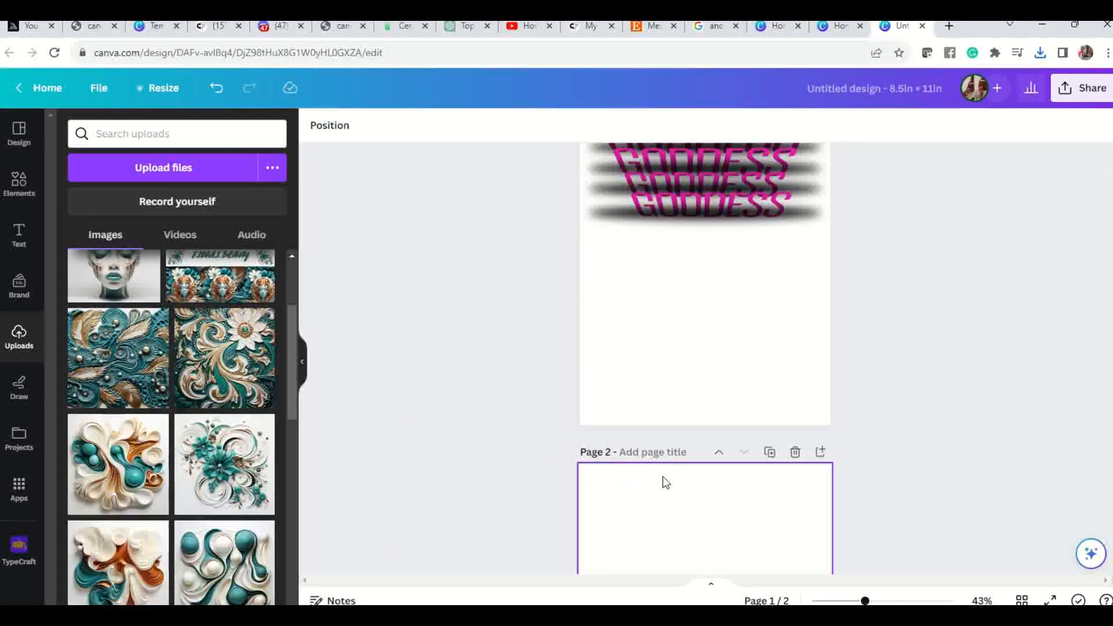
scroll(694, 415, down, 5)
scroll(197, 417, up, 1)
scroll(197, 417, up, 2)
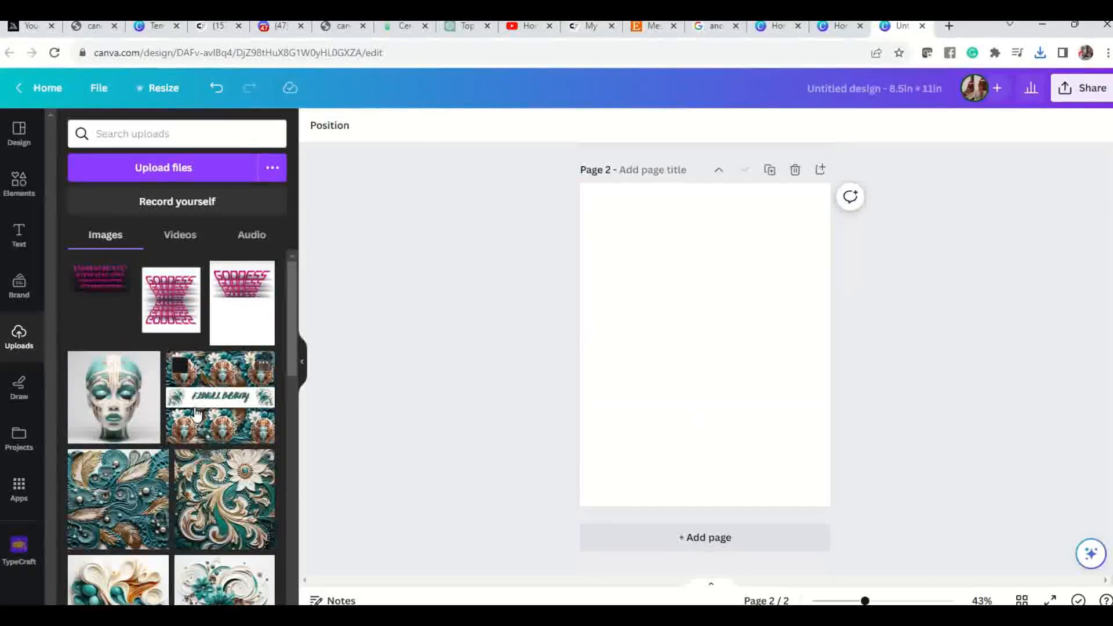
click(108, 288)
drag(695, 308, 672, 273)
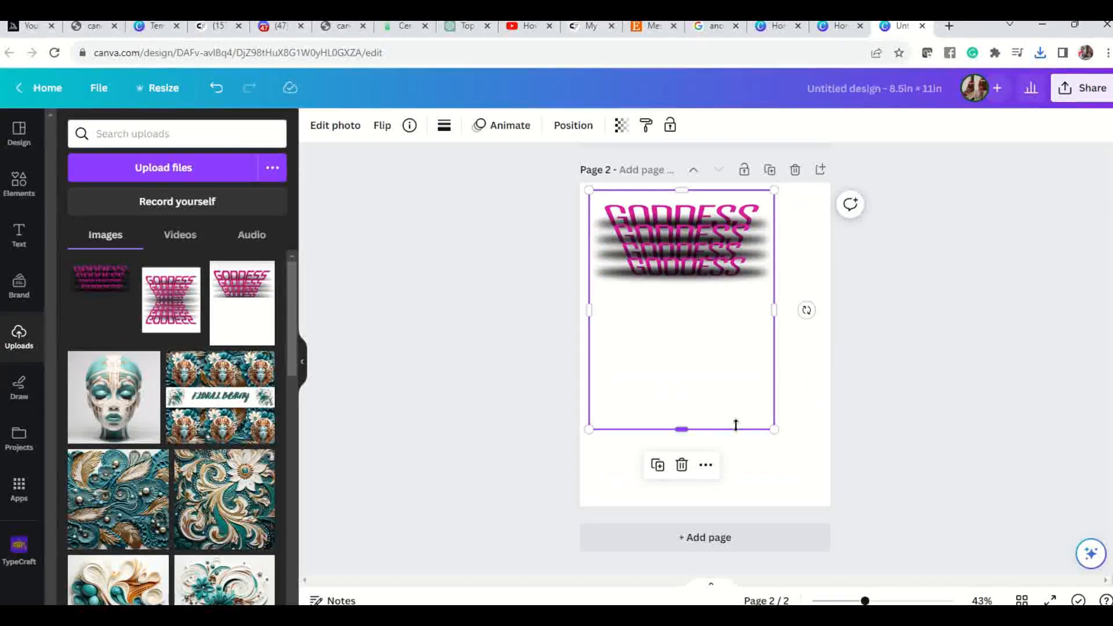
Crop the blank areas below and above the GODDESS lines from the image and centre it horizontally on page 2.
drag(679, 429, 690, 282)
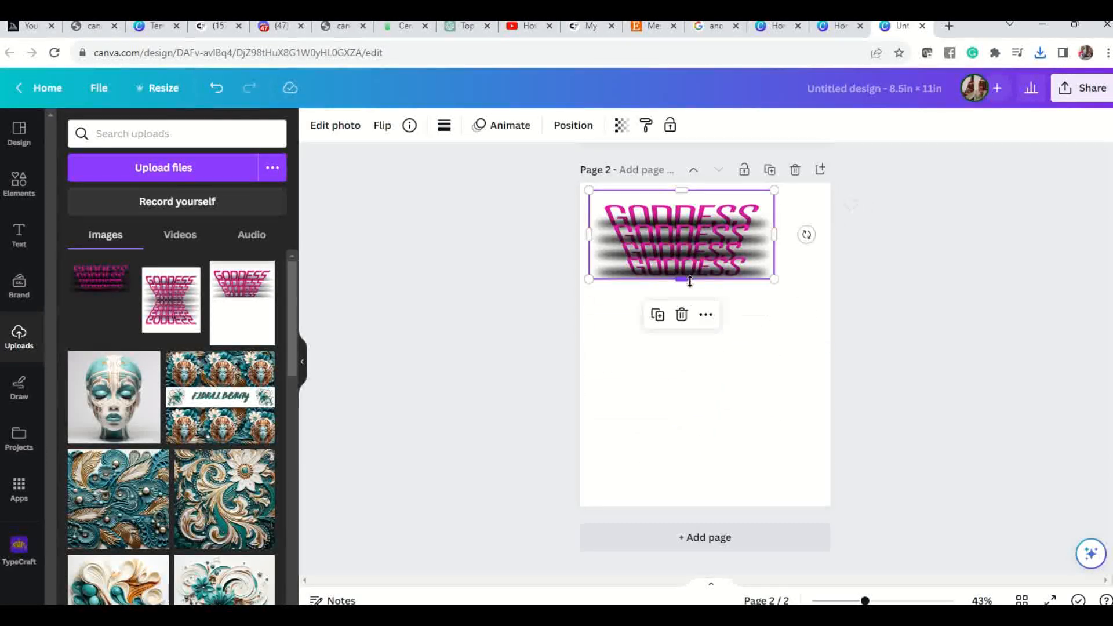
drag(680, 190, 680, 201)
click(703, 377)
click(716, 256)
drag(717, 256, 736, 257)
click(770, 365)
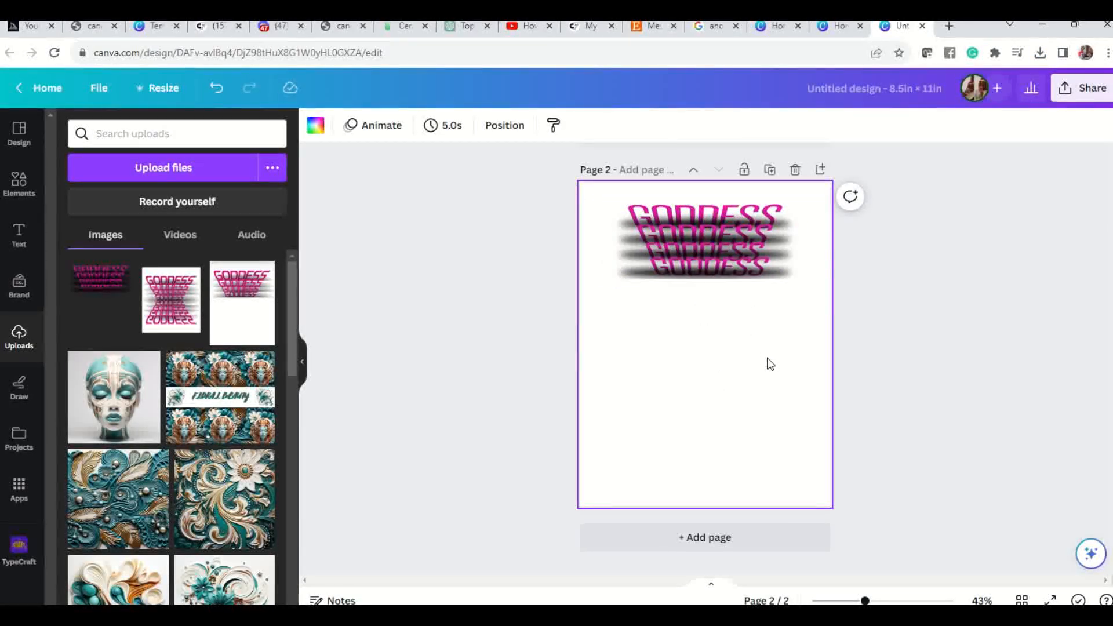
Duplicate the cropped GODDESS image and place the copy directly below the original.
click(699, 235)
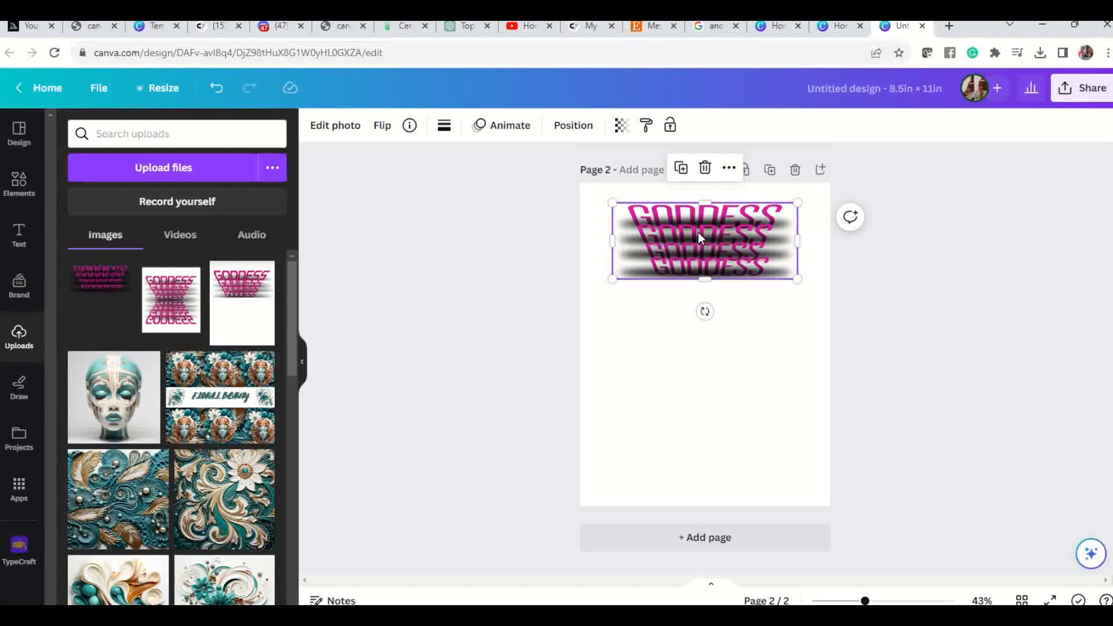
right_click(698, 232)
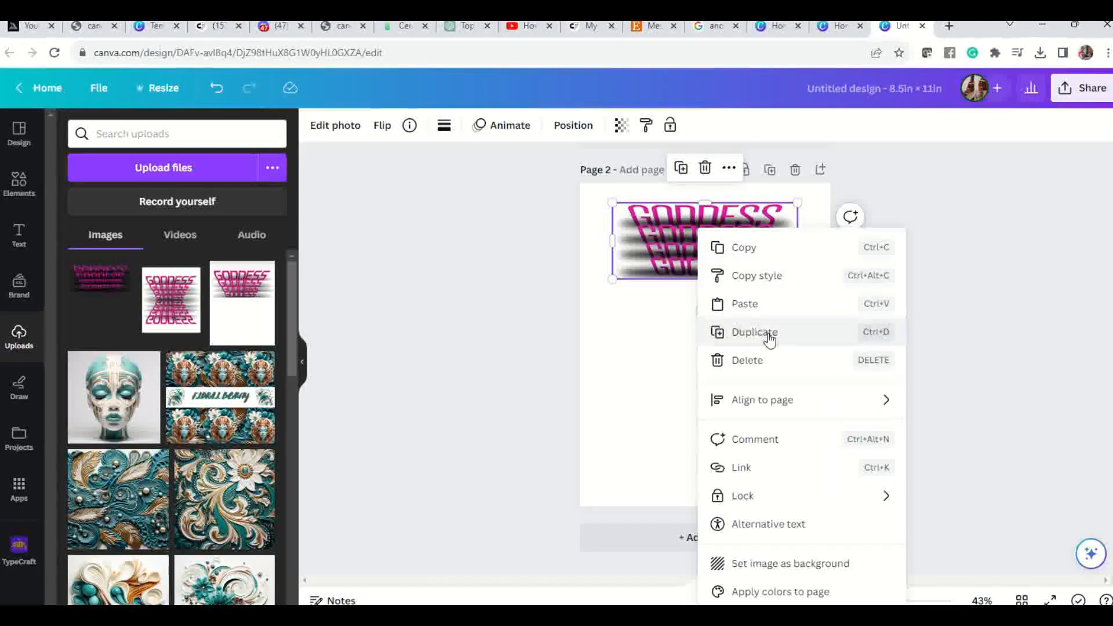
click(769, 339)
drag(734, 260, 731, 337)
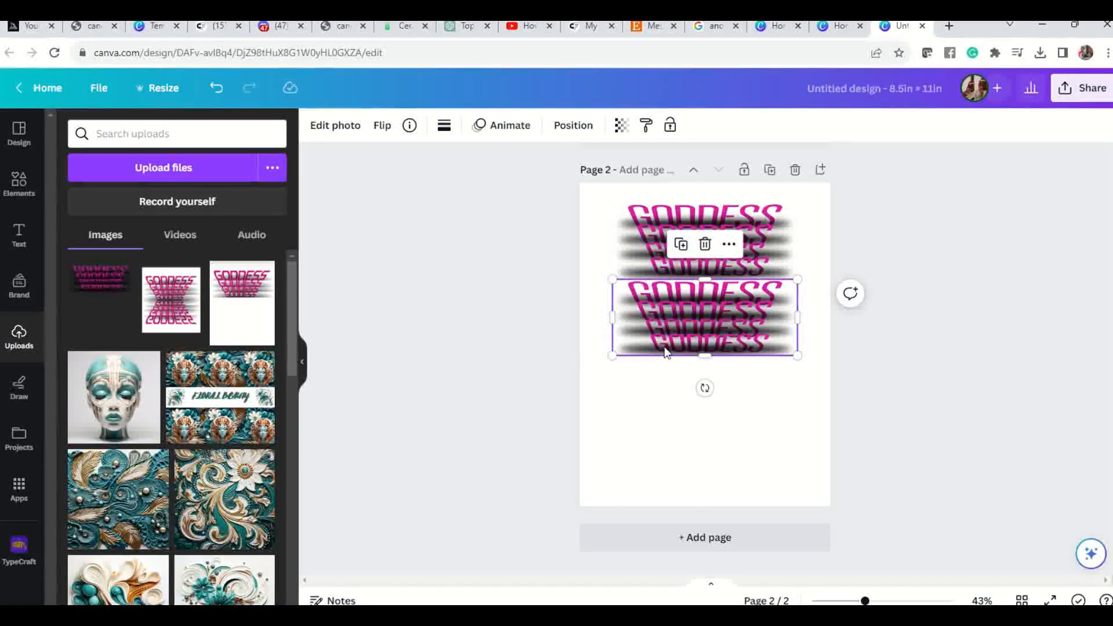
Flip the lower GODDESS copy vertically so it mirrors the upper image.
click(383, 126)
click(411, 191)
drag(729, 326, 729, 326)
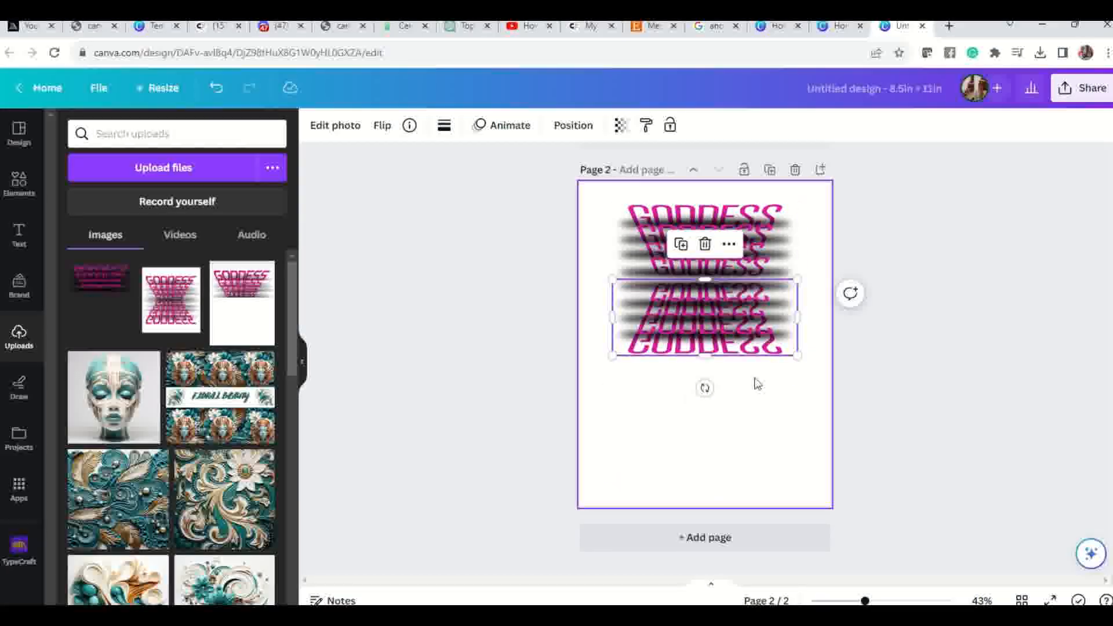
click(770, 400)
click(732, 312)
drag(733, 312, 731, 313)
click(757, 394)
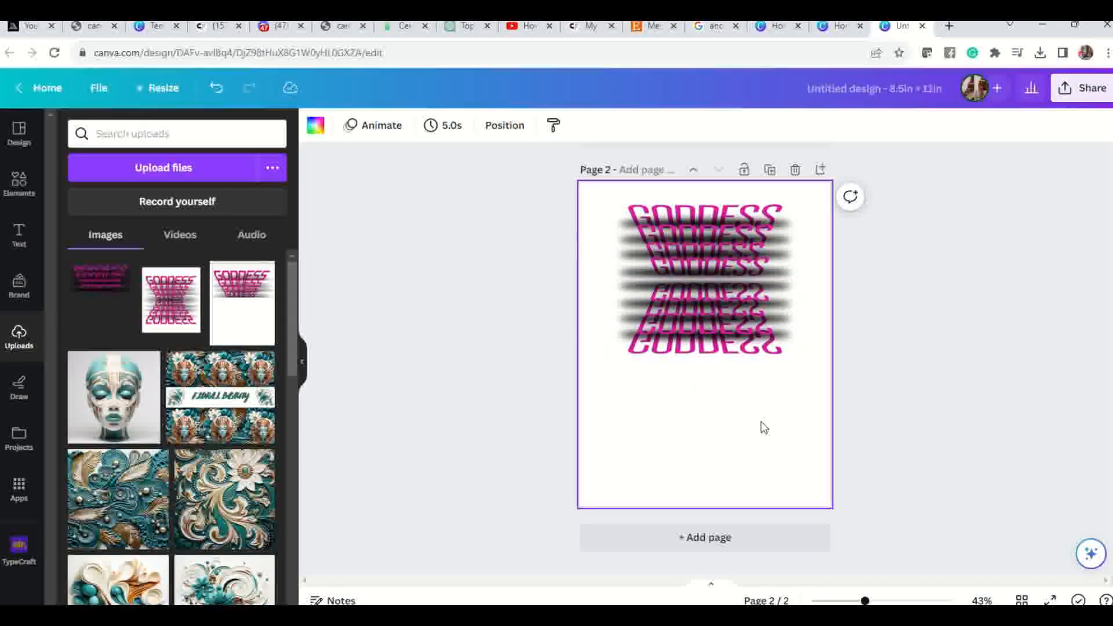
Trim a thin strip from the upper image's lower edge and move the flipped copy up to overlap it slightly.
drag(708, 339, 714, 374)
click(767, 273)
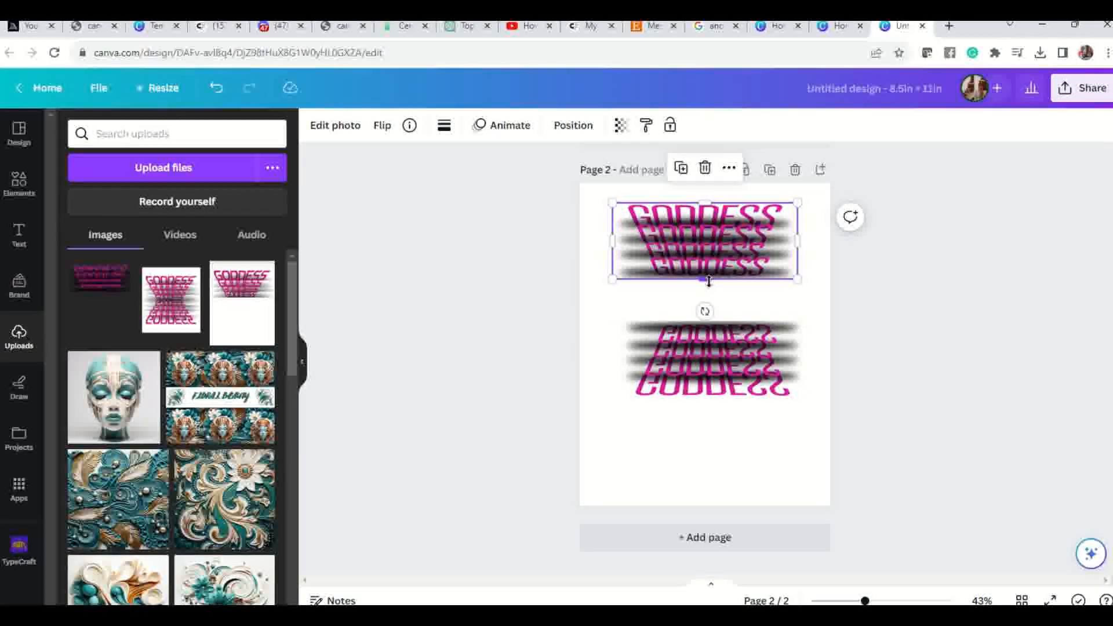
drag(709, 278, 709, 280)
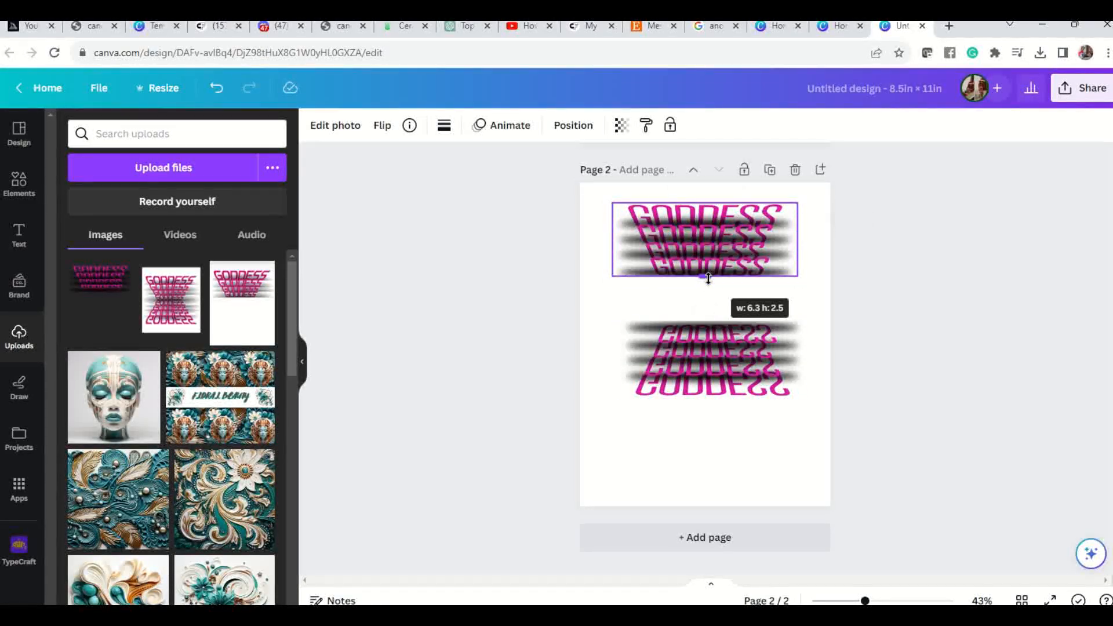
click(738, 334)
drag(728, 353, 722, 319)
Send the flipped GODDESS copy backward behind the upper image.
click(754, 386)
click(718, 325)
right_click(723, 305)
mouse_move(789, 378)
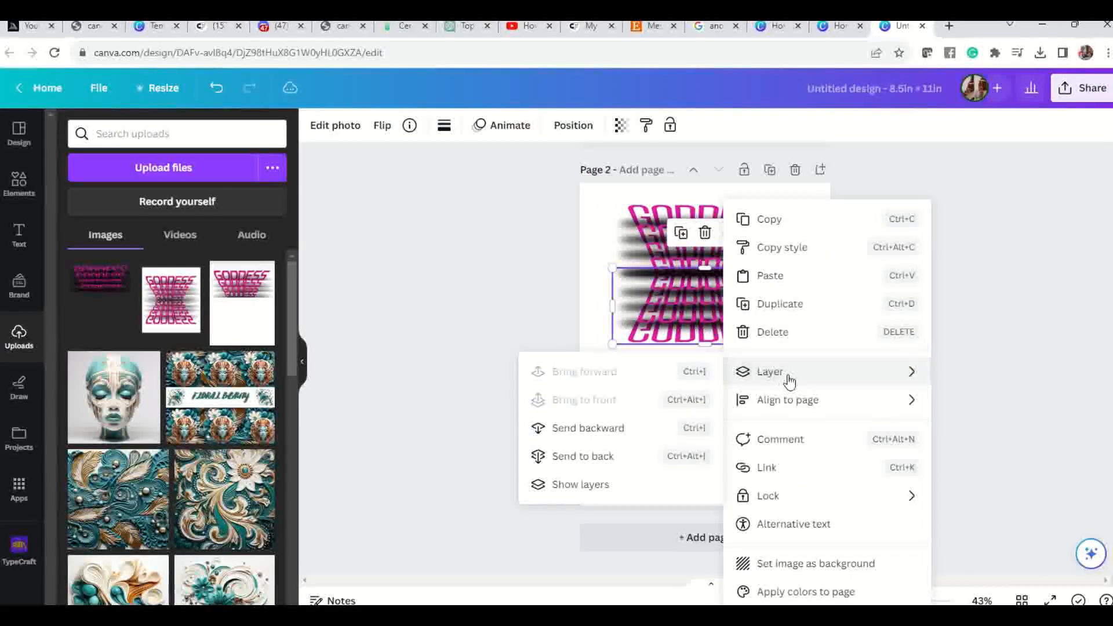
click(633, 438)
click(749, 457)
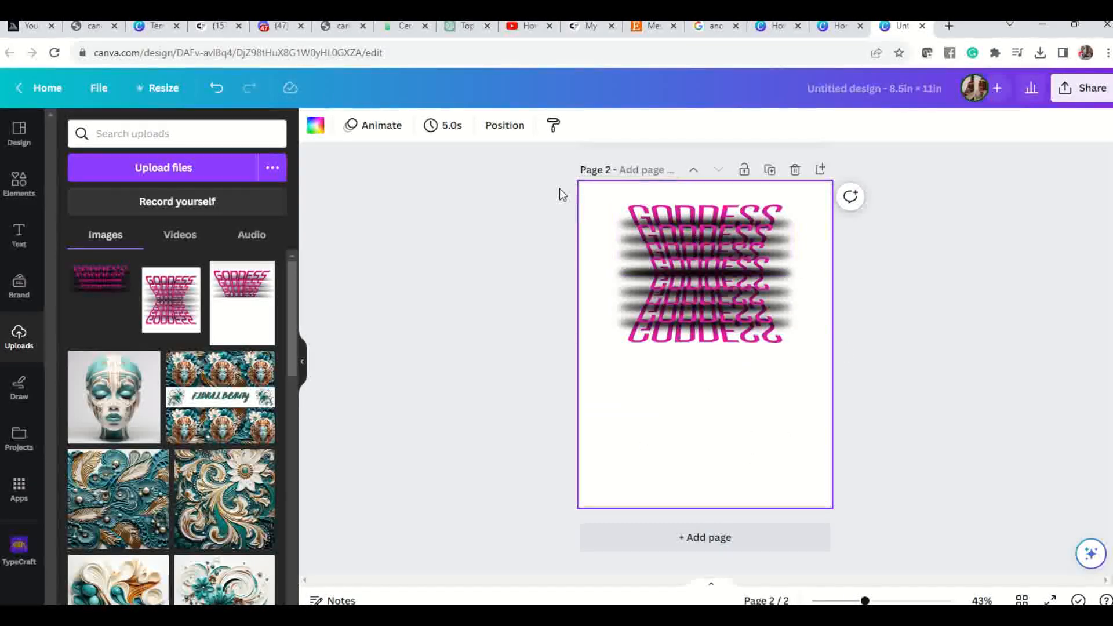
Group the upper and flipped GODDESS images and enlarge the group to nearly the full page width.
drag(696, 199, 823, 387)
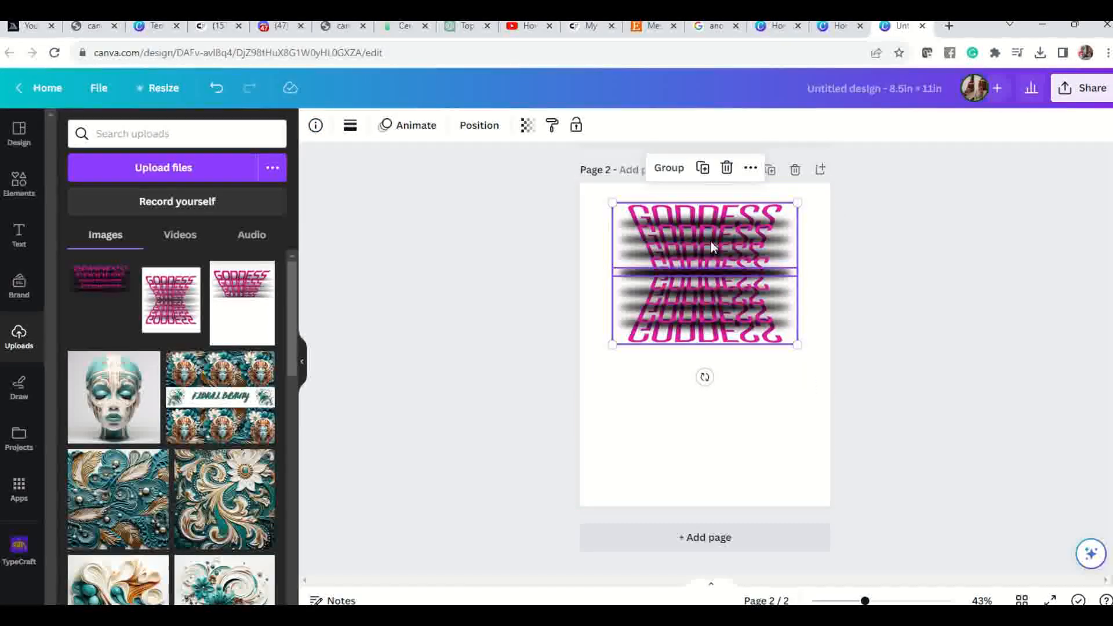
right_click(731, 261)
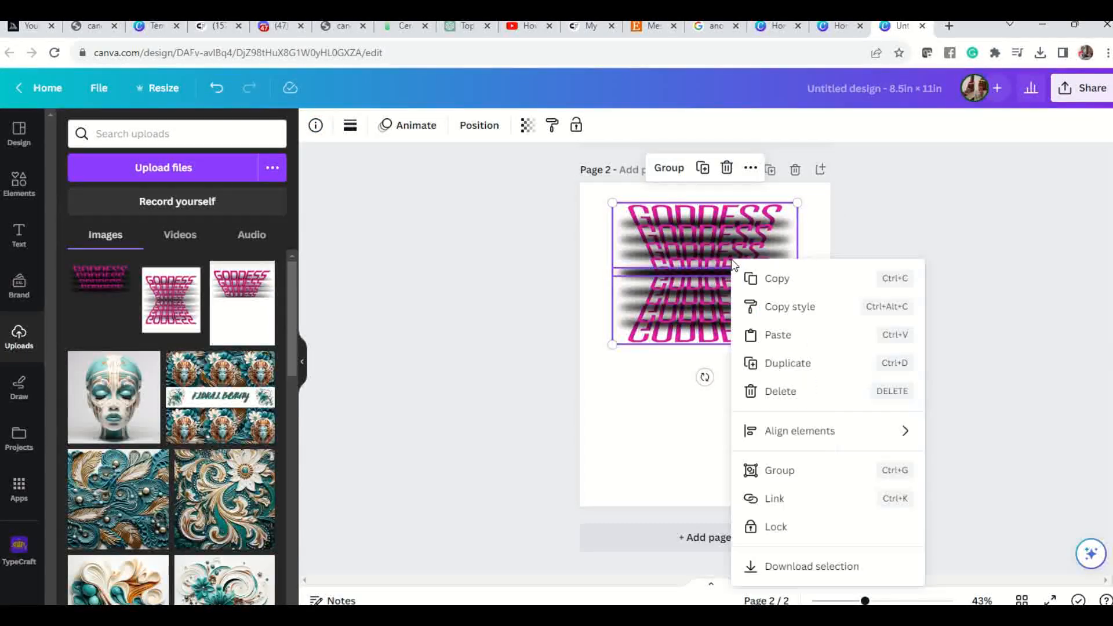
click(799, 472)
drag(738, 302, 700, 284)
mouse_move(774, 335)
mouse_down()
mouse_move(769, 425)
mouse_move(753, 331)
mouse_up()
drag(814, 373, 822, 379)
click(775, 306)
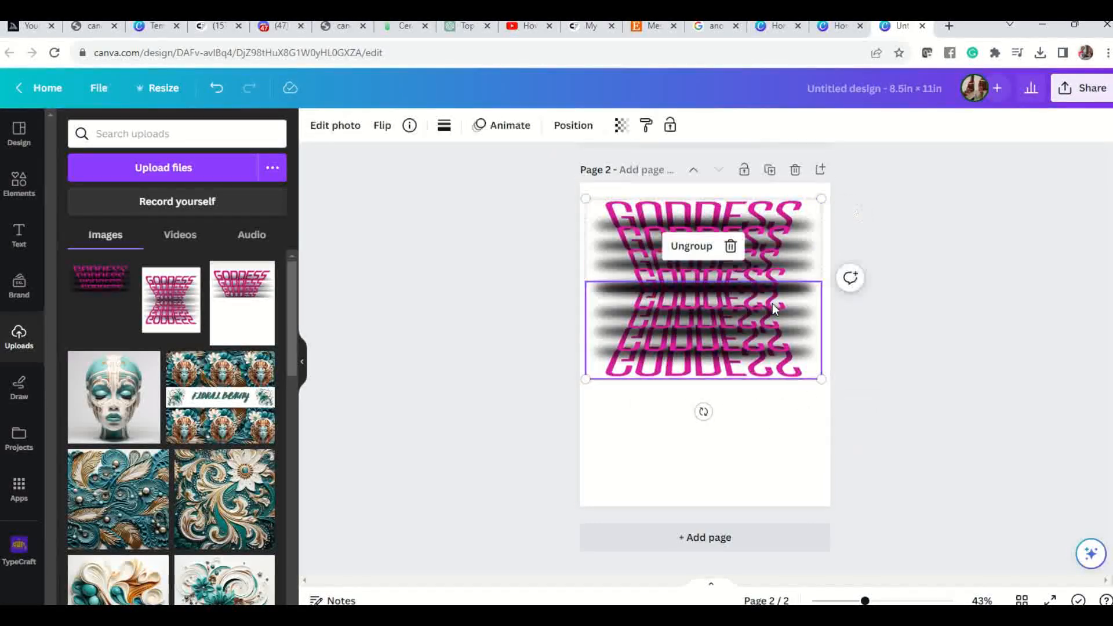
click(795, 213)
click(756, 333)
click(788, 263)
click(770, 425)
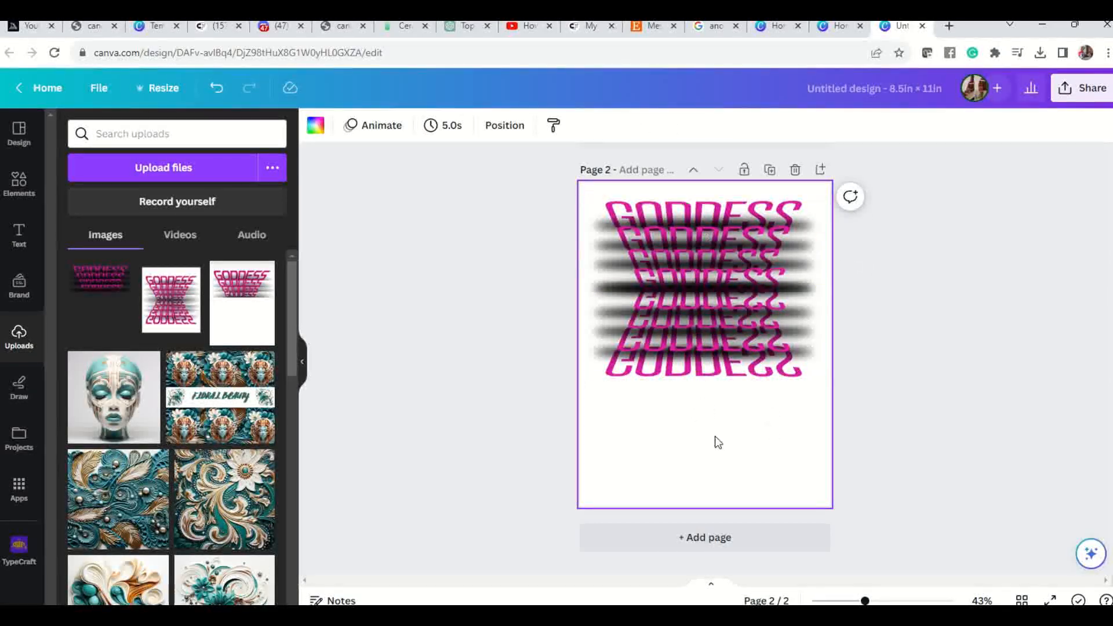
Set the page background behind the GODDESS group to black.
click(702, 335)
click(702, 335)
click(778, 245)
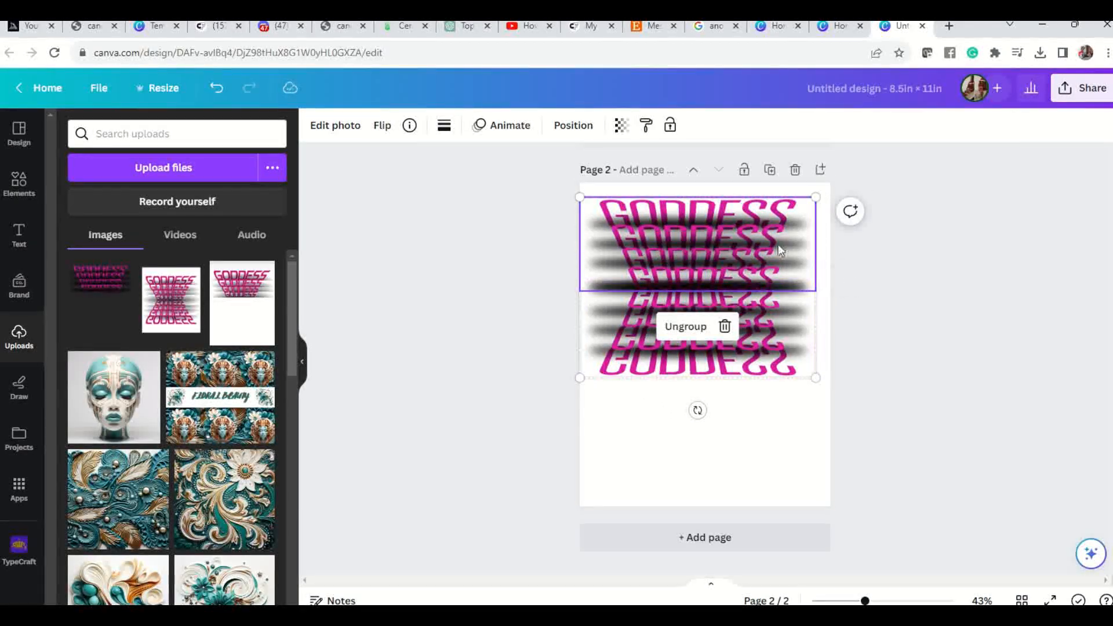
click(351, 136)
click(664, 437)
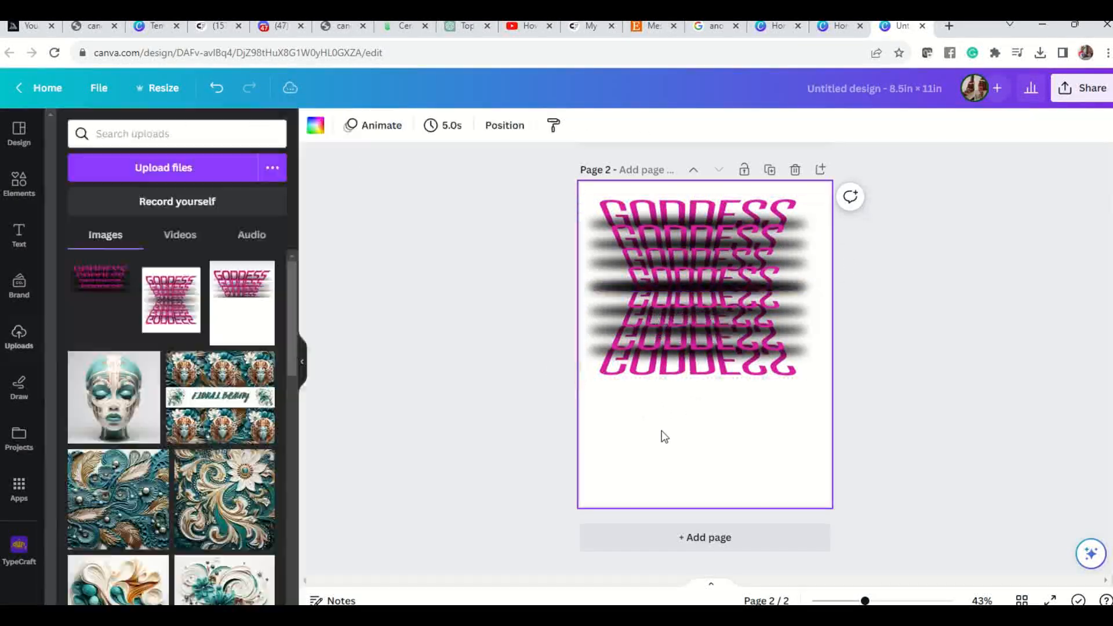
click(316, 128)
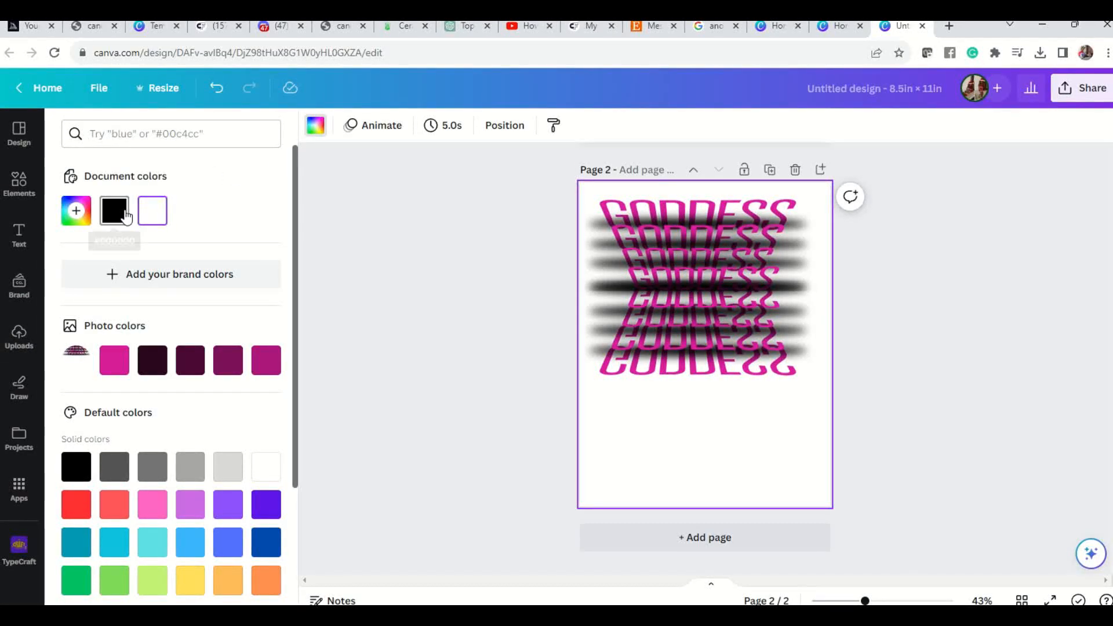
click(126, 215)
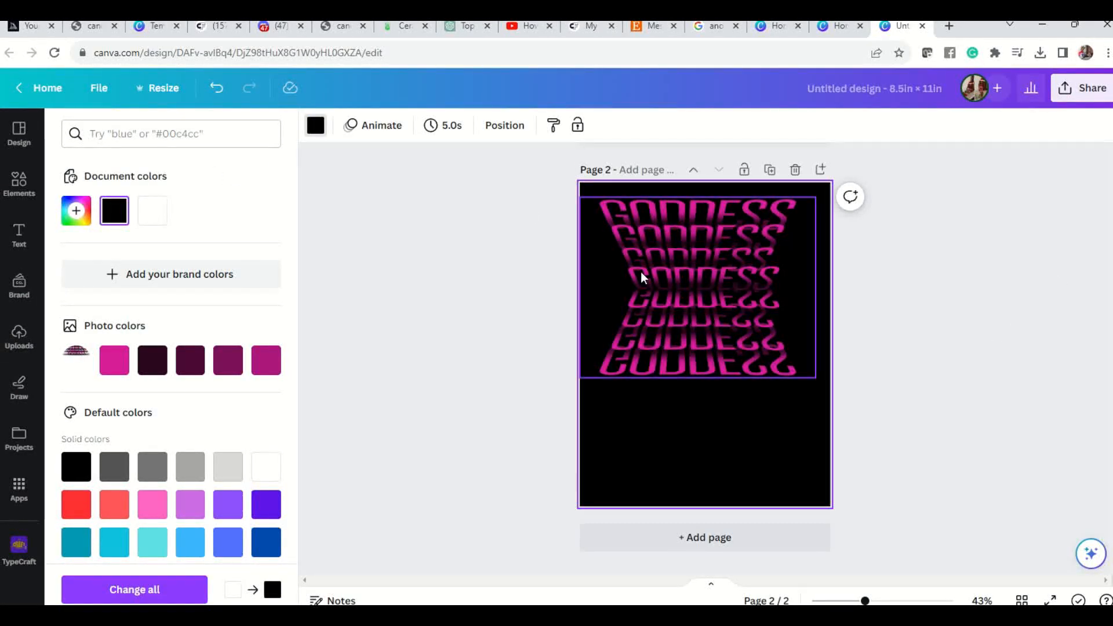
Enlarge the GODDESS group to the full page width and move it slightly lower on the page.
drag(698, 252, 705, 265)
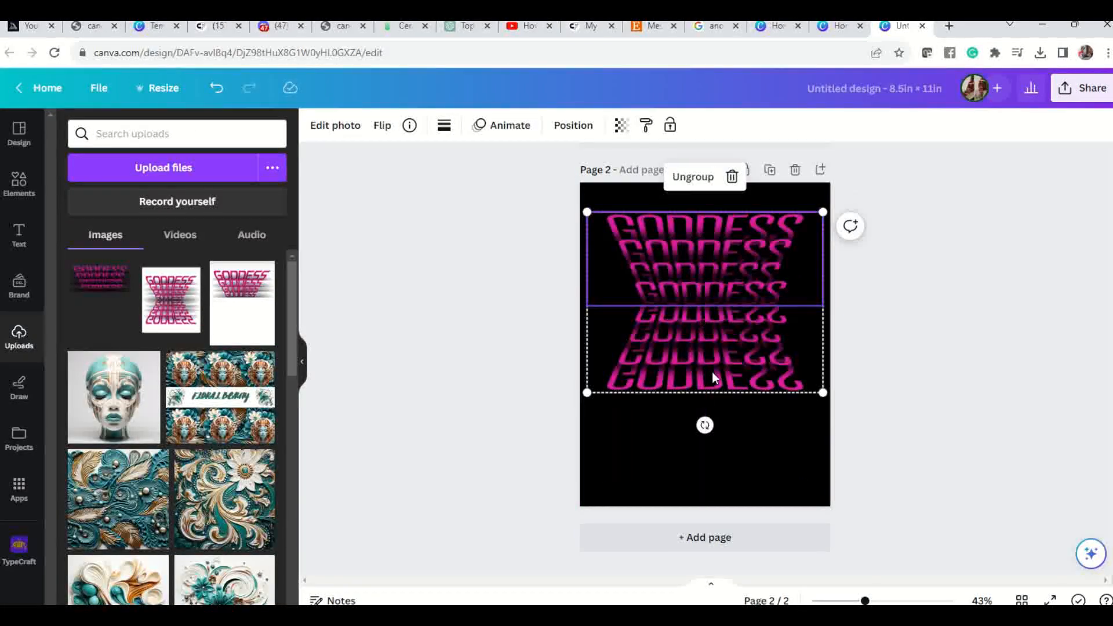
click(744, 358)
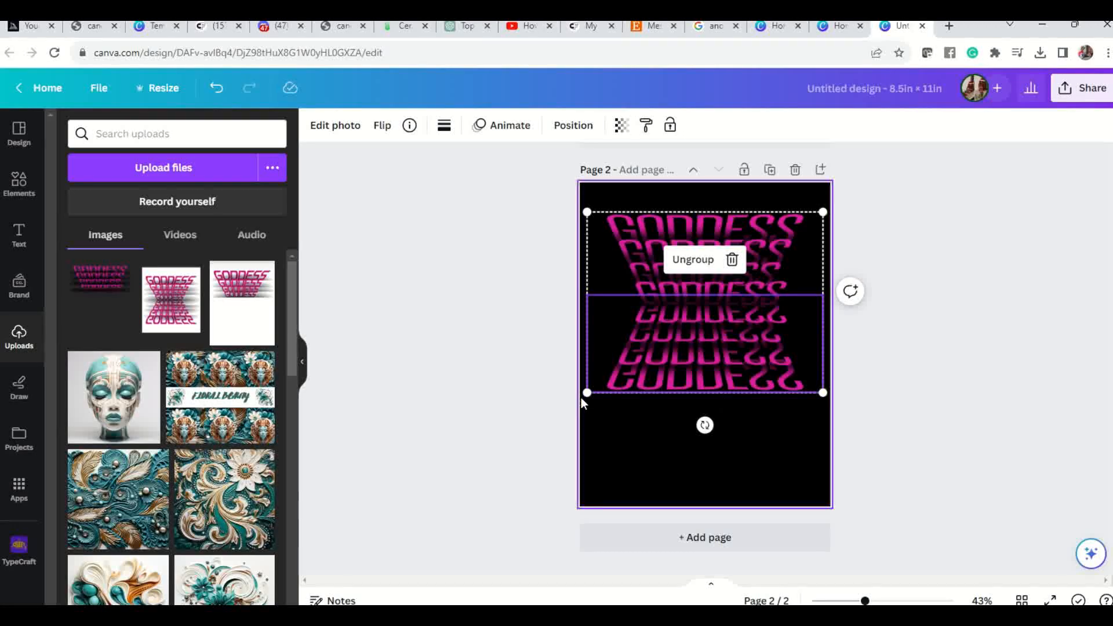
drag(589, 392, 617, 458)
drag(782, 283, 790, 282)
click(794, 439)
click(945, 410)
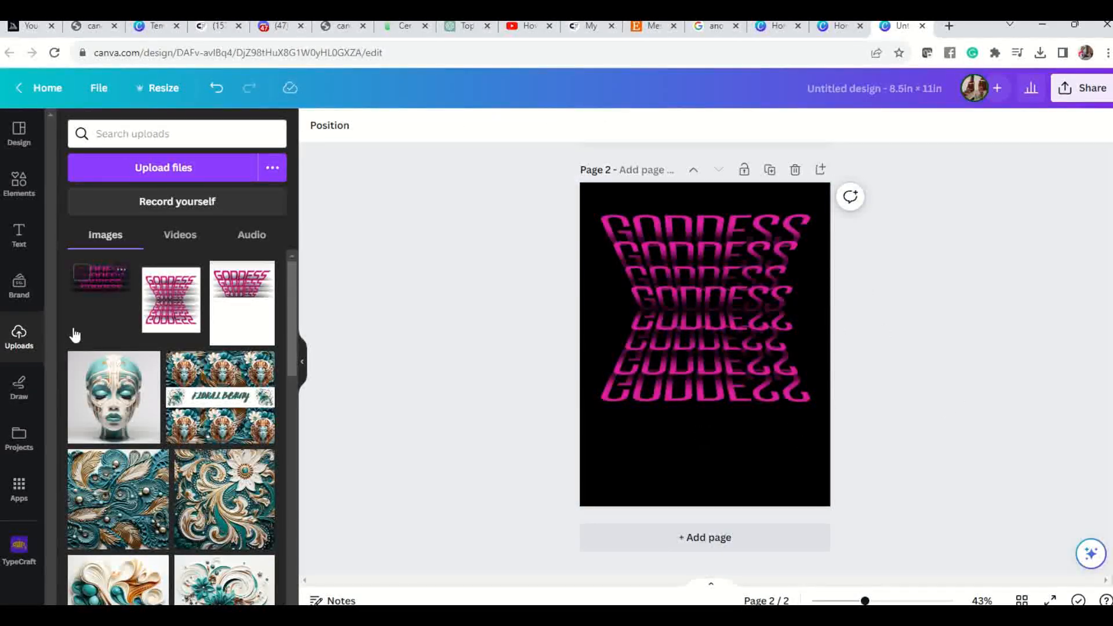
click(699, 282)
mouse_move(702, 280)
mouse_down()
mouse_move(703, 303)
mouse_move(701, 259)
mouse_move(703, 290)
mouse_move(690, 278)
mouse_move(707, 277)
mouse_move(690, 274)
mouse_move(697, 365)
mouse_move(697, 258)
mouse_move(703, 286)
mouse_up()
Change the page background to white.
click(595, 153)
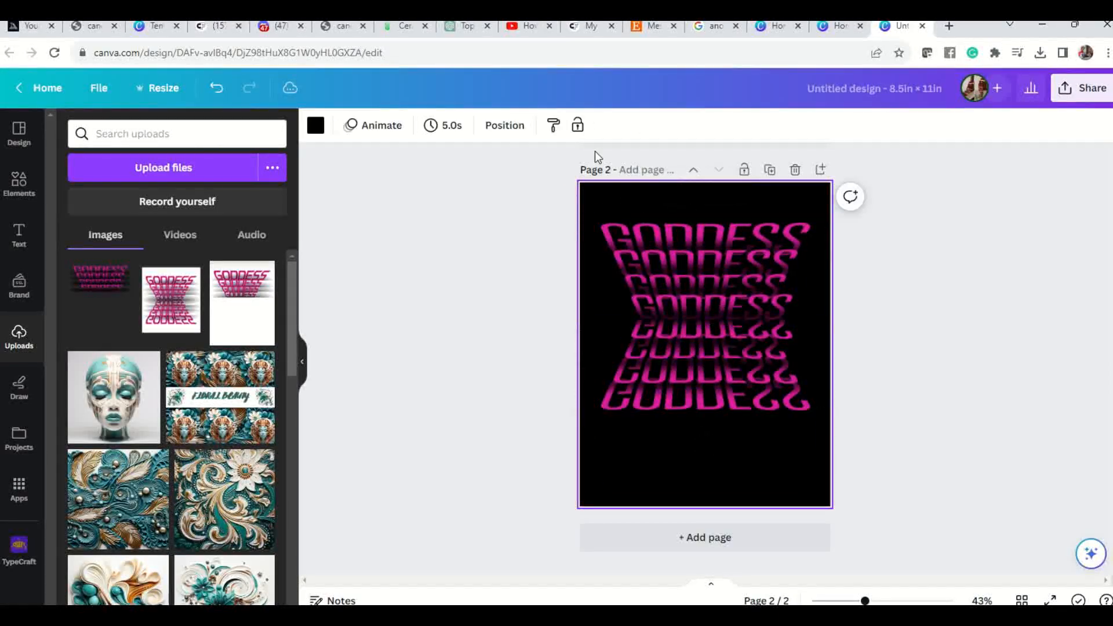
click(316, 125)
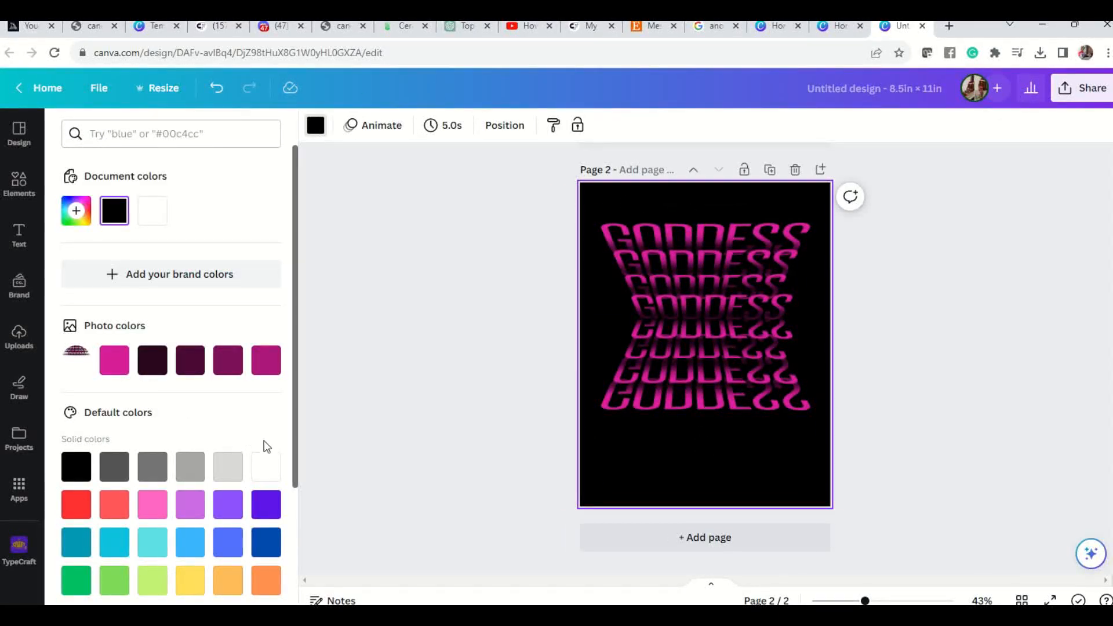
click(266, 467)
Shrink the GODDESS group slightly to leave narrow side margins and place it near the middle of the page.
click(702, 353)
mouse_move(701, 353)
mouse_down()
mouse_move(711, 371)
mouse_move(694, 374)
mouse_move(719, 374)
mouse_move(695, 349)
mouse_move(701, 368)
mouse_up()
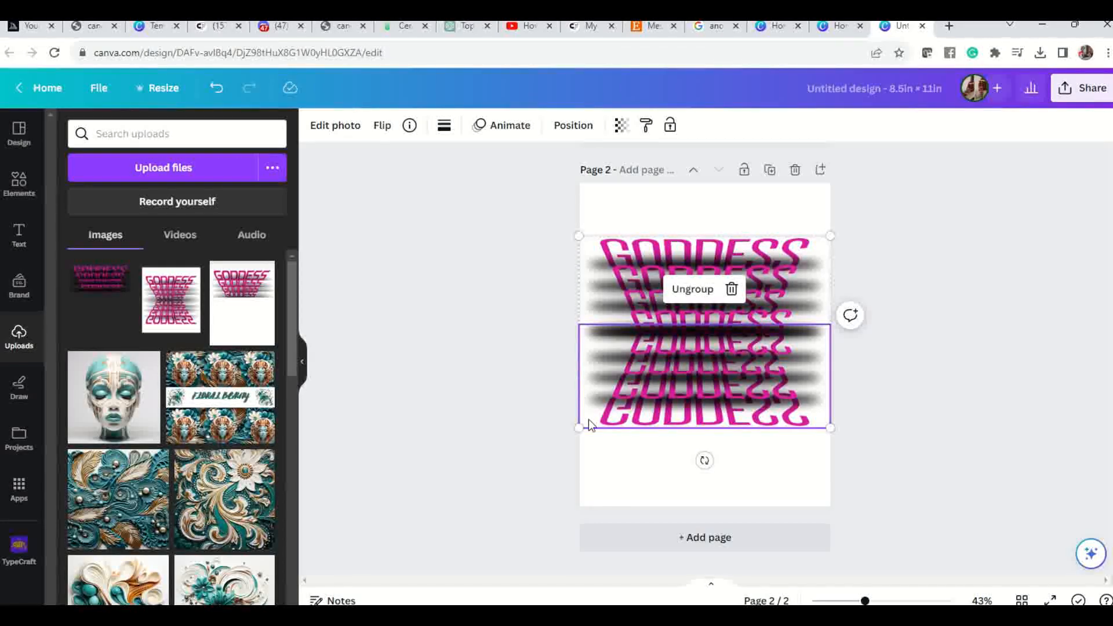
drag(581, 427, 588, 422)
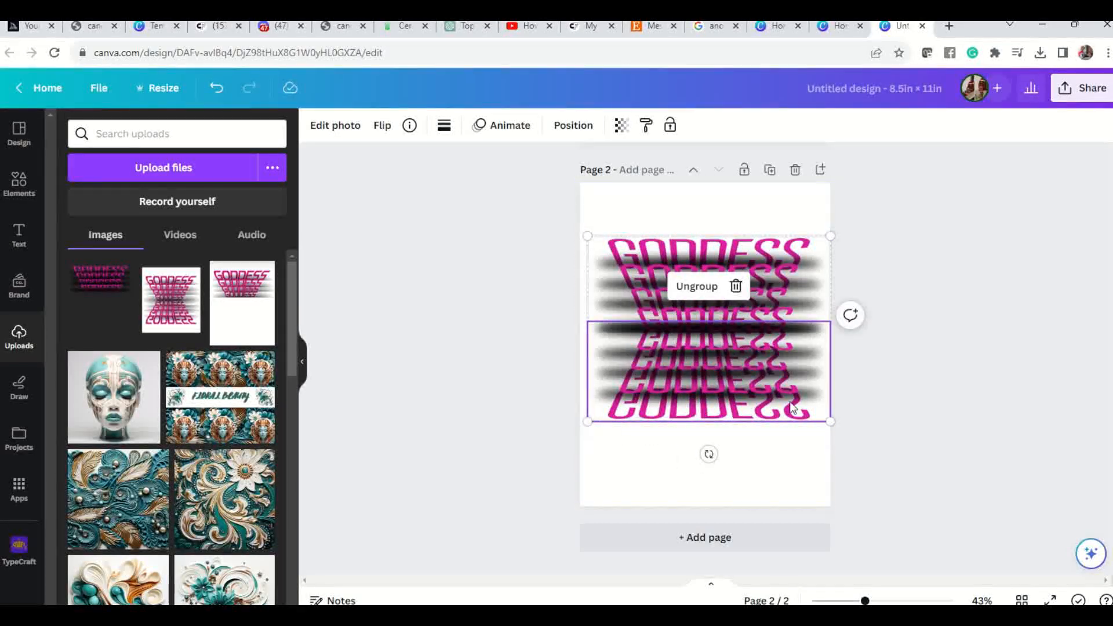
drag(829, 423, 823, 417)
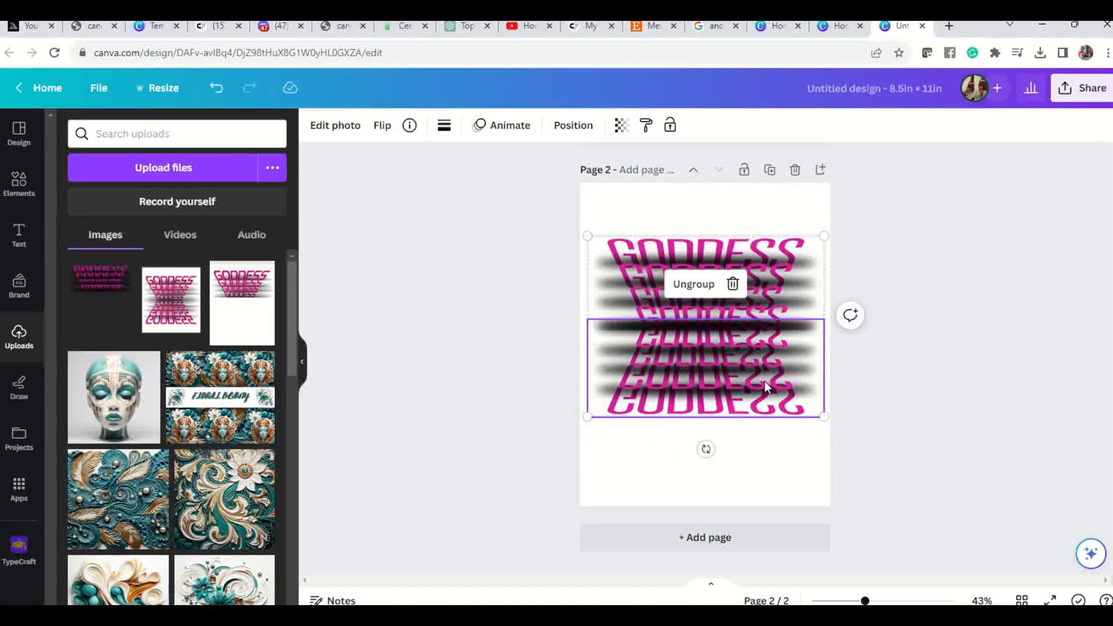
mouse_move(753, 383)
mouse_down()
mouse_move(758, 355)
mouse_move(757, 367)
mouse_up()
Switch the page background back to black.
click(760, 454)
click(766, 470)
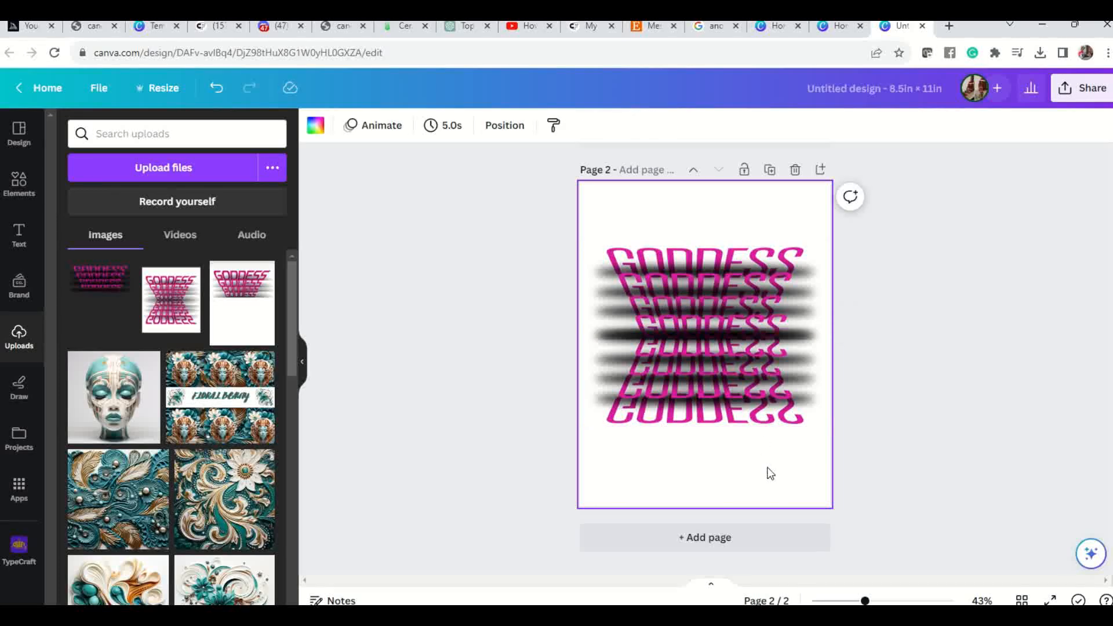
click(316, 125)
click(76, 470)
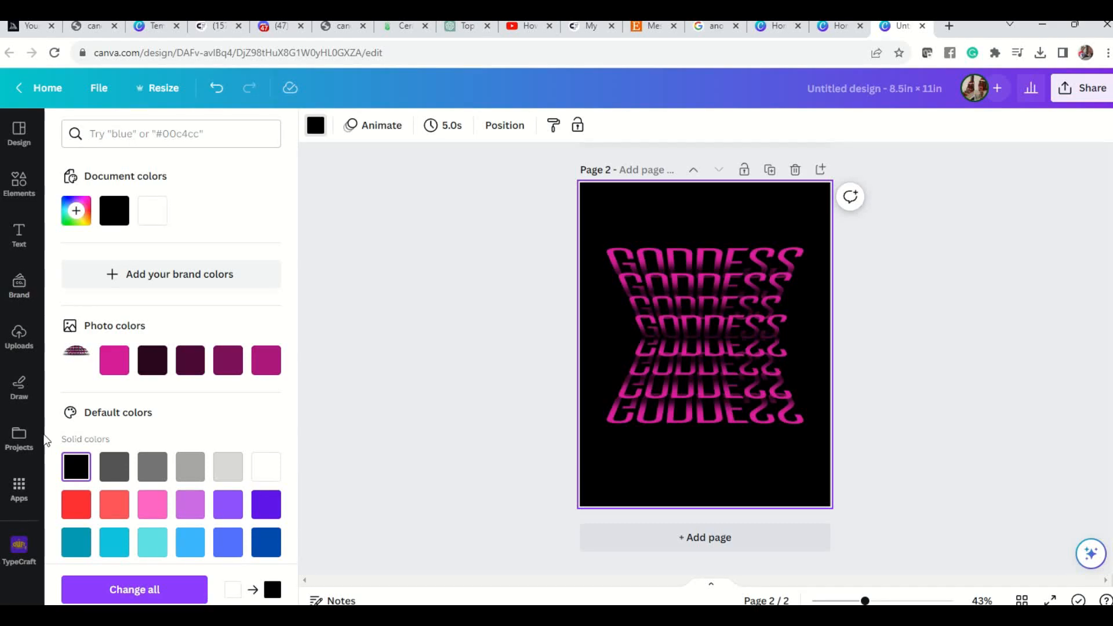
Add the uploaded picture of the curly-haired woman in a denim jacket and position it over the GODDESS text.
click(18, 346)
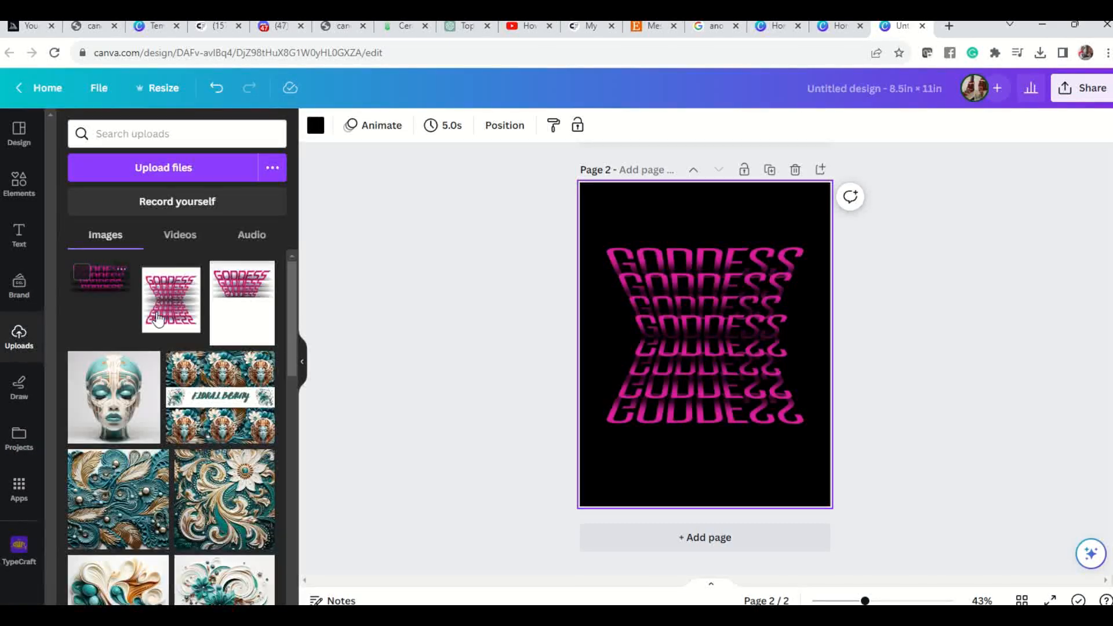
scroll(183, 316, down, 10)
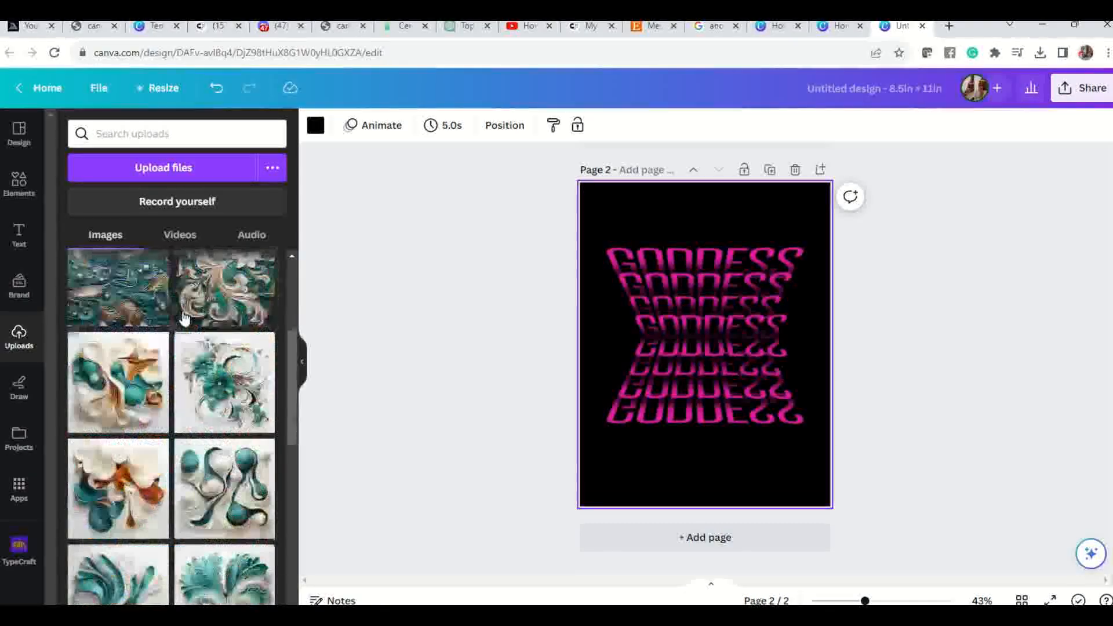
scroll(183, 307, down, 10)
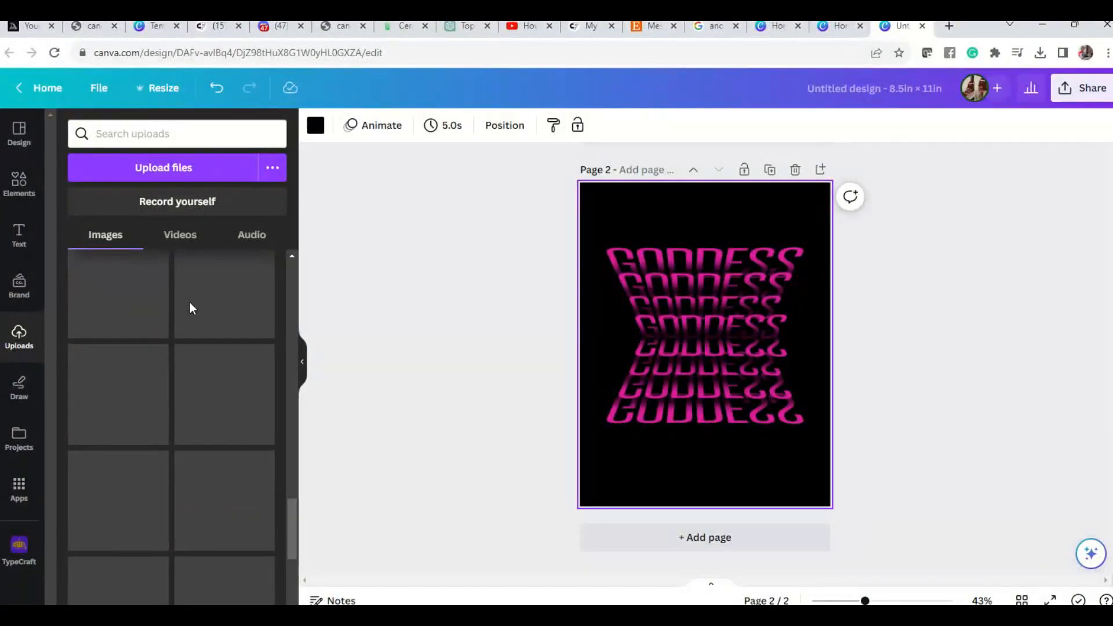
scroll(192, 309, down, 8)
scroll(200, 316, down, 6)
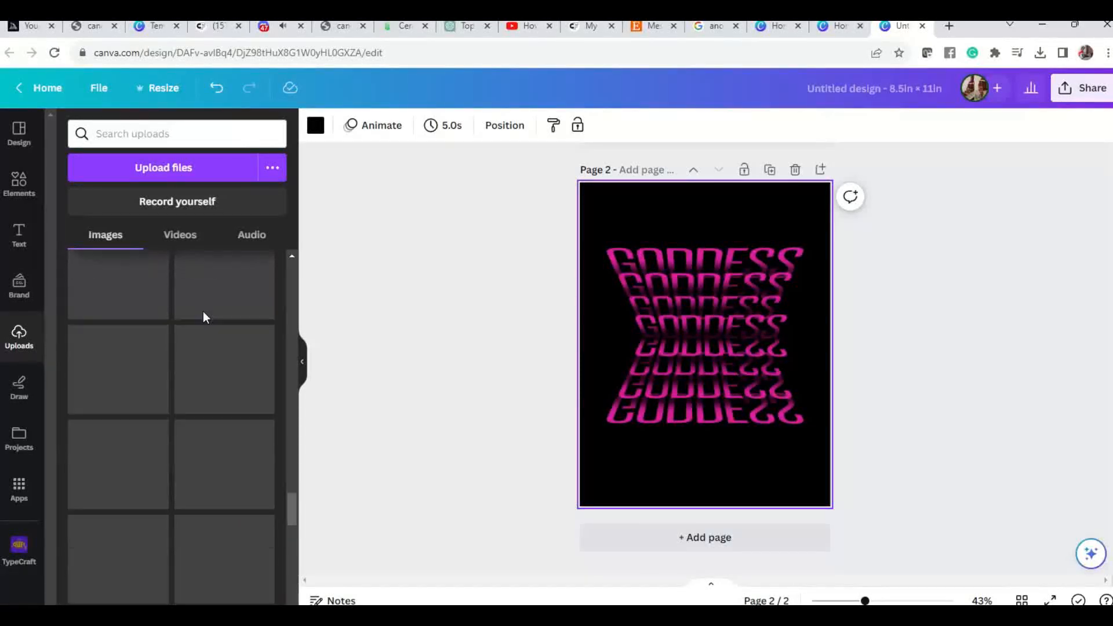
scroll(203, 318, down, 5)
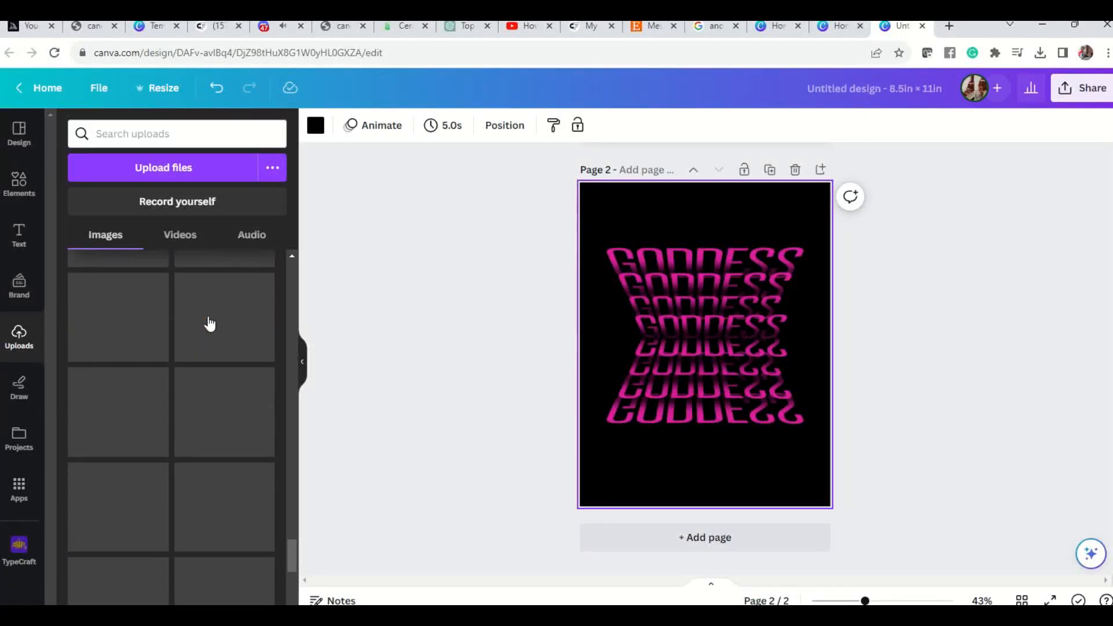
scroll(213, 335, down, 3)
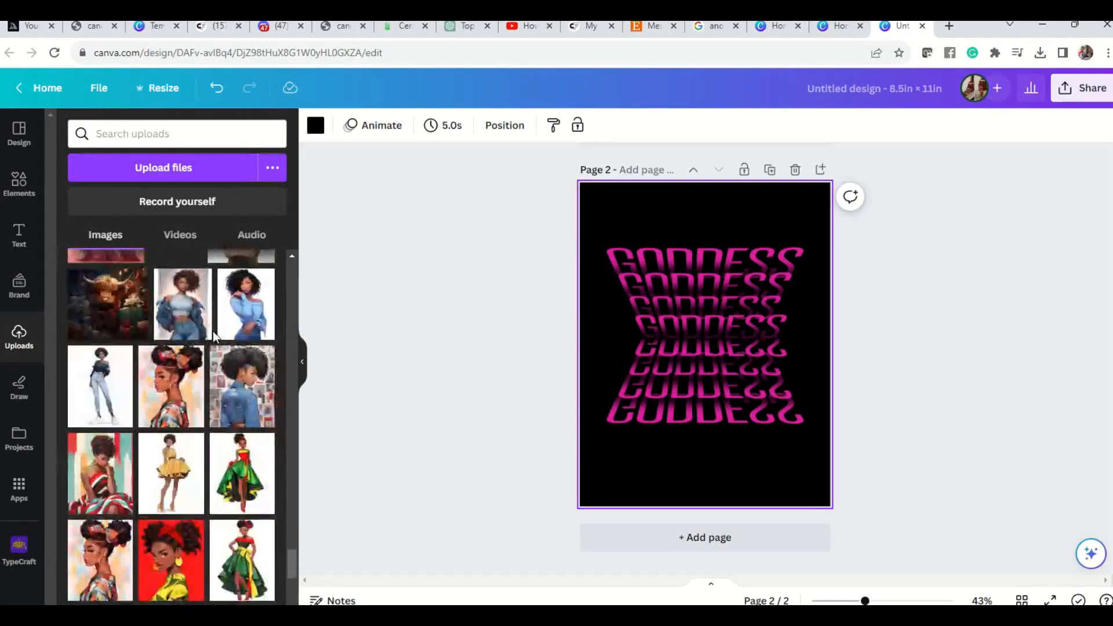
click(182, 308)
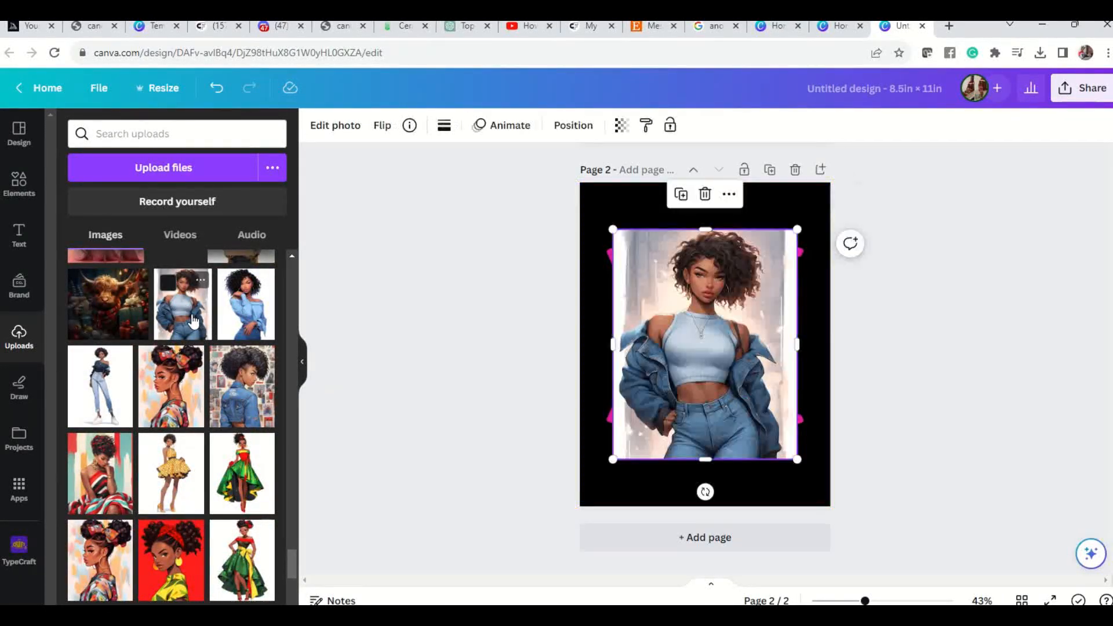
drag(704, 336, 699, 324)
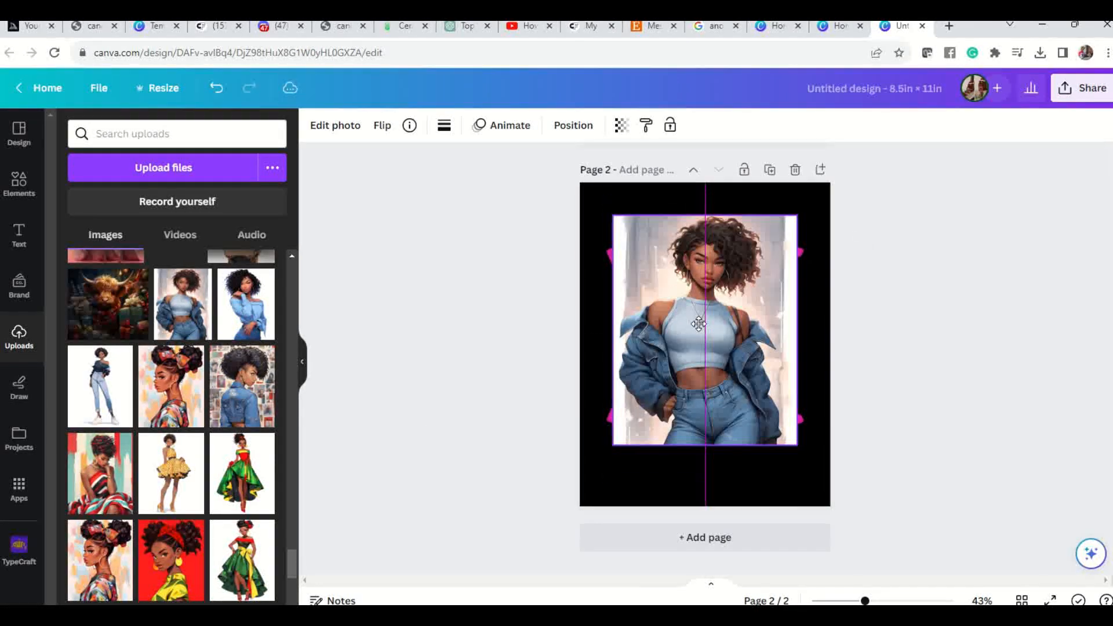
Remove the woman picture's background and scale her down to stand centred within the GODDESS stack, aligned with its lower edge.
click(336, 126)
click(93, 231)
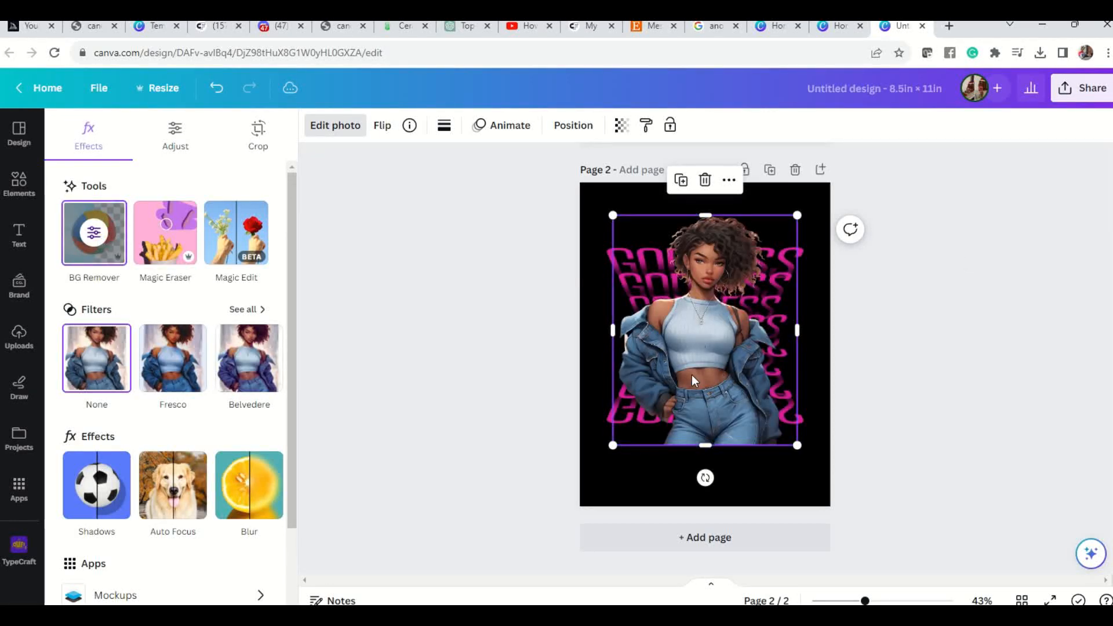
drag(609, 216, 653, 266)
drag(799, 447, 718, 410)
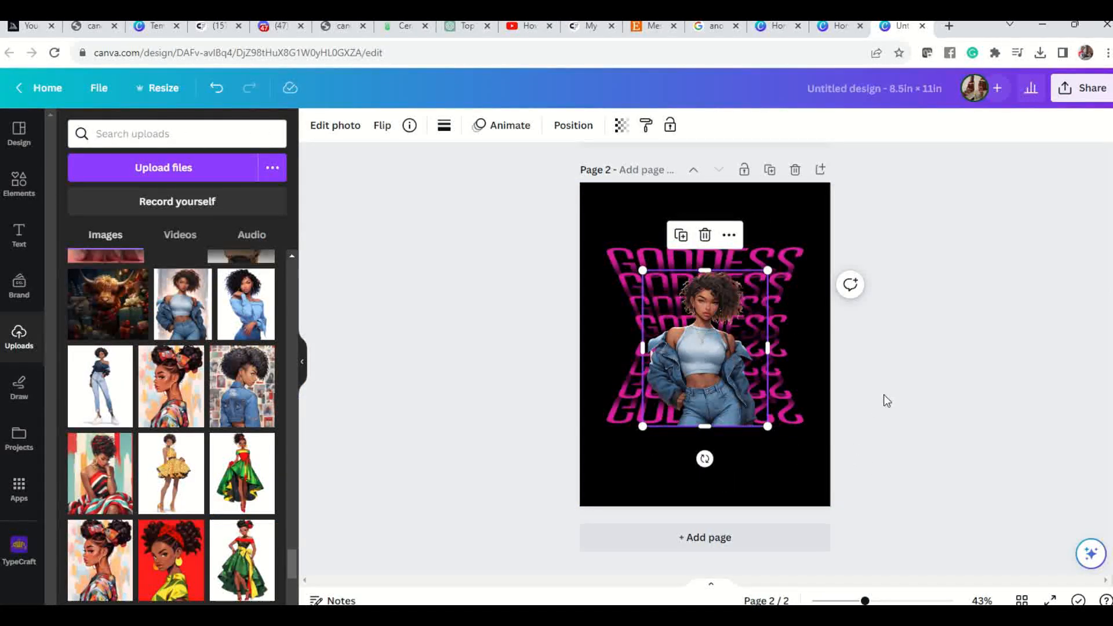
Preview the combined text and woman design in full screen, then return to the editor.
click(753, 250)
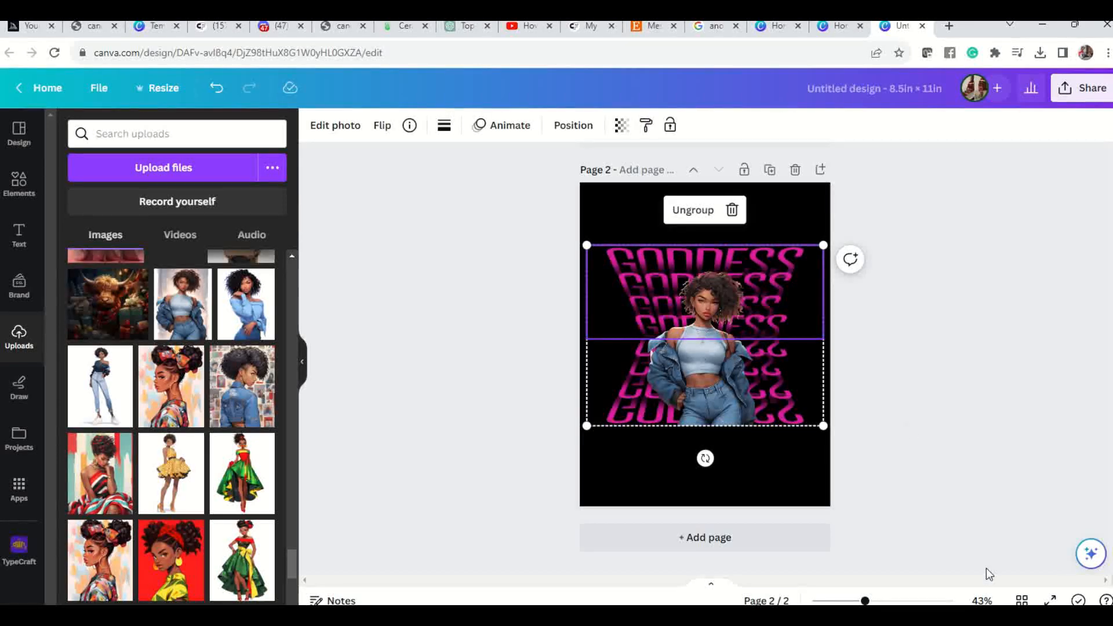
click(1078, 600)
click(770, 576)
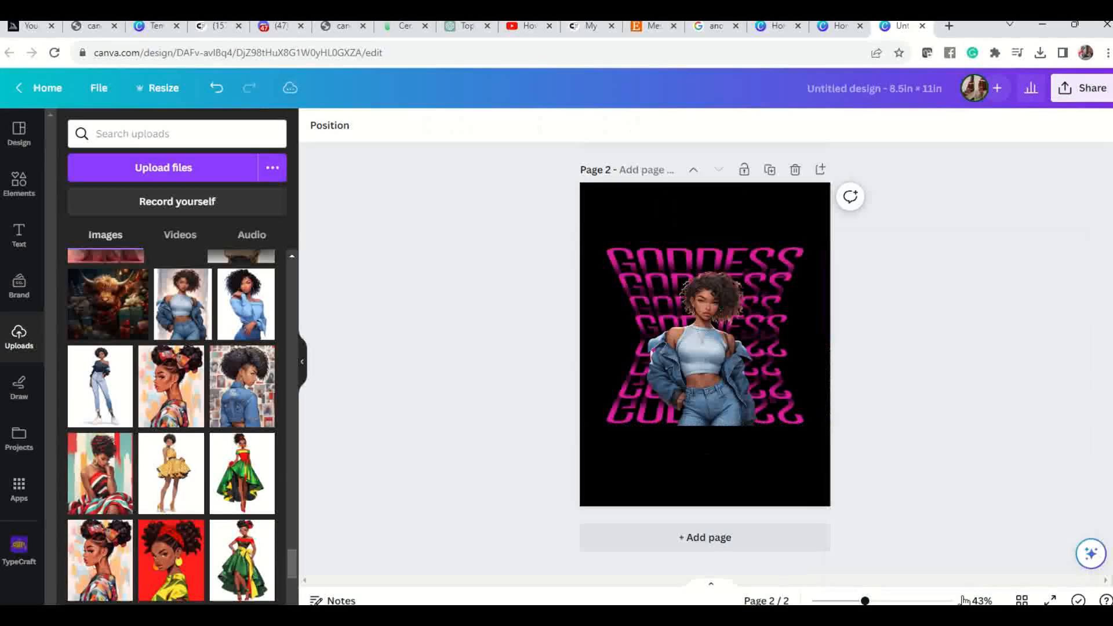
click(1050, 600)
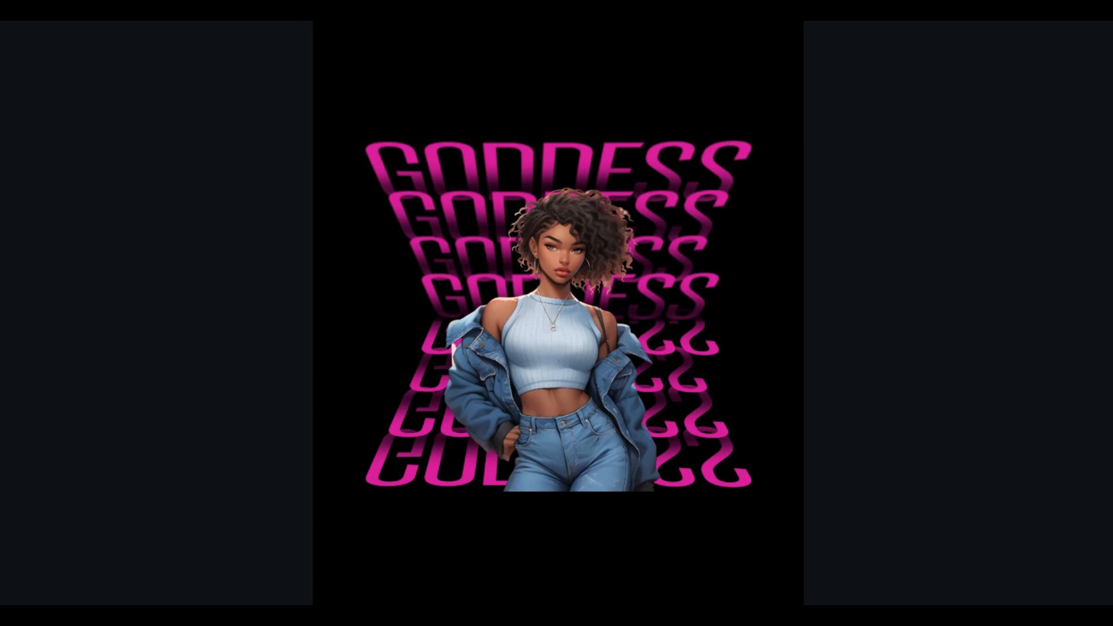
key(Escape)
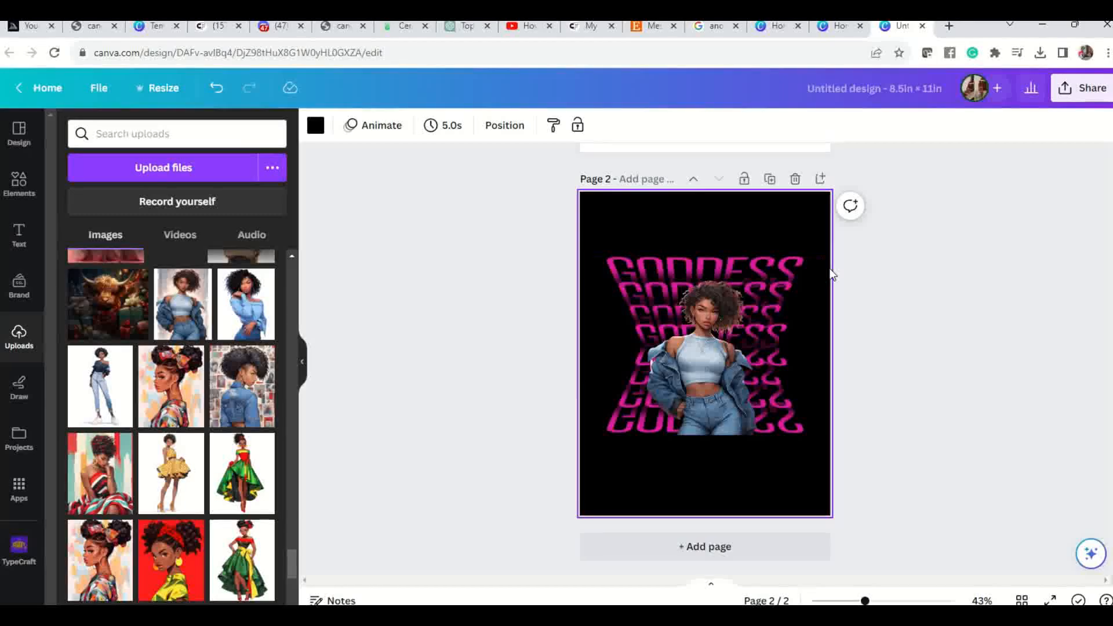
Enlarge the GODDESS group until its transparent edges extend past both sides of the page.
click(725, 264)
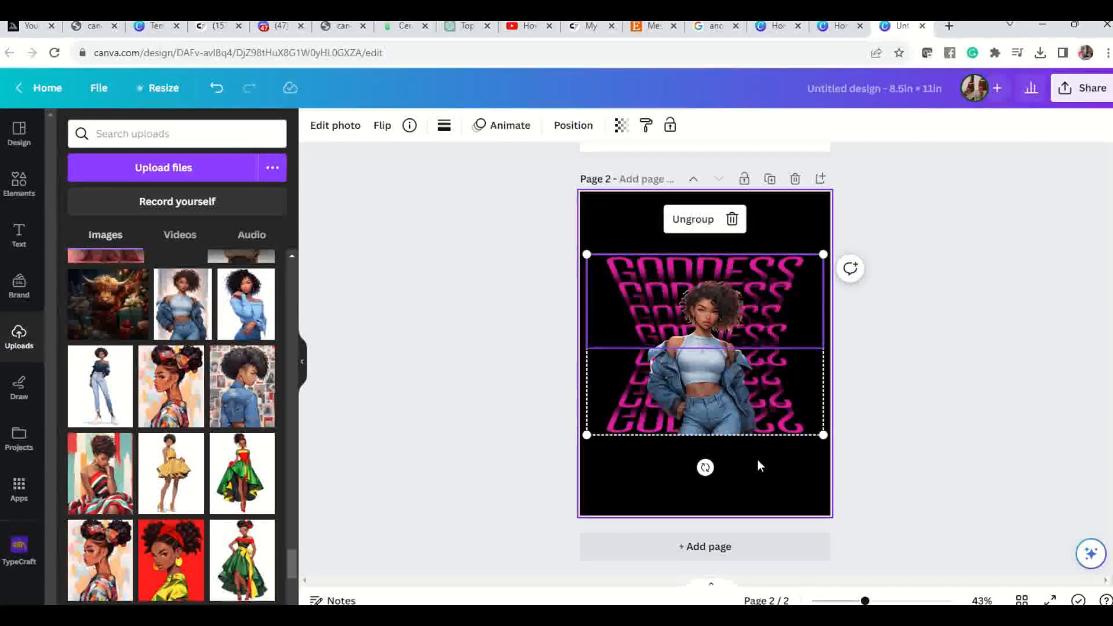
drag(587, 255, 570, 220)
drag(824, 232, 853, 211)
mouse_move(774, 277)
mouse_down()
mouse_move(774, 311)
mouse_move(781, 287)
mouse_up()
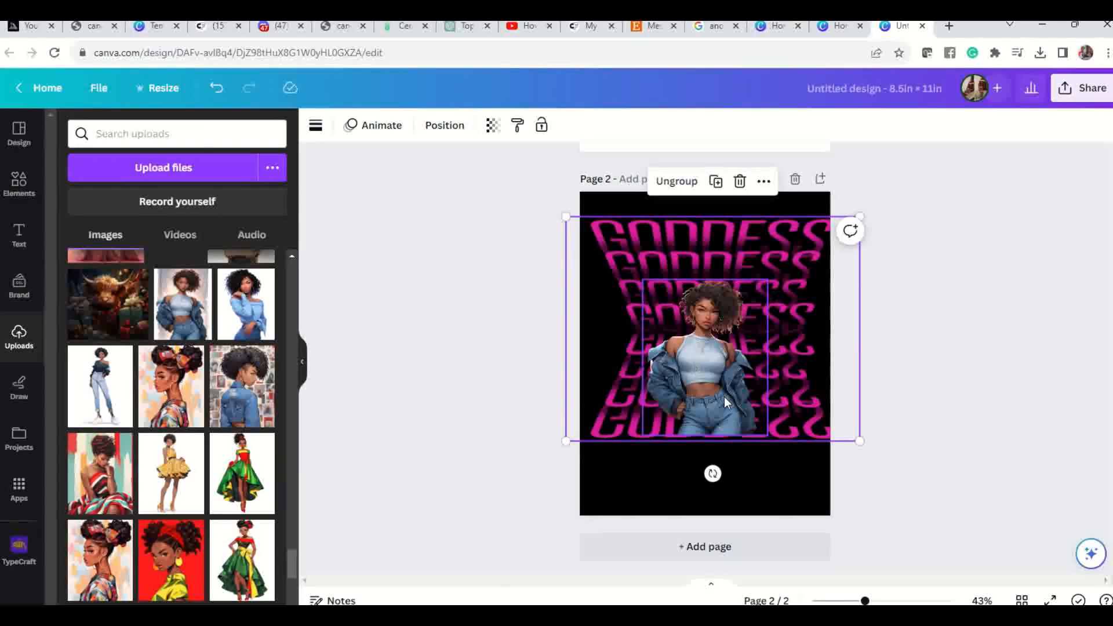
Enlarge the woman picture and centre it over the GODDESS group, keeping her cut-off edge near the last text line.
drag(708, 397, 722, 396)
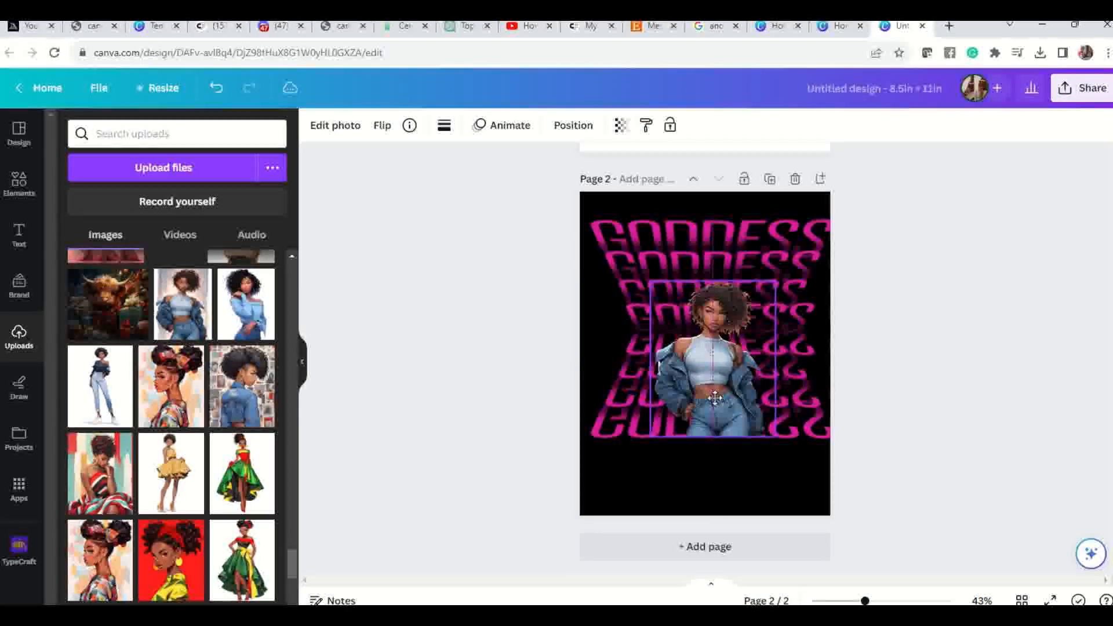
drag(775, 282, 793, 222)
drag(753, 344, 732, 335)
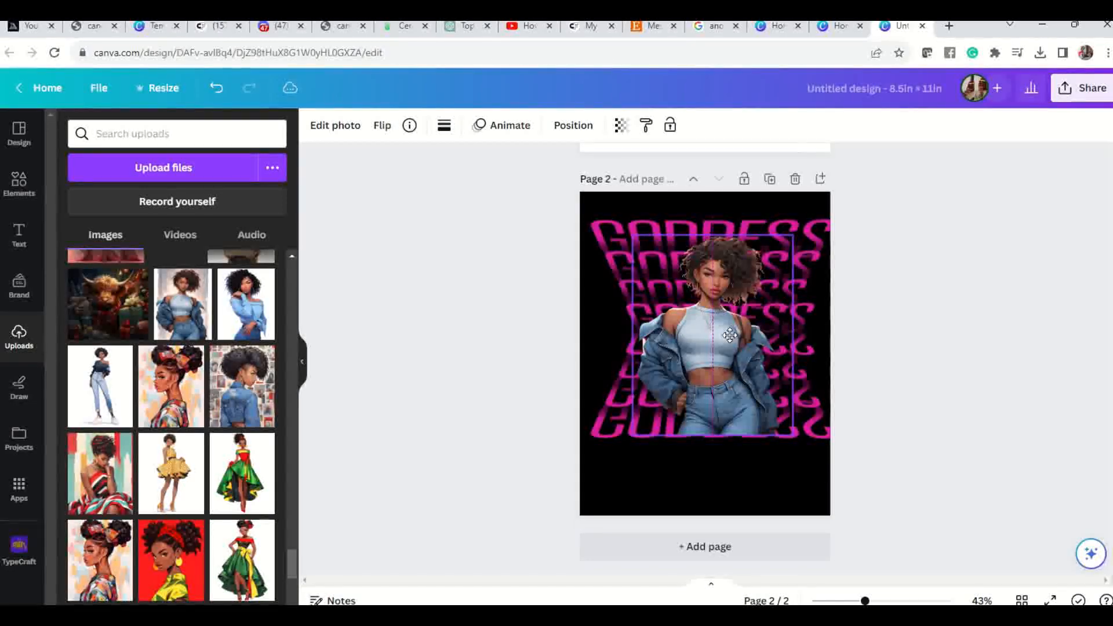
Select the GODDESS group and the woman together and centre them on the page.
click(867, 326)
drag(546, 200, 889, 479)
click(711, 322)
mouse_move(710, 331)
mouse_down()
mouse_move(704, 323)
mouse_move(705, 341)
mouse_up()
Check the enlarged, centred design in full screen and return to the editor.
click(882, 339)
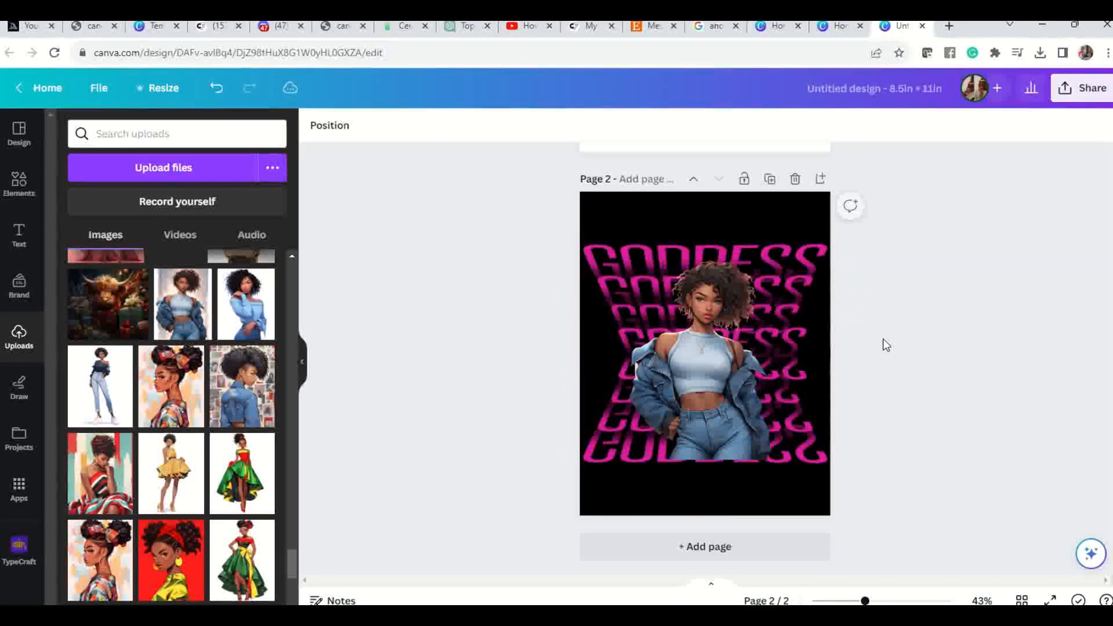
click(1049, 600)
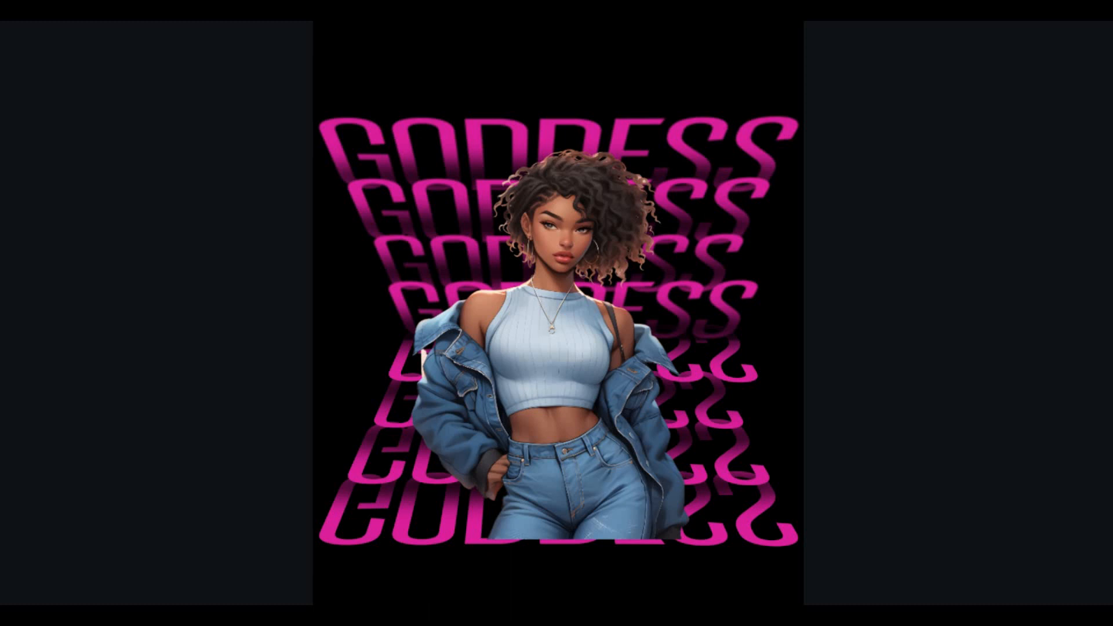
key(Escape)
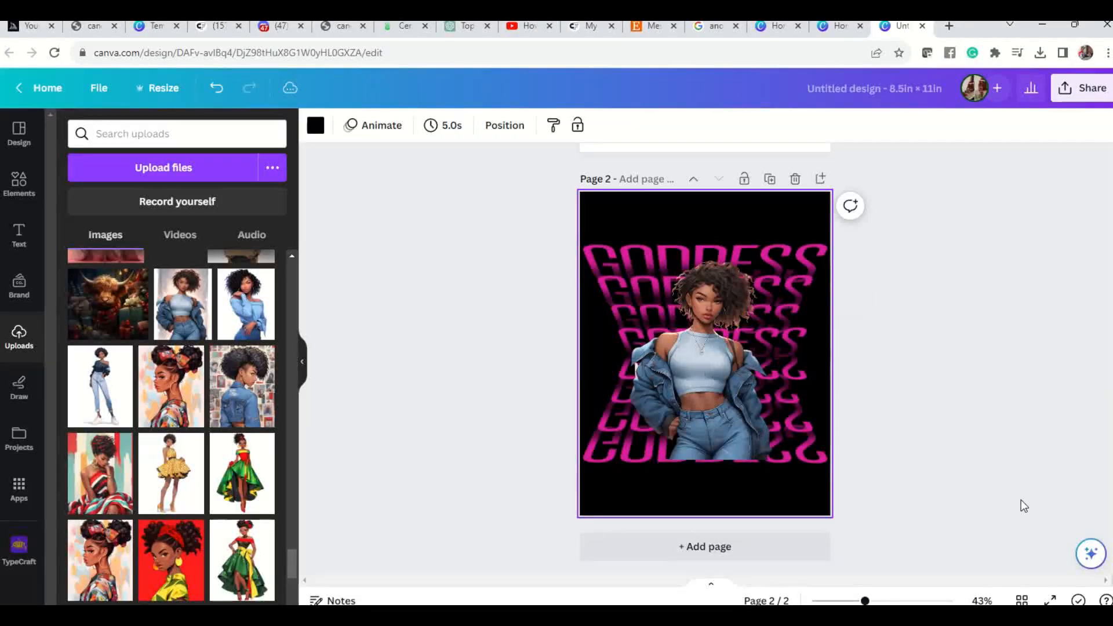
Nudge the woman picture on page 2 slightly to the left over the GODDESS group.
click(715, 292)
drag(715, 294, 711, 293)
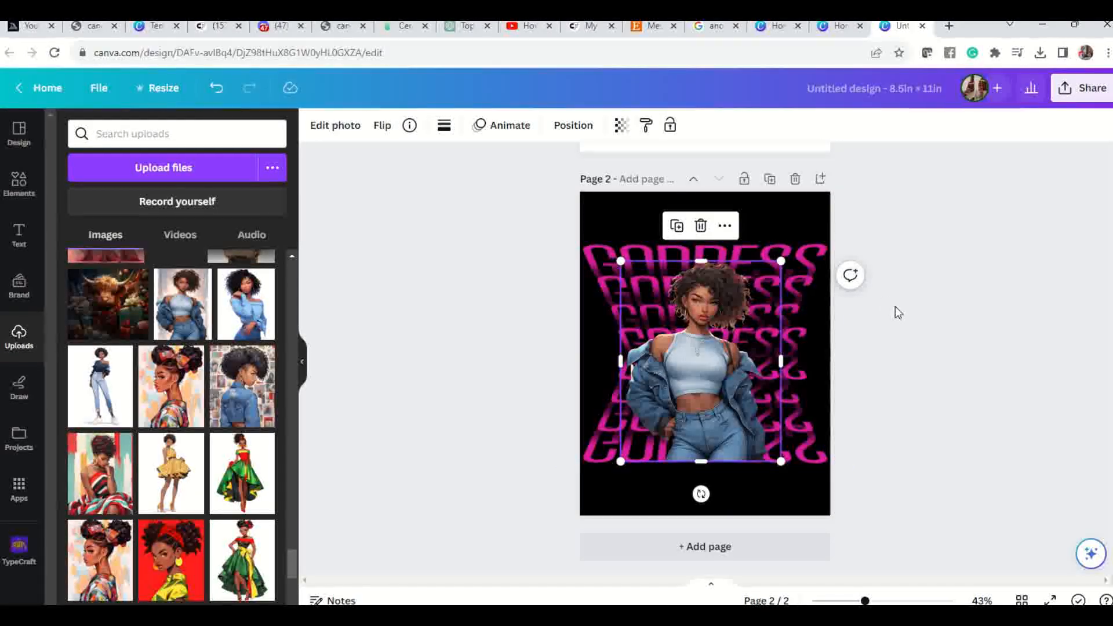
click(684, 207)
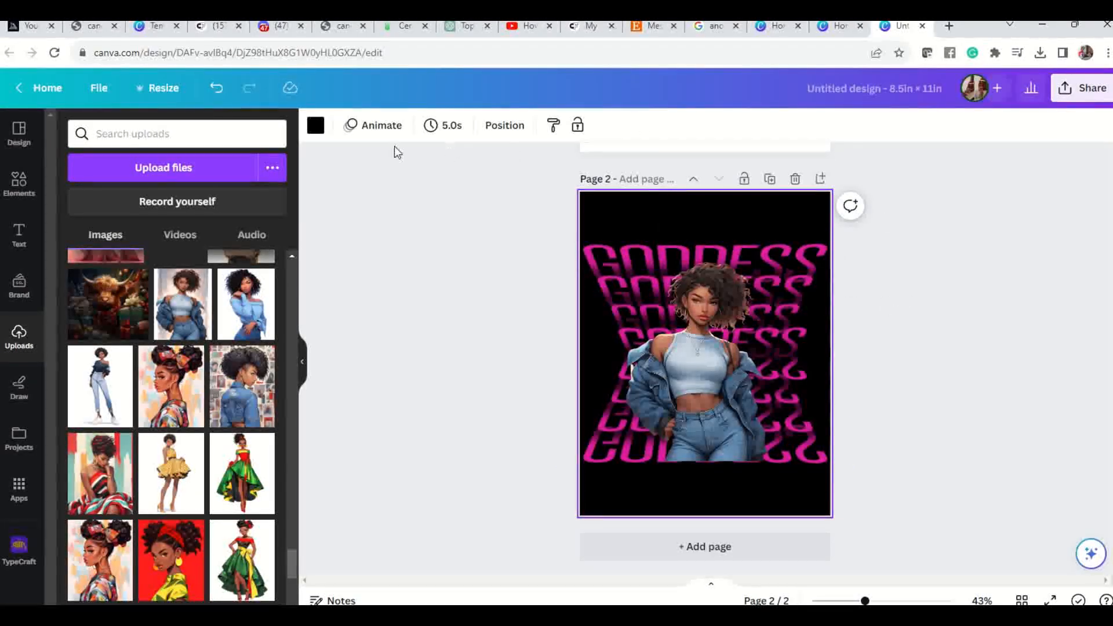
Try solid blue, magenta and pink page backgrounds plus grey and yellow-to-pink gradients, checking the yellow-to-pink one in full screen.
click(316, 125)
click(262, 583)
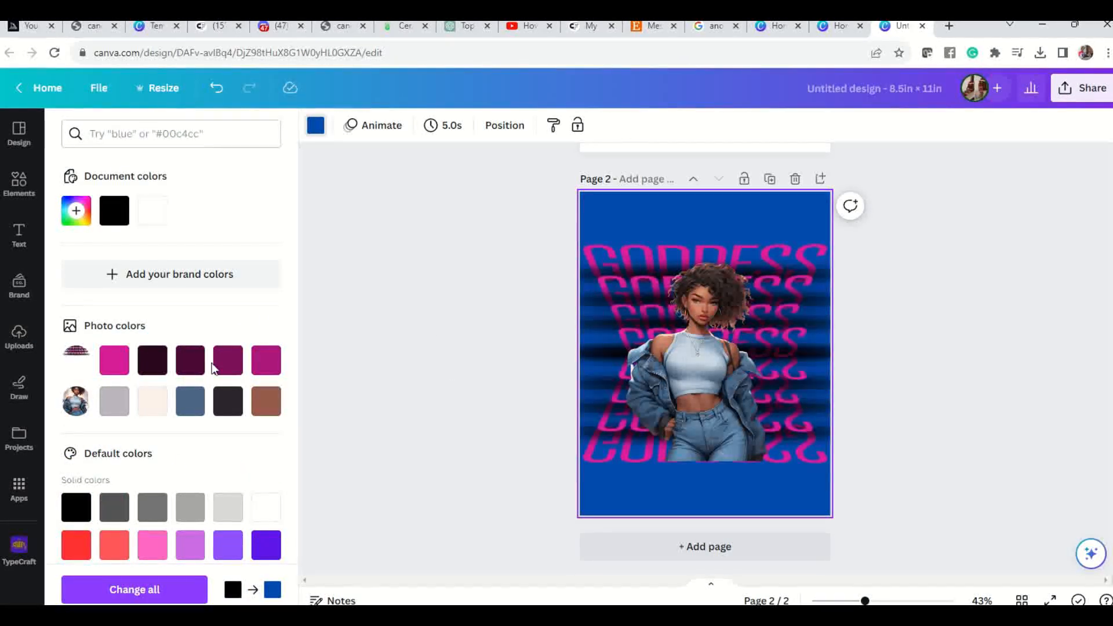
click(239, 359)
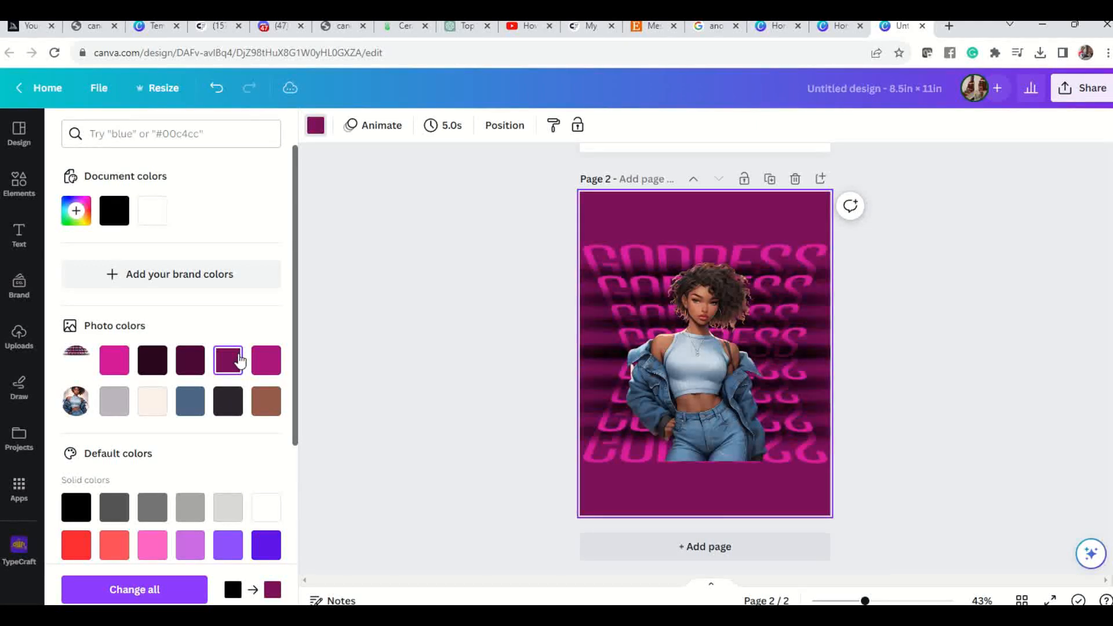
click(265, 368)
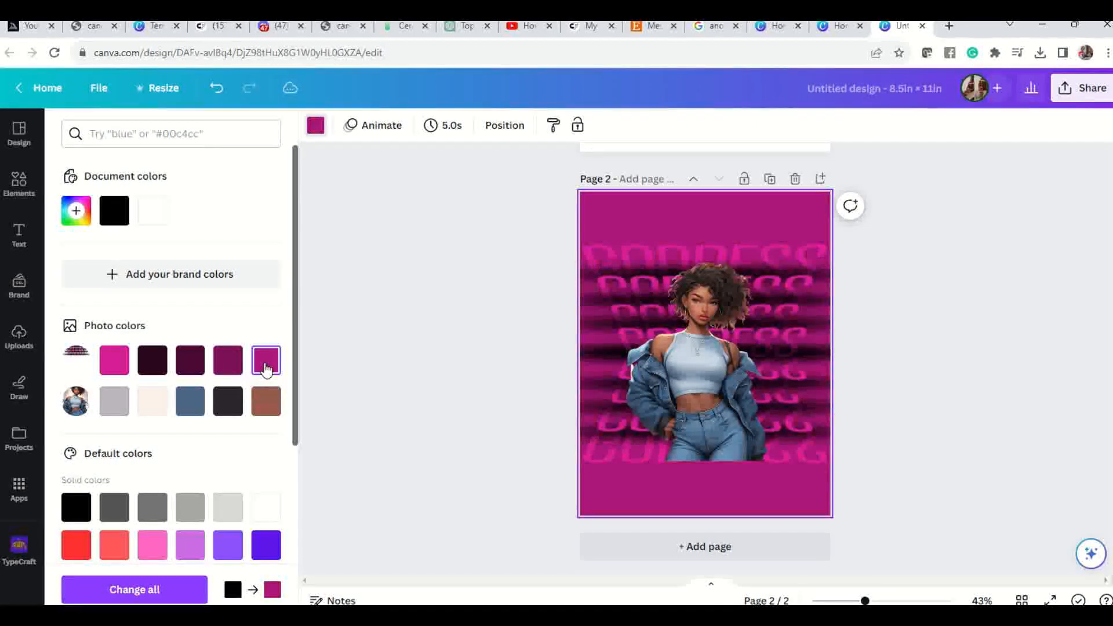
click(157, 555)
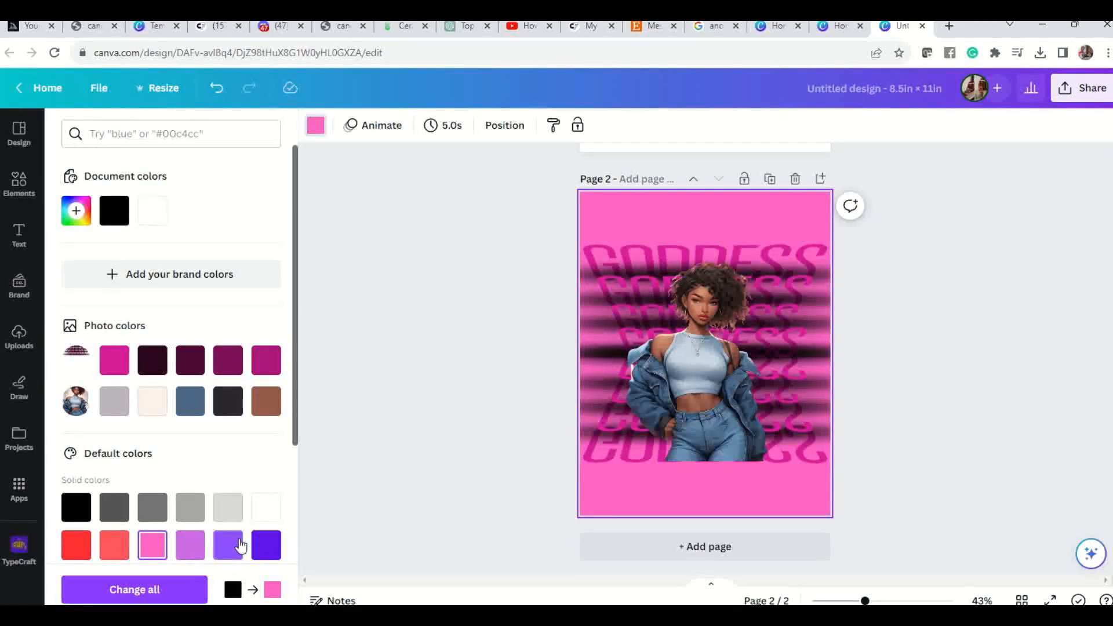
scroll(192, 539, down, 4)
click(201, 481)
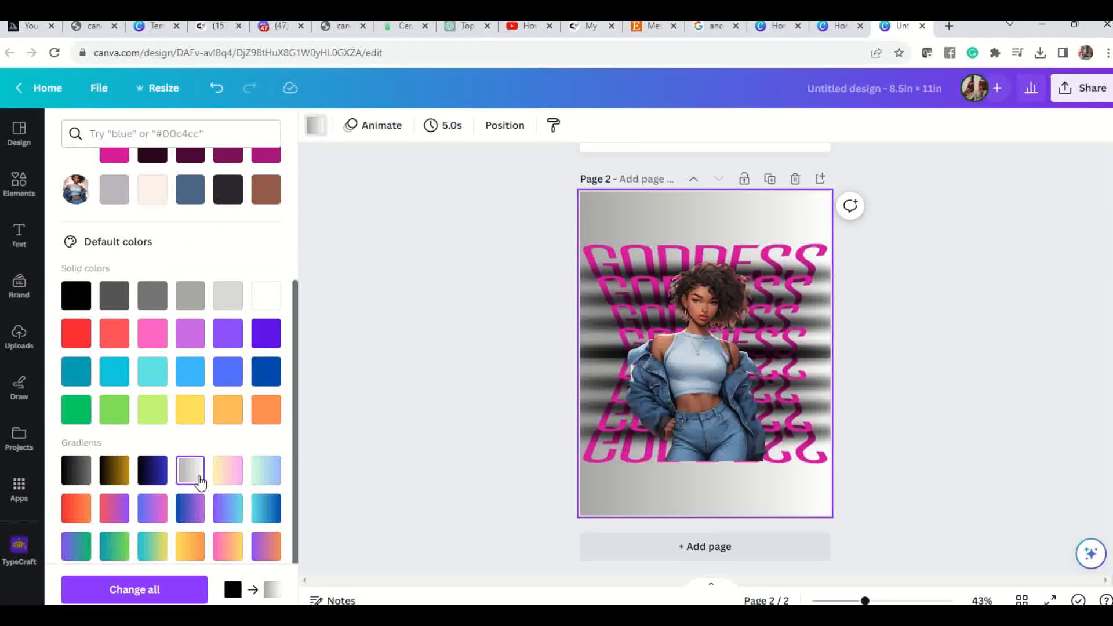
click(228, 475)
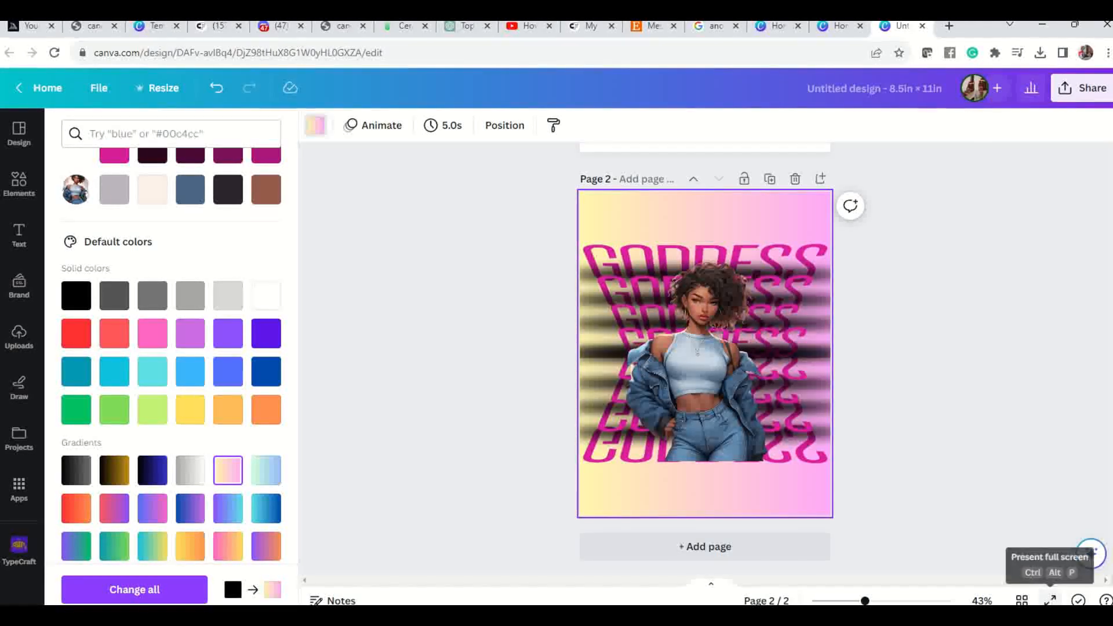
click(1050, 600)
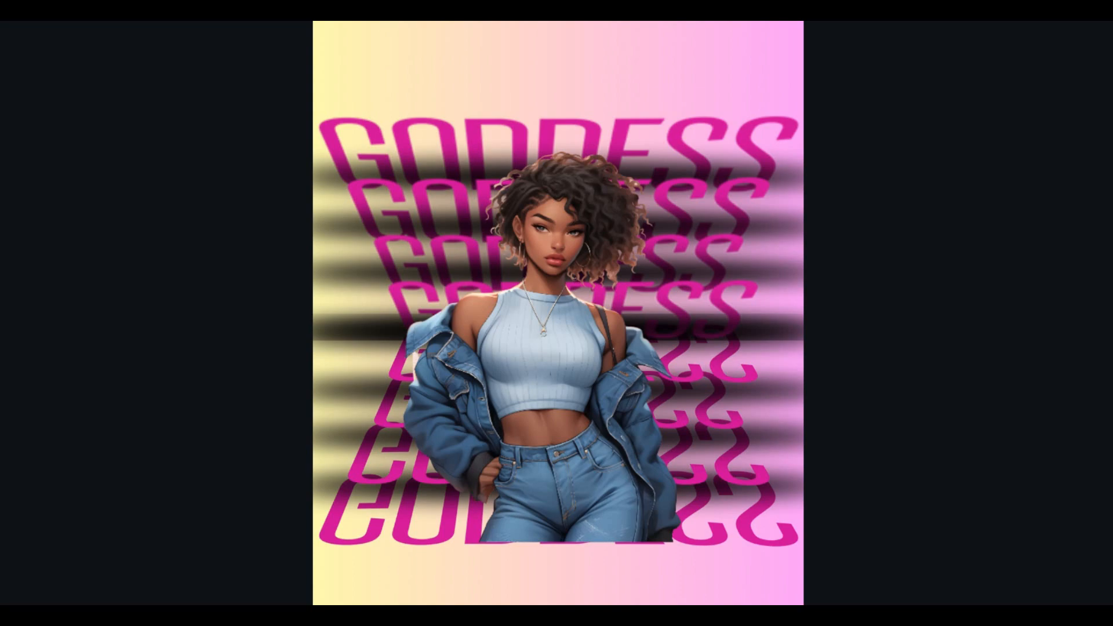
key(Escape)
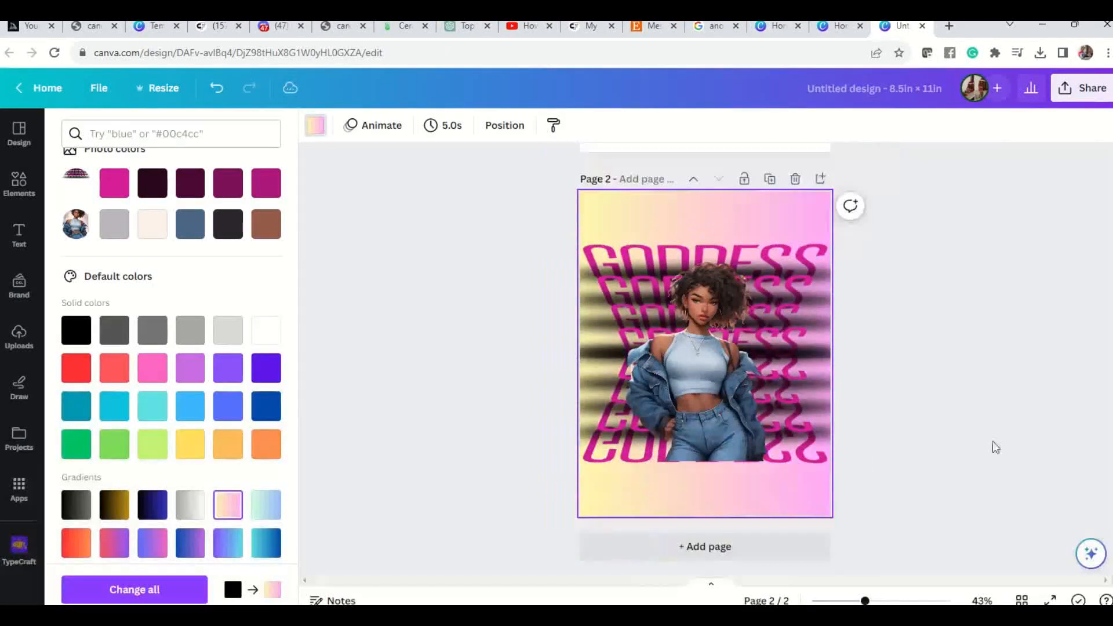
Set page 2's background to the black-to-blue linear gradient and check the design in full screen.
click(152, 505)
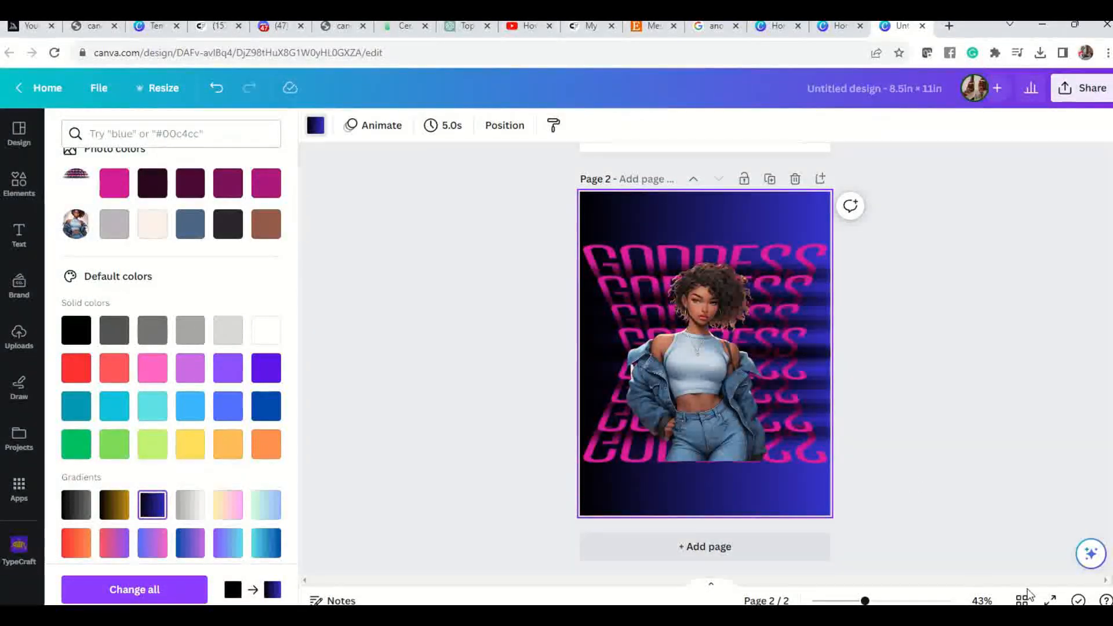
click(1047, 601)
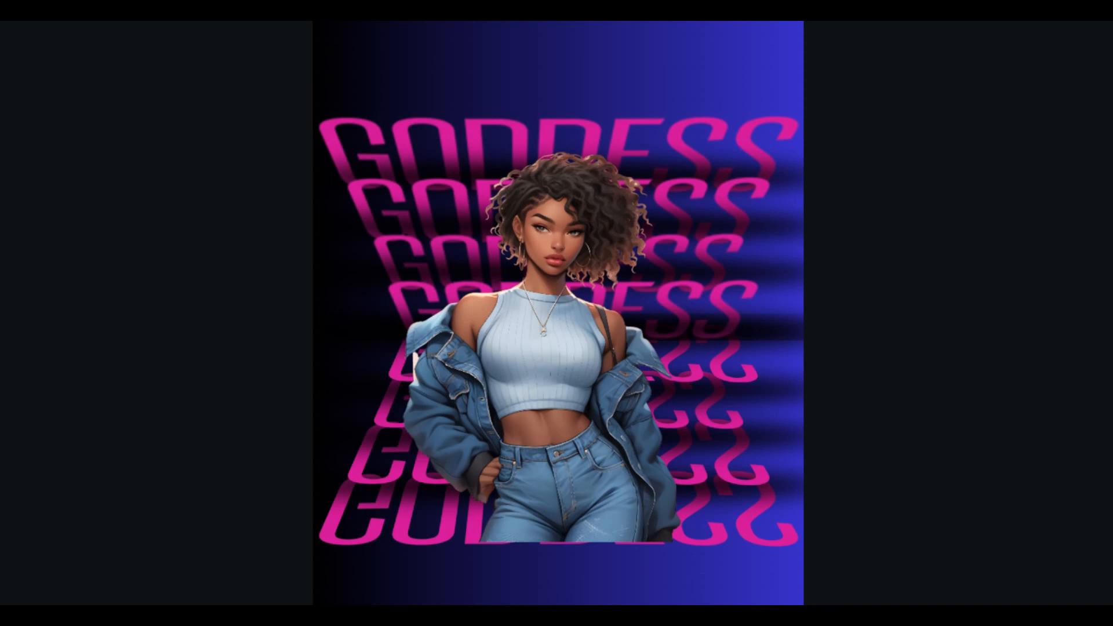
key(Escape)
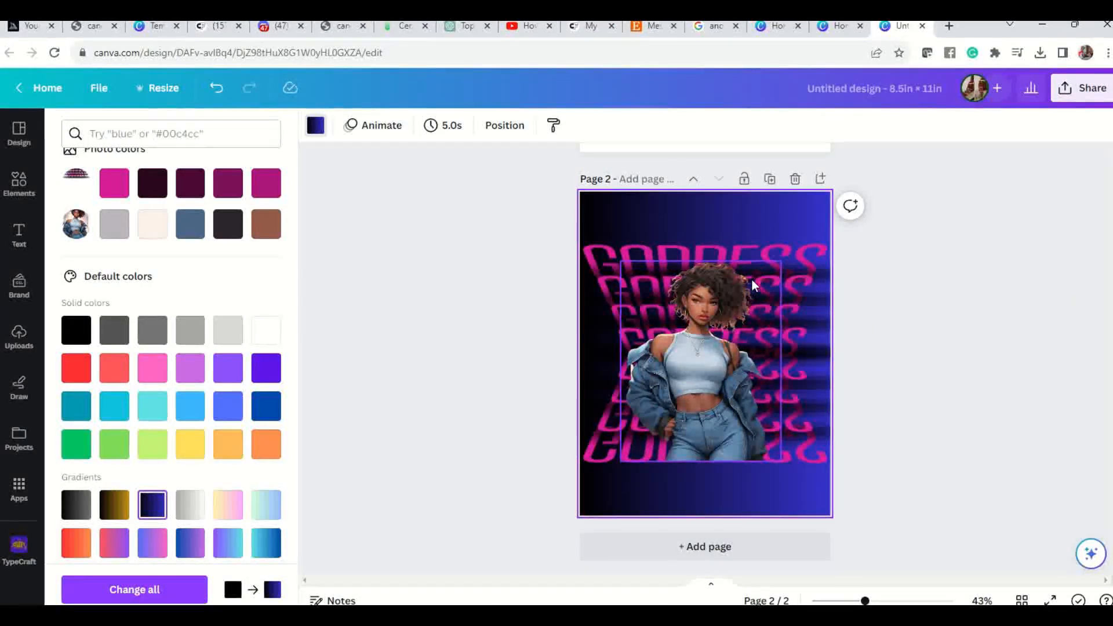
Duplicate page 2 and give the copy a solid light blue background.
click(770, 181)
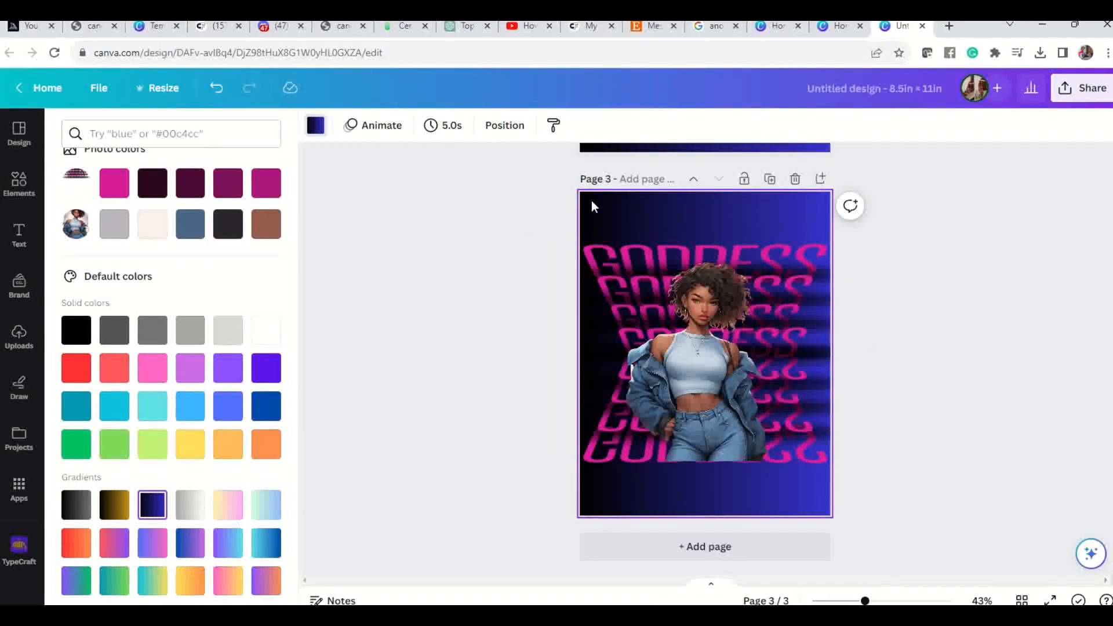
click(152, 369)
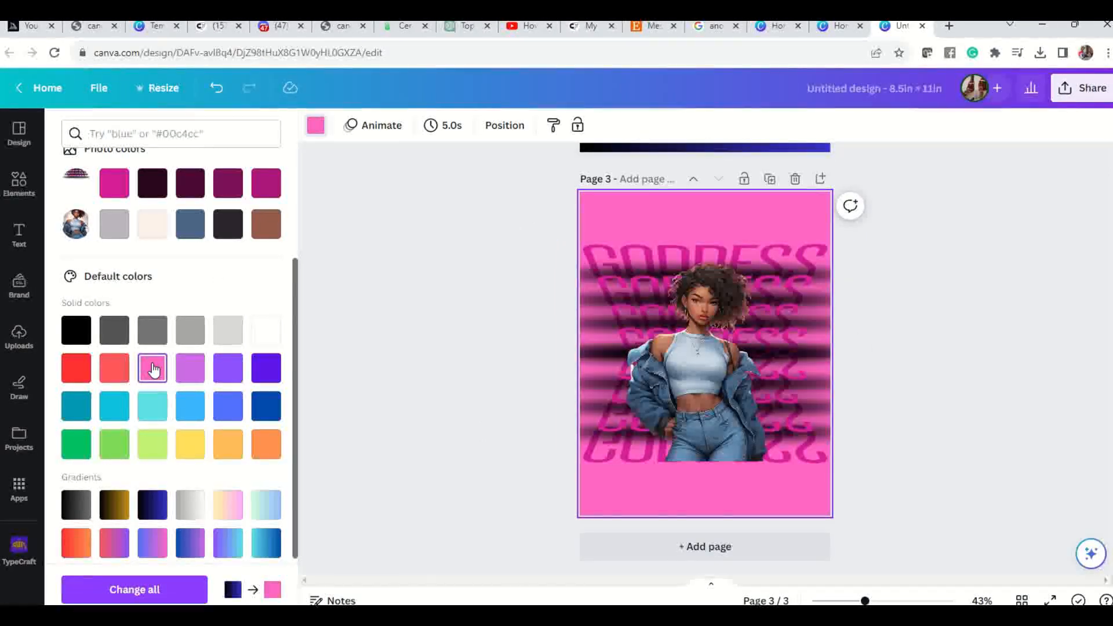
click(191, 409)
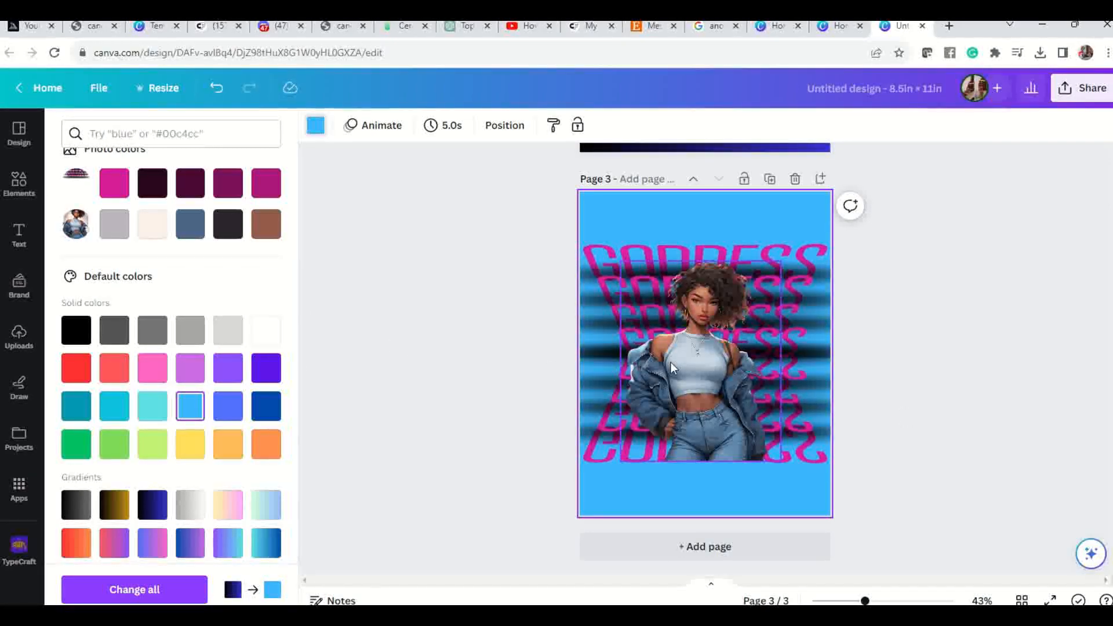
Enlarge the woman picture on page 3 until her hair reaches the first GODDESS line, and recentre her over the text.
click(719, 293)
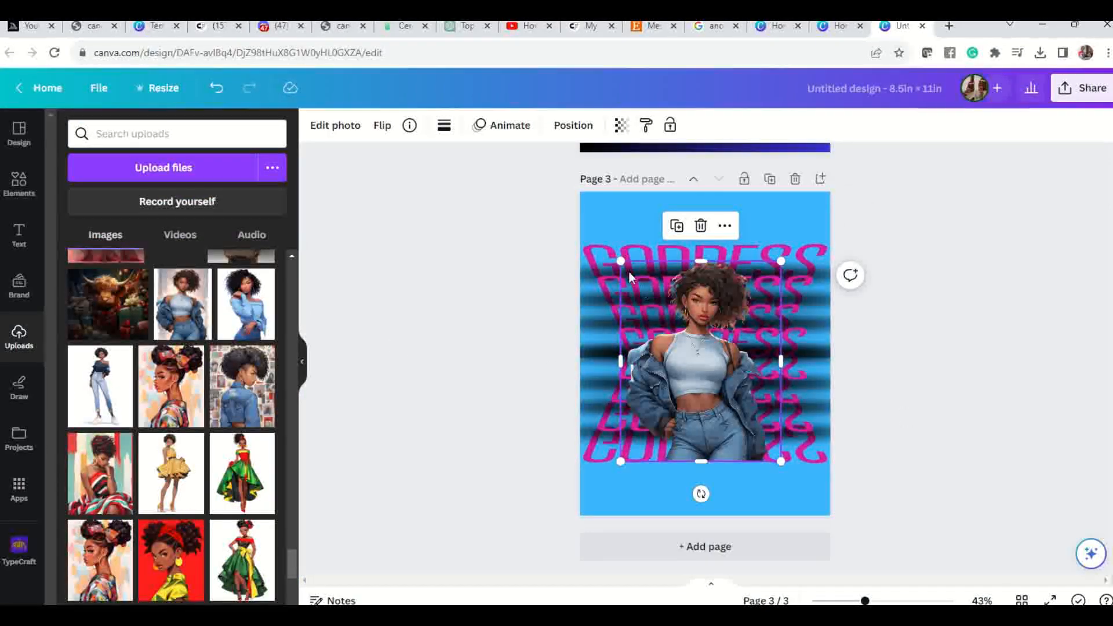
drag(621, 262, 635, 258)
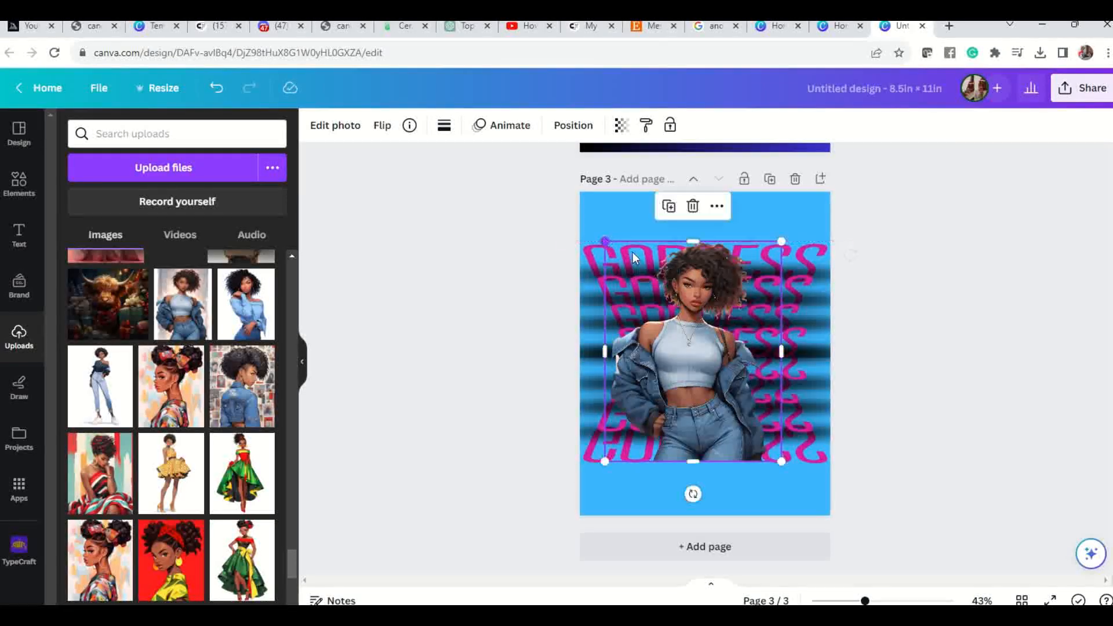
drag(715, 284, 720, 283)
click(906, 340)
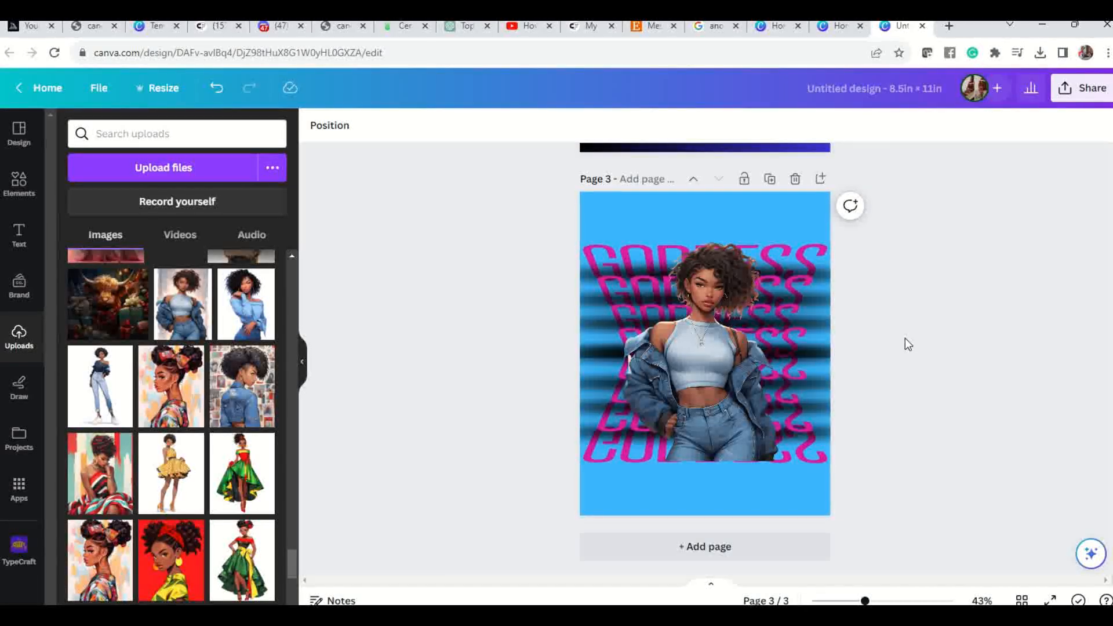
Compare pages 2 and 3, and set page 3's background to the slate blue colour taken from the woman photo.
scroll(865, 334, up, 7)
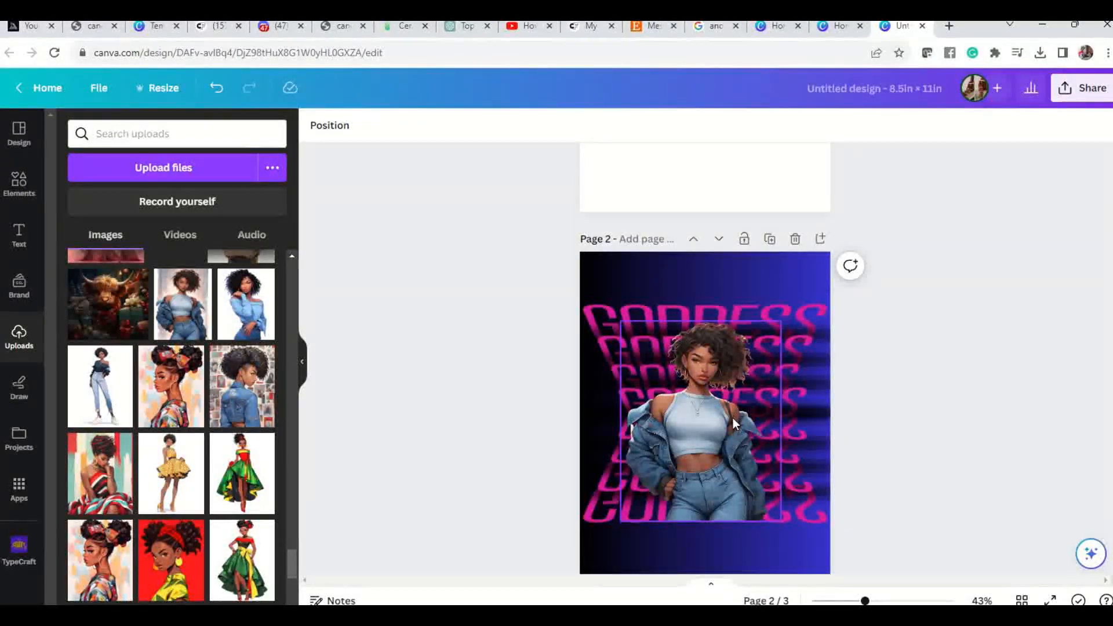
click(709, 440)
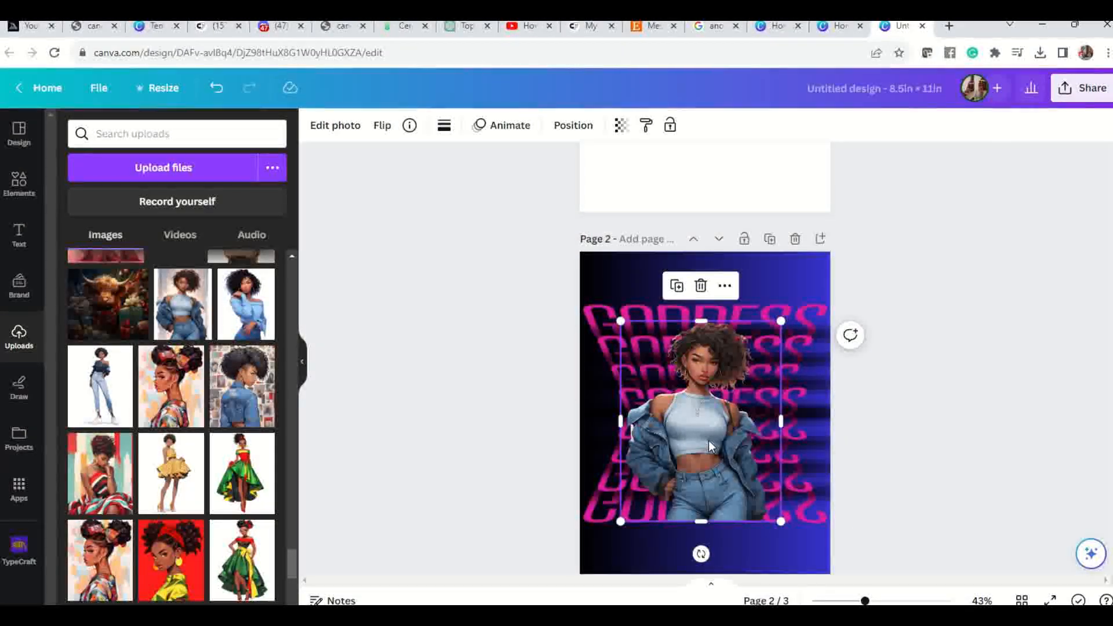
scroll(709, 441, up, 1)
scroll(712, 442, down, 7)
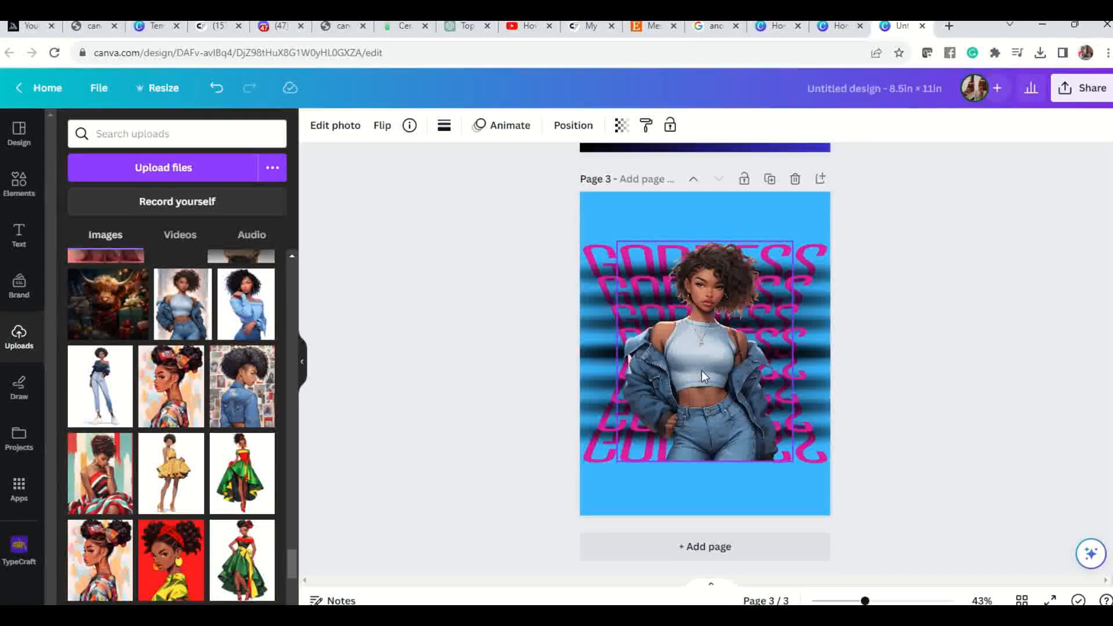
click(719, 204)
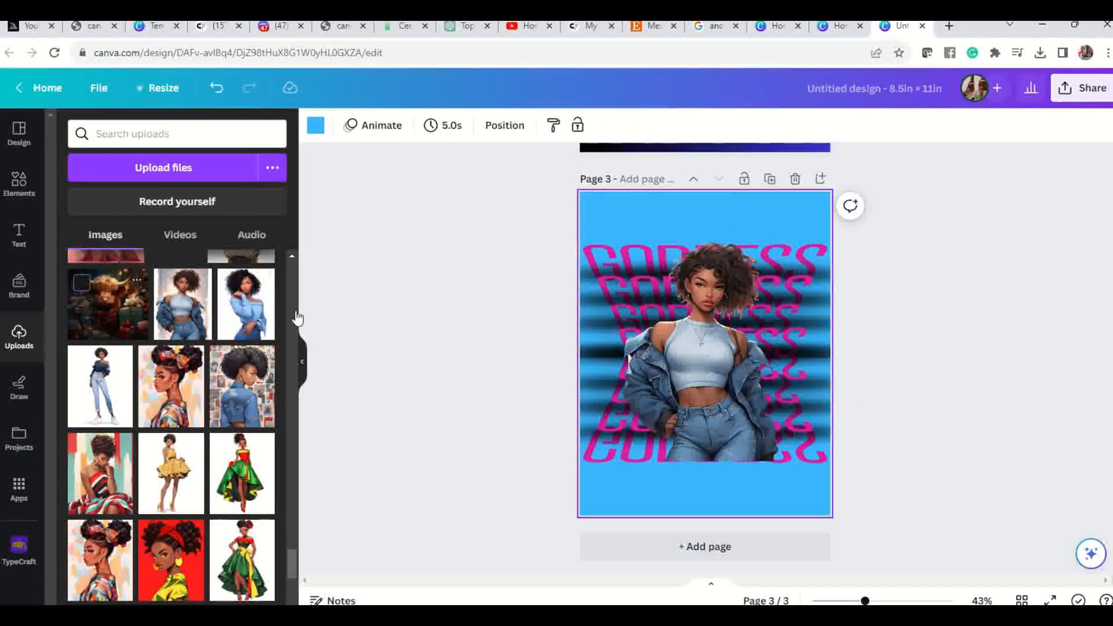
click(315, 125)
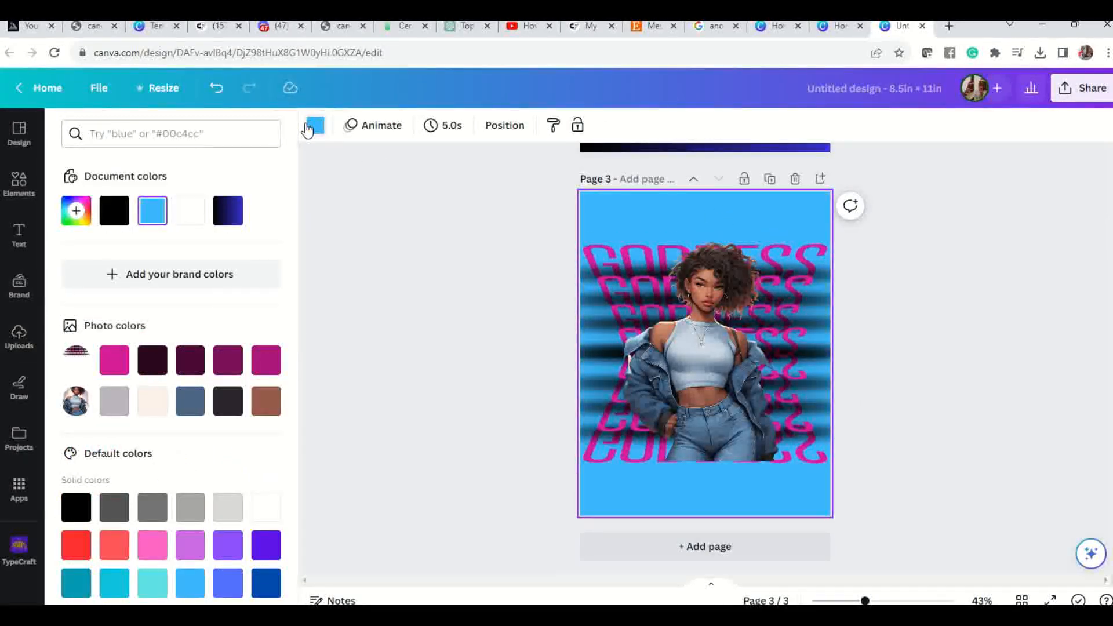
click(266, 406)
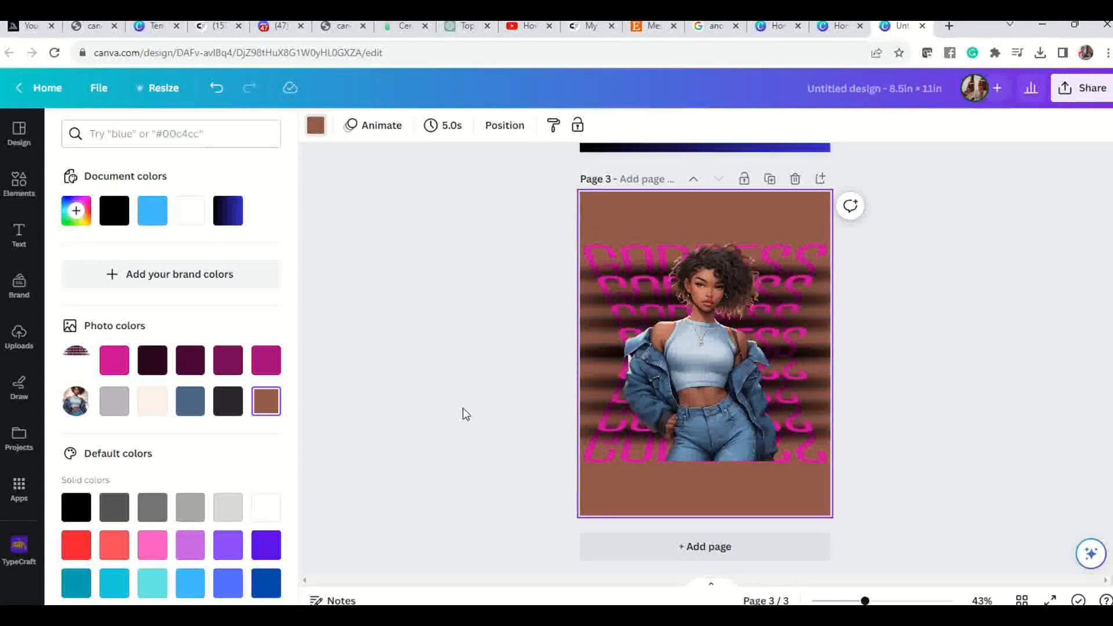
click(190, 401)
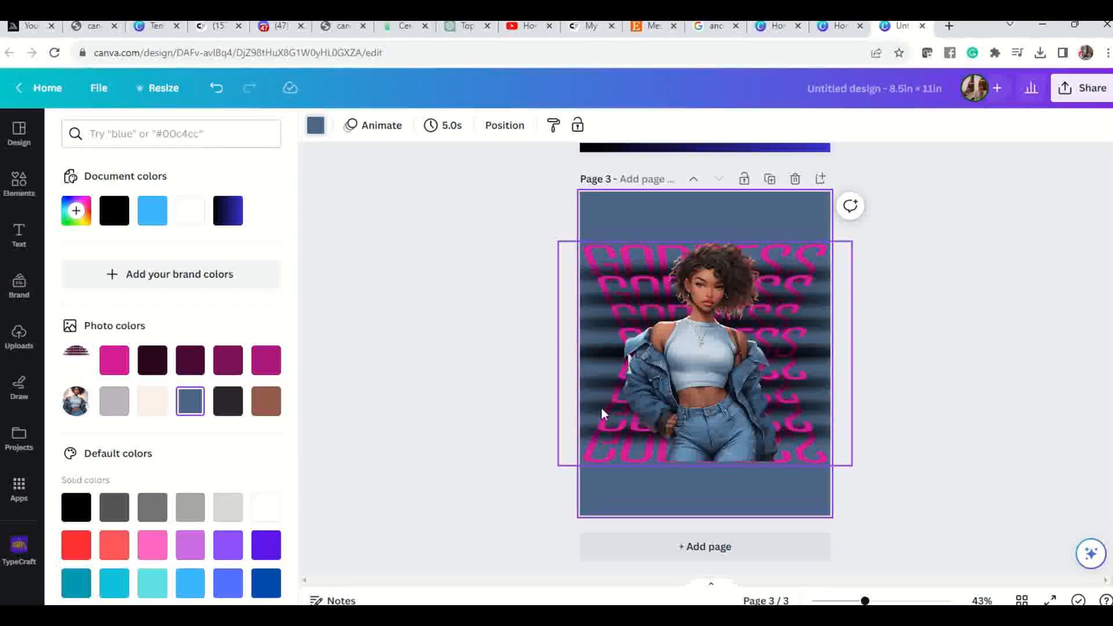
Delete the woman picture from page 3, leaving the GODDESS group in place.
scroll(601, 408, up, 2)
scroll(589, 399, up, 3)
scroll(589, 399, down, 5)
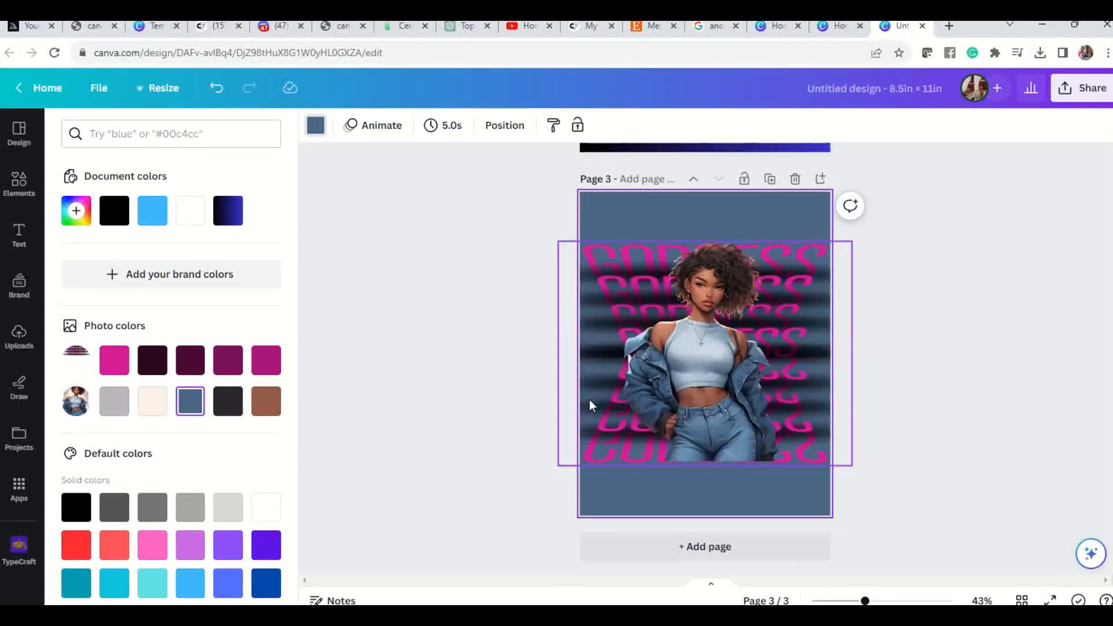
click(19, 336)
click(712, 324)
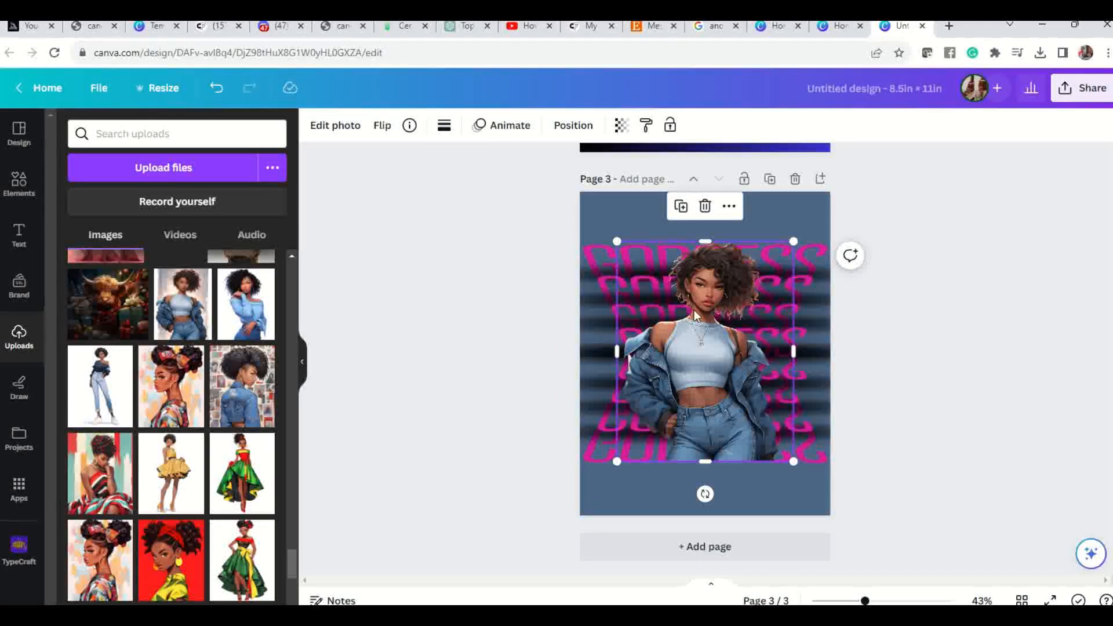
key(Delete)
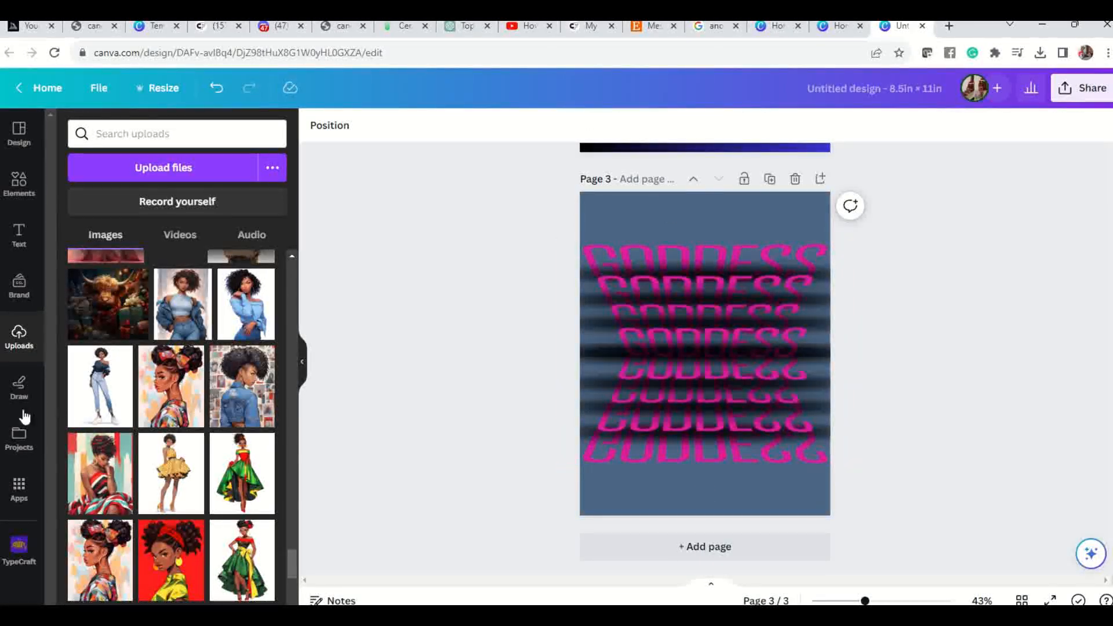
Add the uploaded picture of the woman in a denim jacket seen from behind to page 3 and remove its background.
click(242, 400)
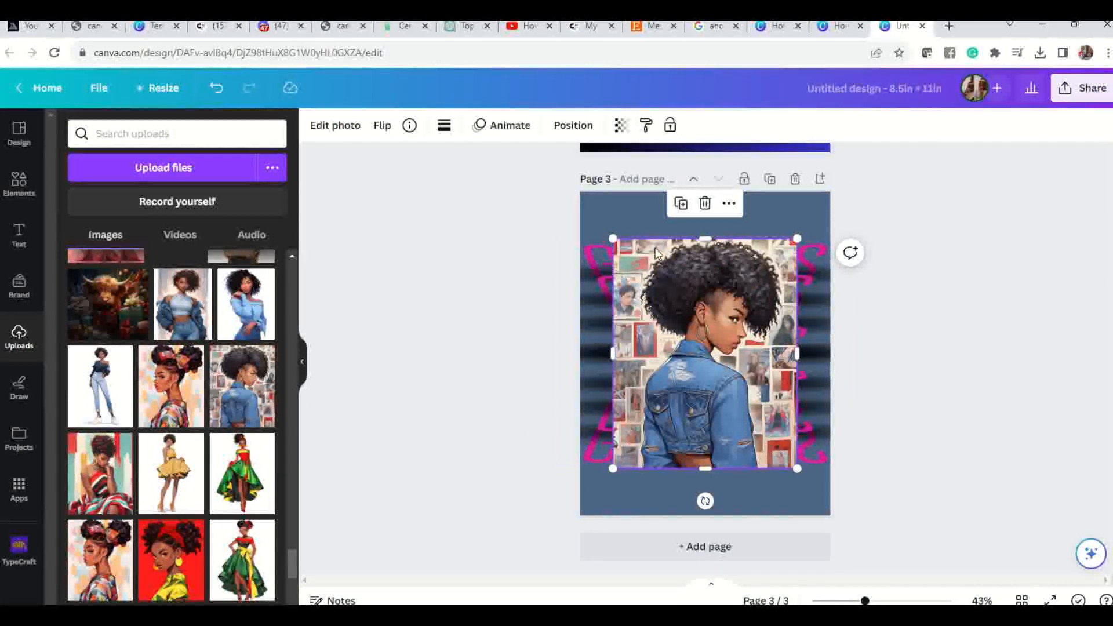
click(342, 125)
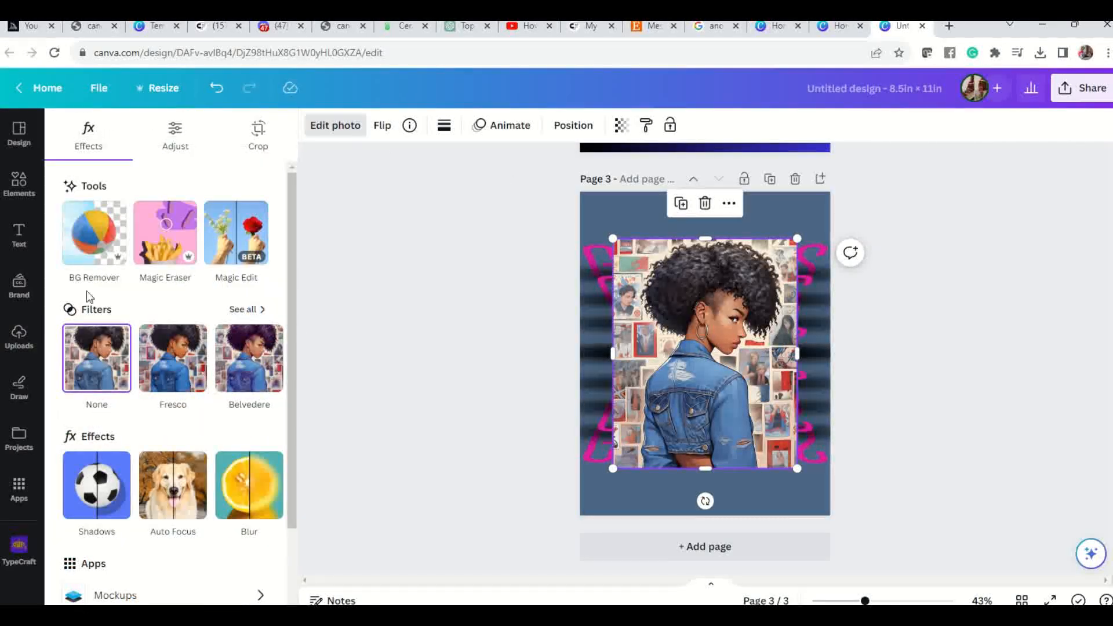
click(96, 238)
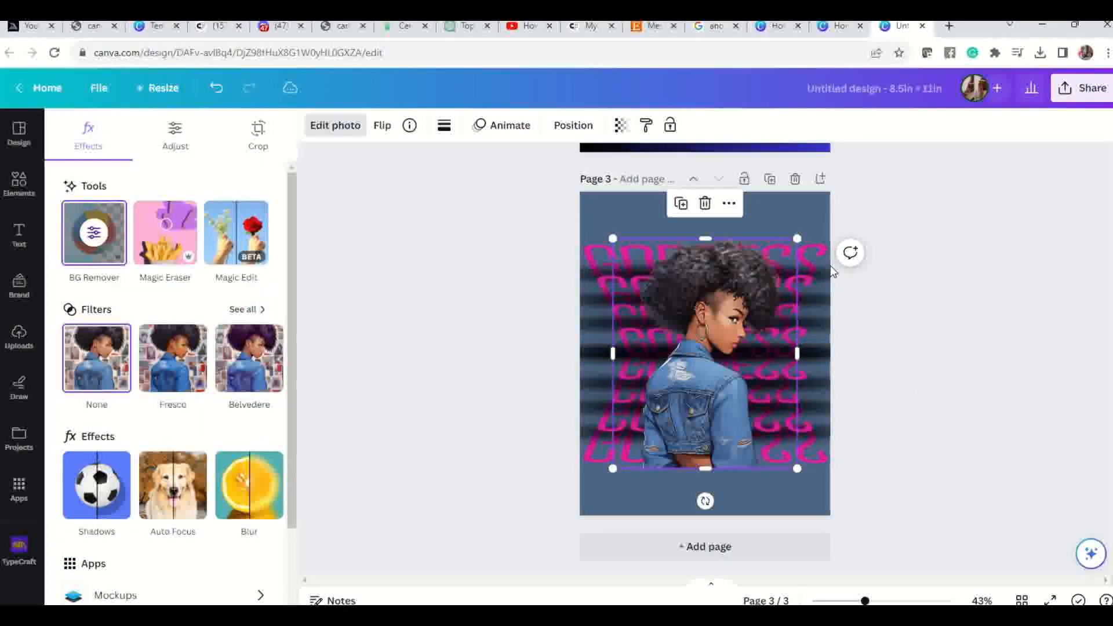
Shrink the denim jacket woman and centre her over the GODDESS group, with her cut-off edge near the last text line.
mouse_move(708, 420)
mouse_down()
mouse_move(702, 399)
mouse_move(715, 417)
mouse_up()
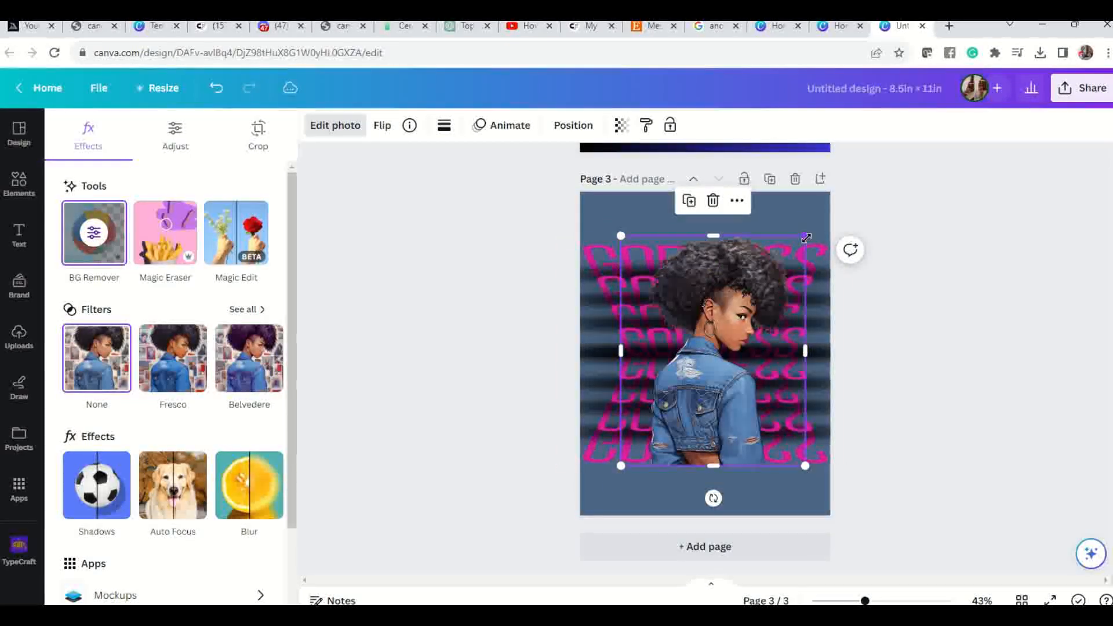
drag(803, 244, 781, 274)
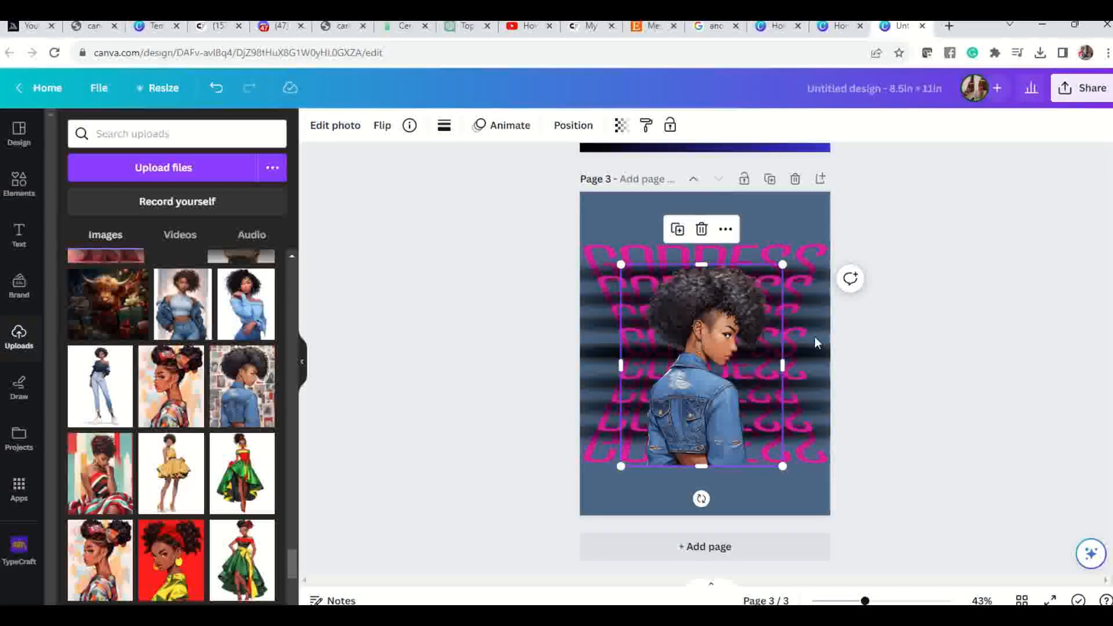
drag(670, 439, 727, 417)
click(859, 429)
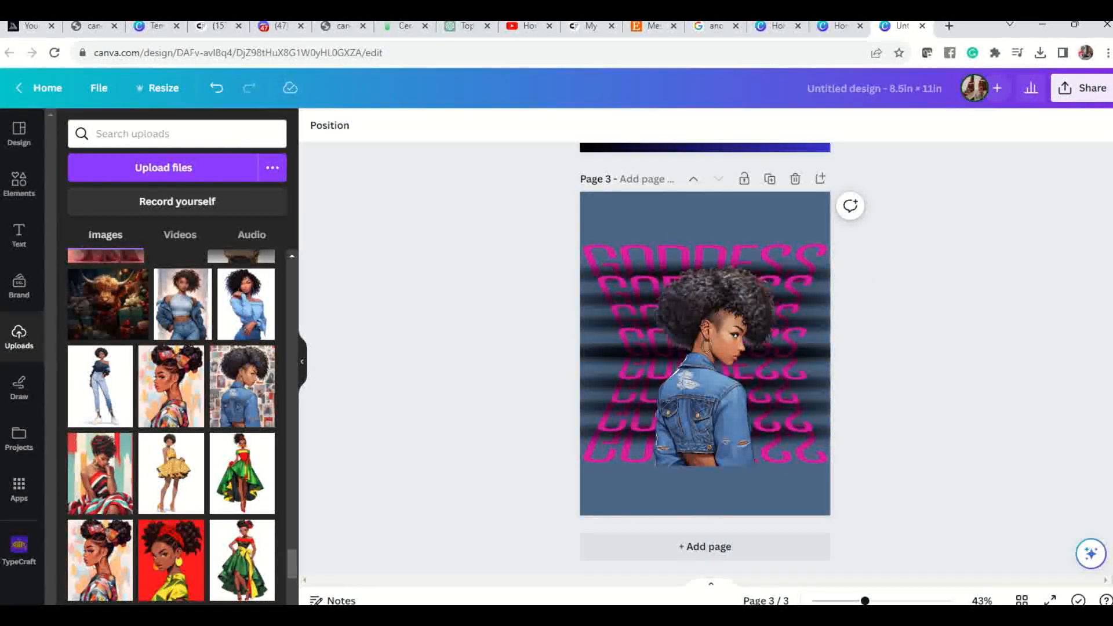
Check the page 3 design in full screen and compare it with page 2 in the editor.
click(1045, 597)
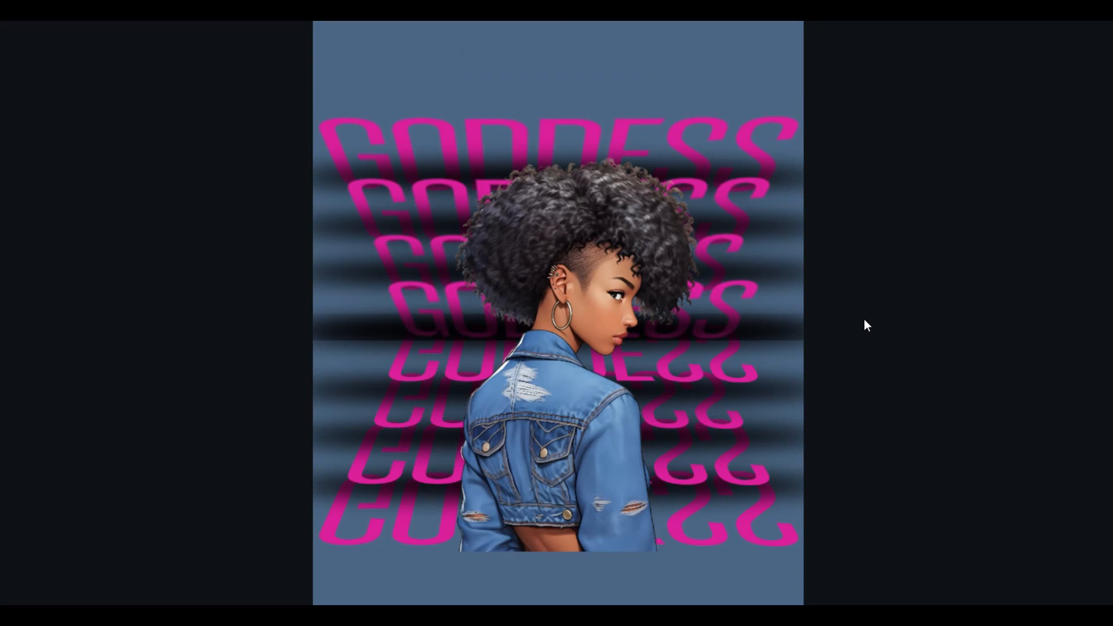
key(Escape)
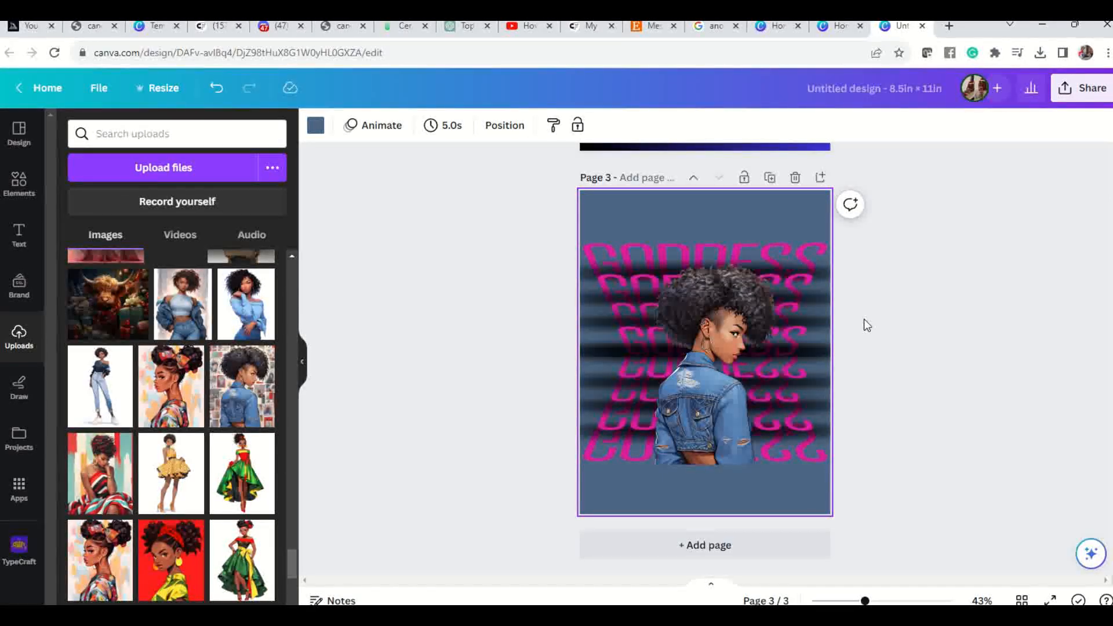
click(767, 321)
scroll(771, 322, up, 7)
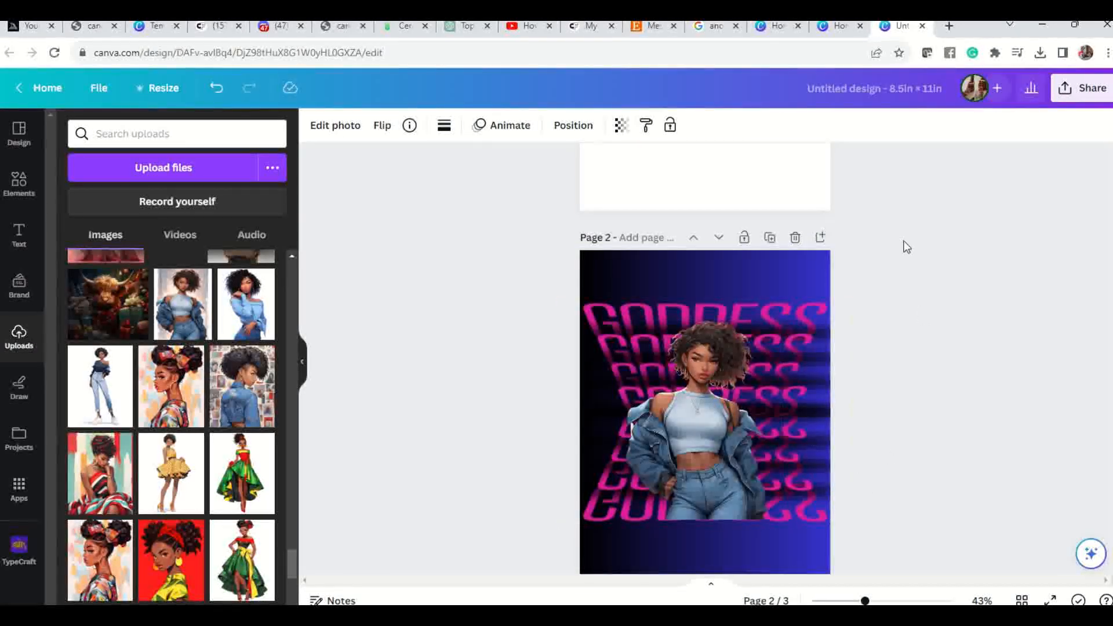